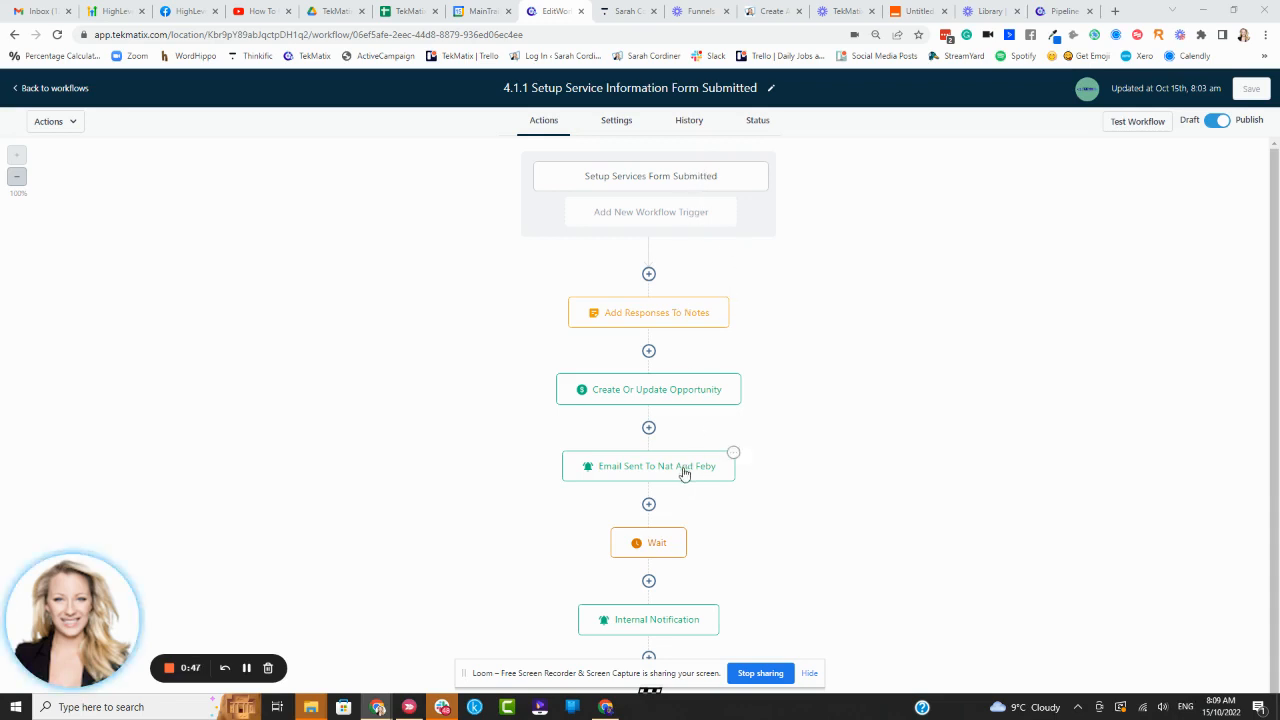
Open the Add Responses to Notes action and review the form questions and matching contact fields in its note
{"action": "scroll", "coordinate": [820, 360], "scroll_direction": "down", "scroll_amount": 1}
{"action": "scroll", "coordinate": [820, 360], "scroll_direction": "up", "scroll_amount": 1}
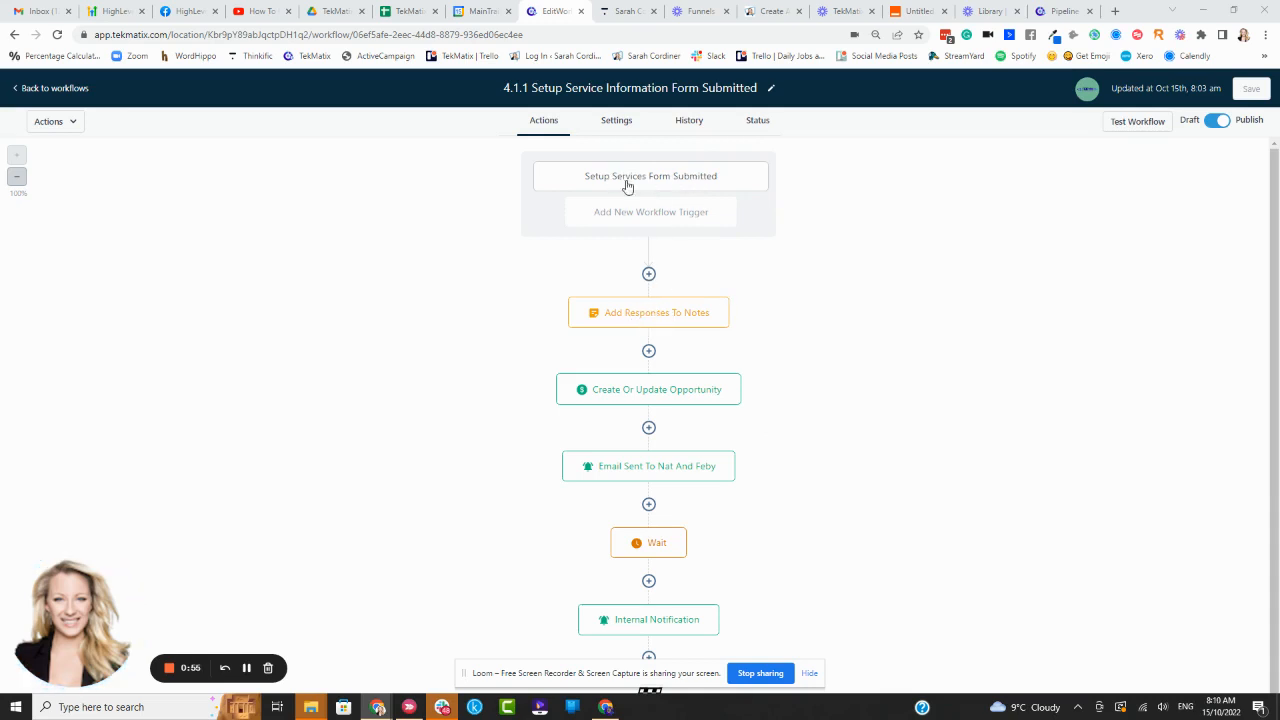
{"action": "left_click", "coordinate": [663, 314]}
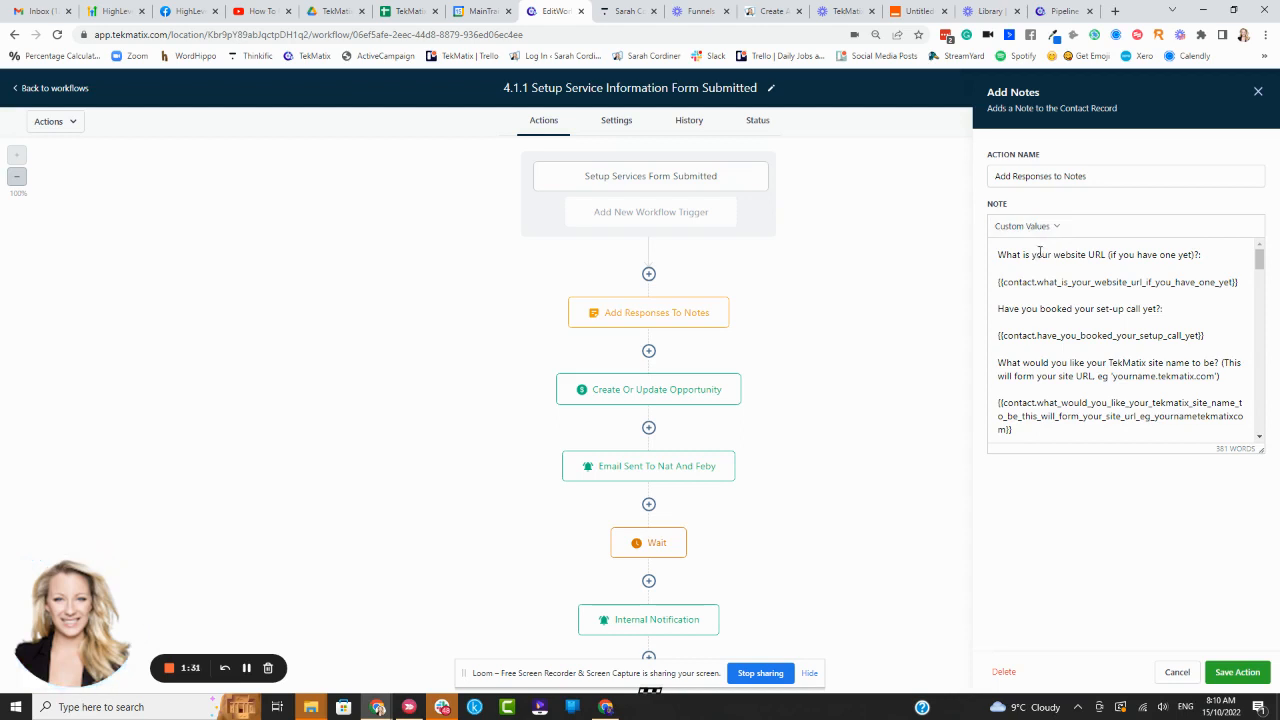
{"action": "left_click_drag", "start_coordinate": [1241, 251], "coordinate": [1240, 283]}
{"action": "left_click", "coordinate": [1179, 312]}
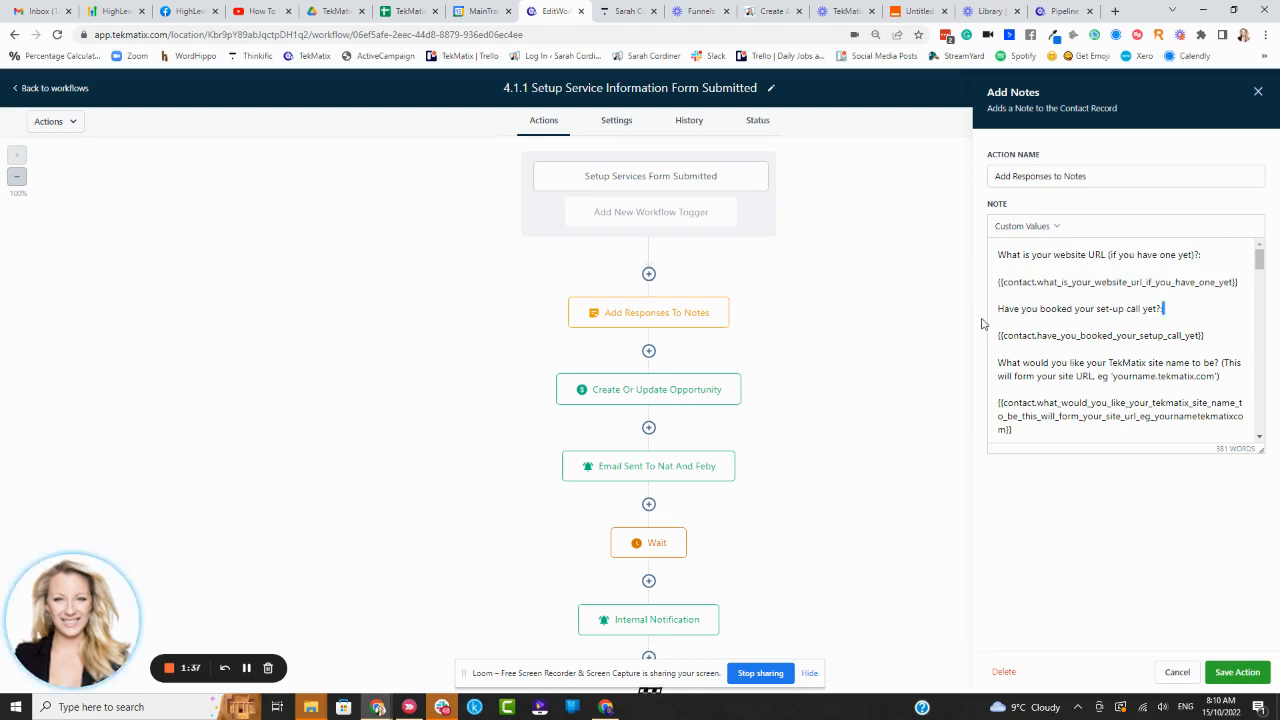
{"action": "left_click_drag", "start_coordinate": [982, 323], "coordinate": [995, 315]}
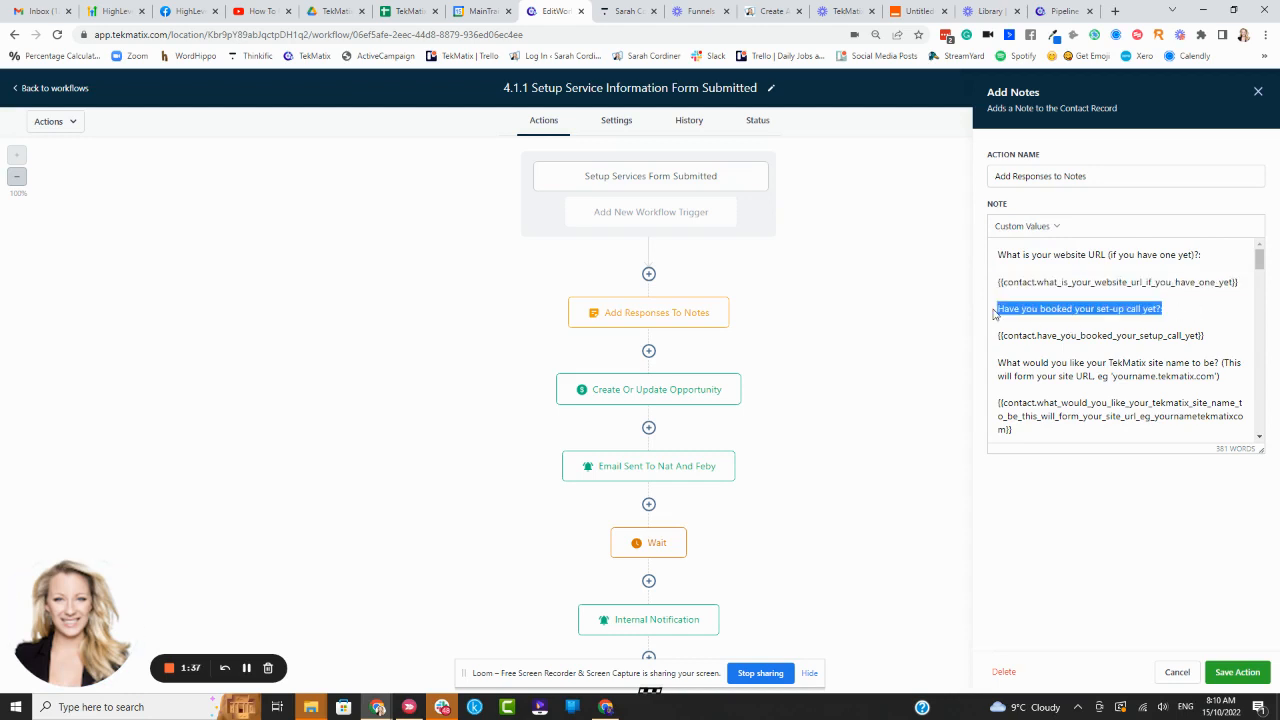
{"action": "left_click", "coordinate": [1147, 297]}
{"action": "scroll", "coordinate": [1155, 296], "scroll_direction": "down", "scroll_amount": 3}
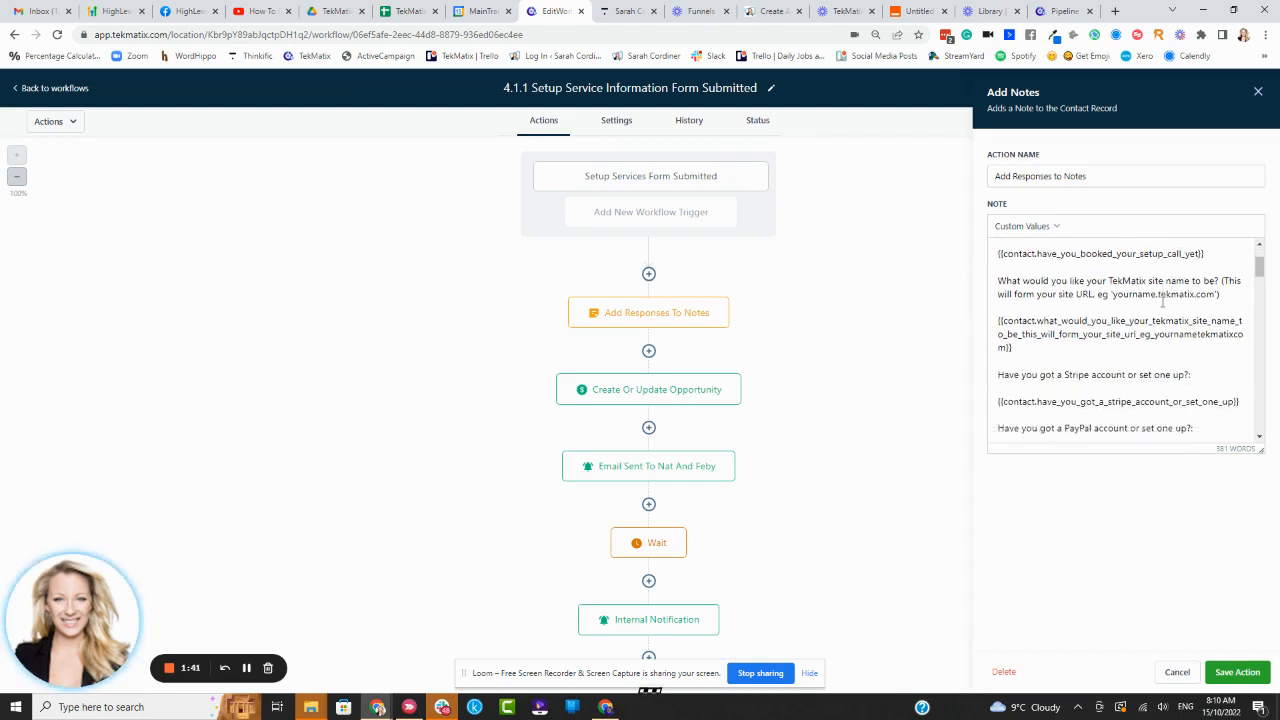
{"action": "scroll", "coordinate": [1163, 299], "scroll_direction": "down", "scroll_amount": 3}
{"action": "scroll", "coordinate": [1163, 299], "scroll_direction": "up", "scroll_amount": 5}
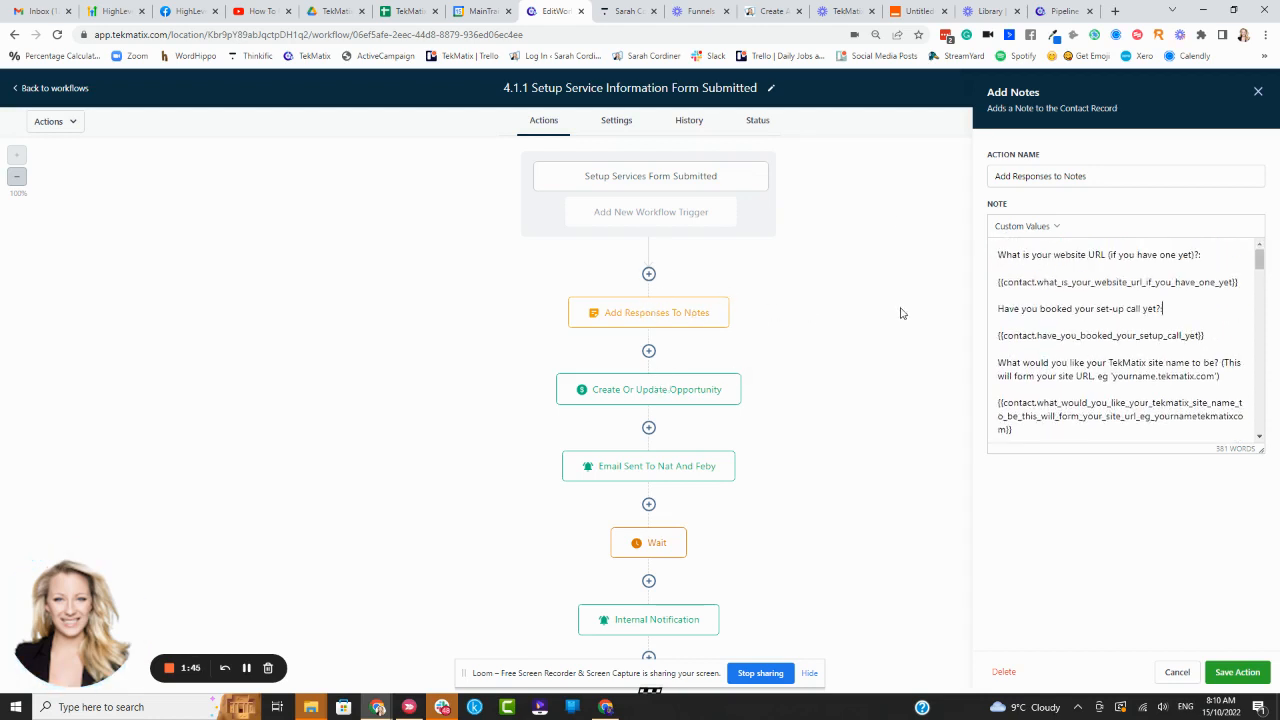
Highlight the note's entire text, look back through its questions up to the first one, and close the action
{"action": "left_click_drag", "start_coordinate": [998, 254], "coordinate": [1221, 452]}
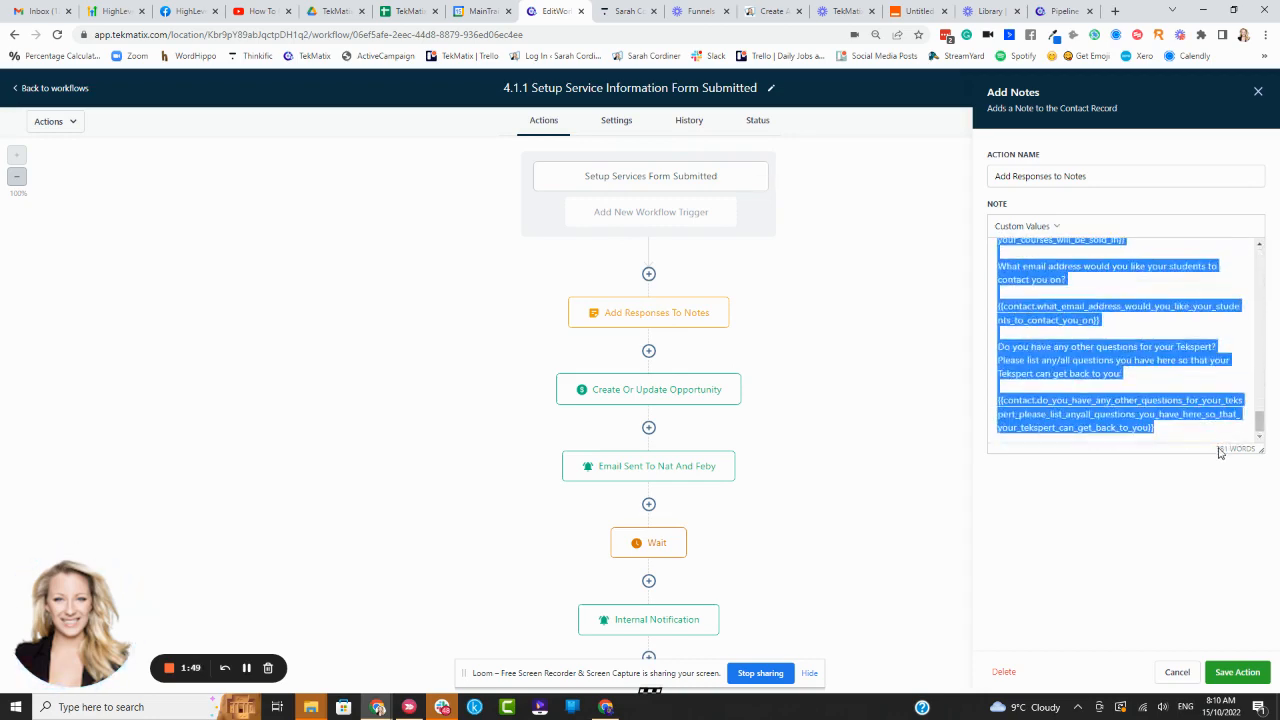
{"action": "left_click", "coordinate": [1156, 316]}
{"action": "scroll", "coordinate": [1000, 308], "scroll_direction": "up", "scroll_amount": 8}
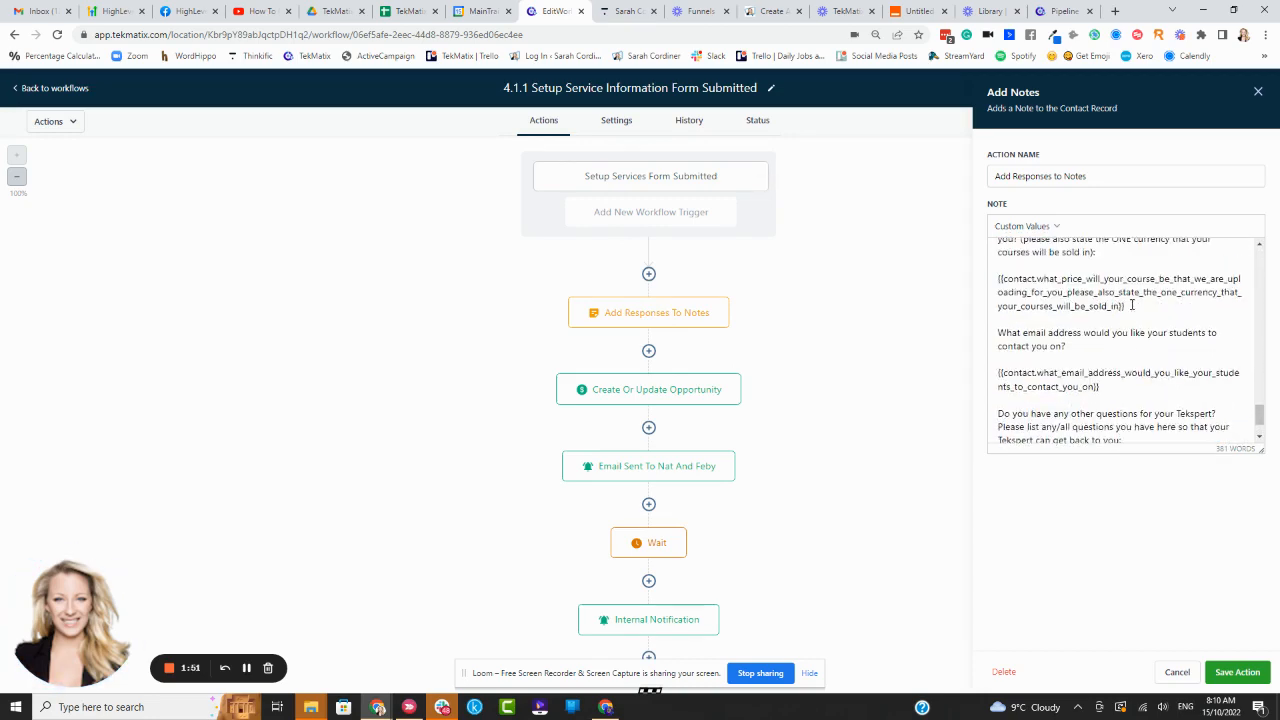
{"action": "scroll", "coordinate": [1110, 297], "scroll_direction": "up", "scroll_amount": 10}
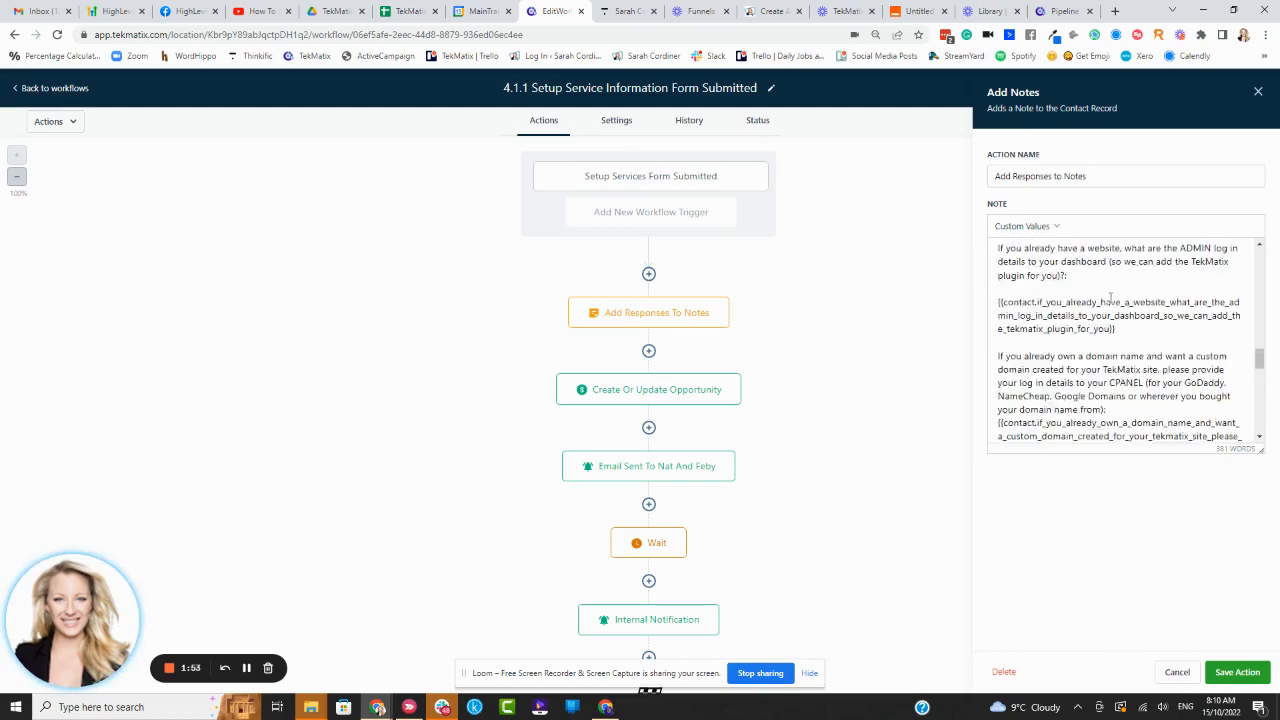
{"action": "scroll", "coordinate": [1110, 297], "scroll_direction": "up", "scroll_amount": 3}
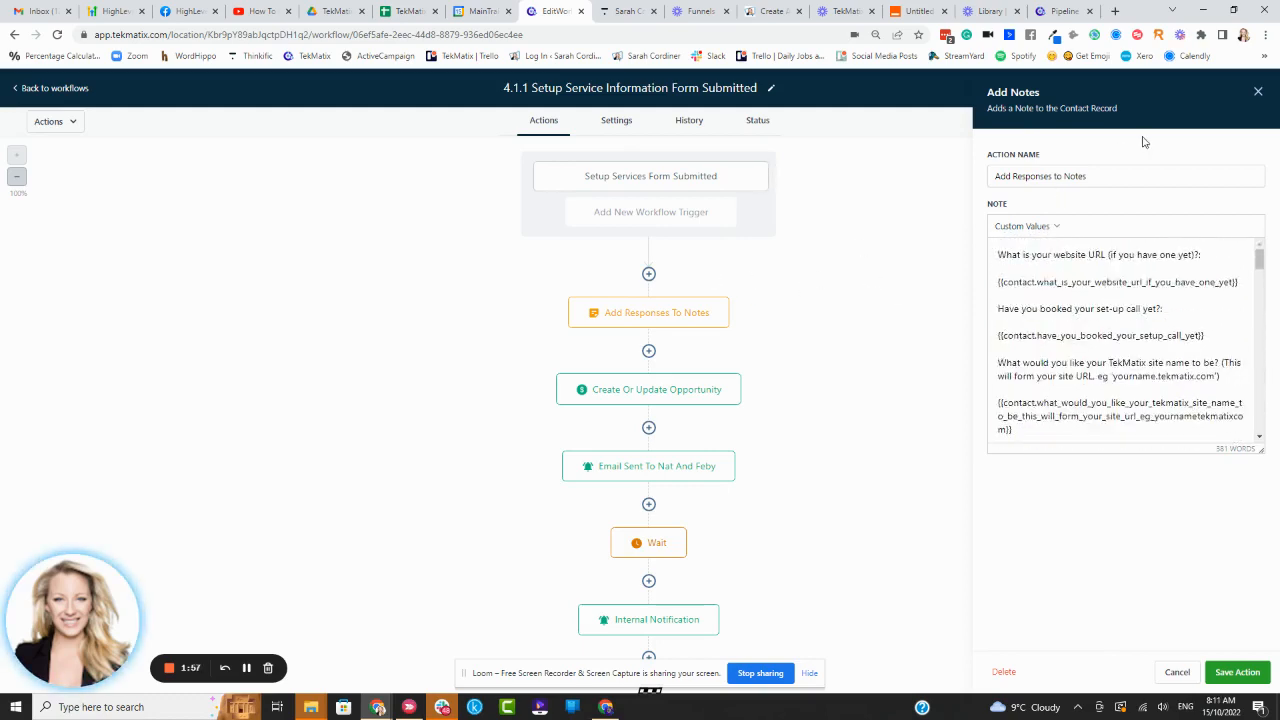
{"action": "left_click", "coordinate": [1257, 92]}
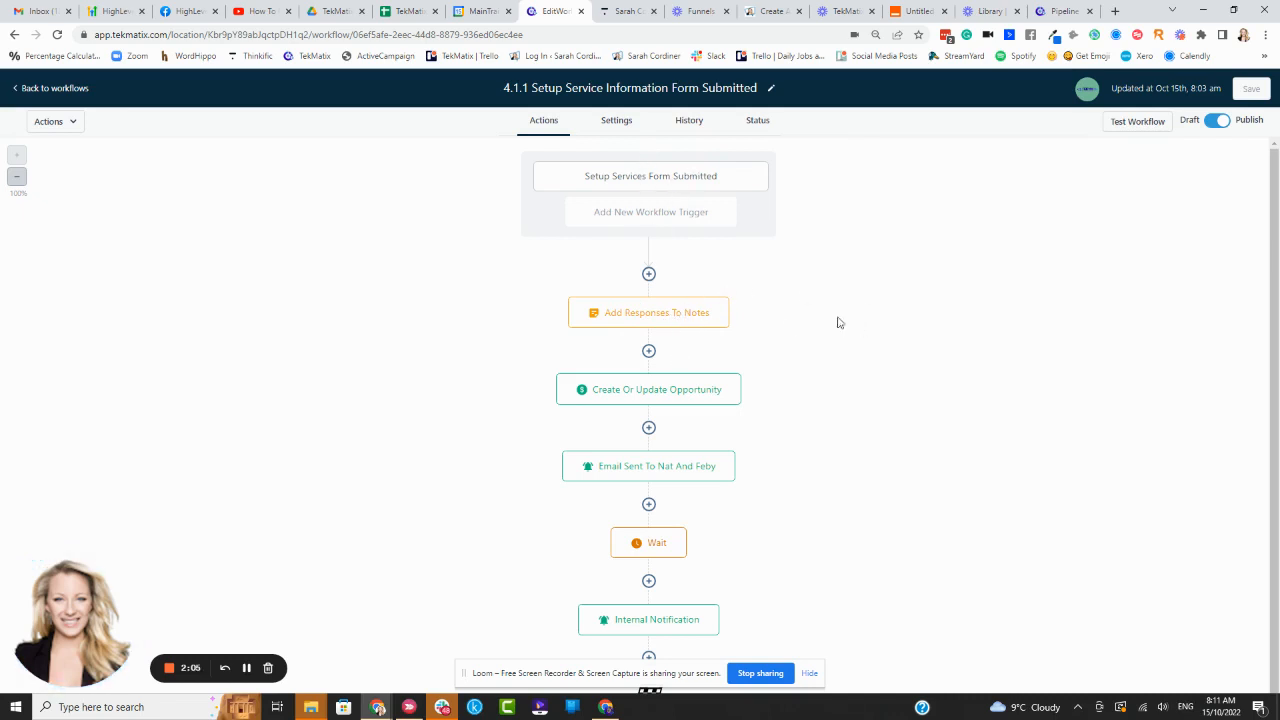
Open the Create Or Update Opportunity action and examine its opportunity name, highlighting the {{contact.name}} placeholder
{"action": "scroll", "coordinate": [743, 332], "scroll_direction": "down", "scroll_amount": 1}
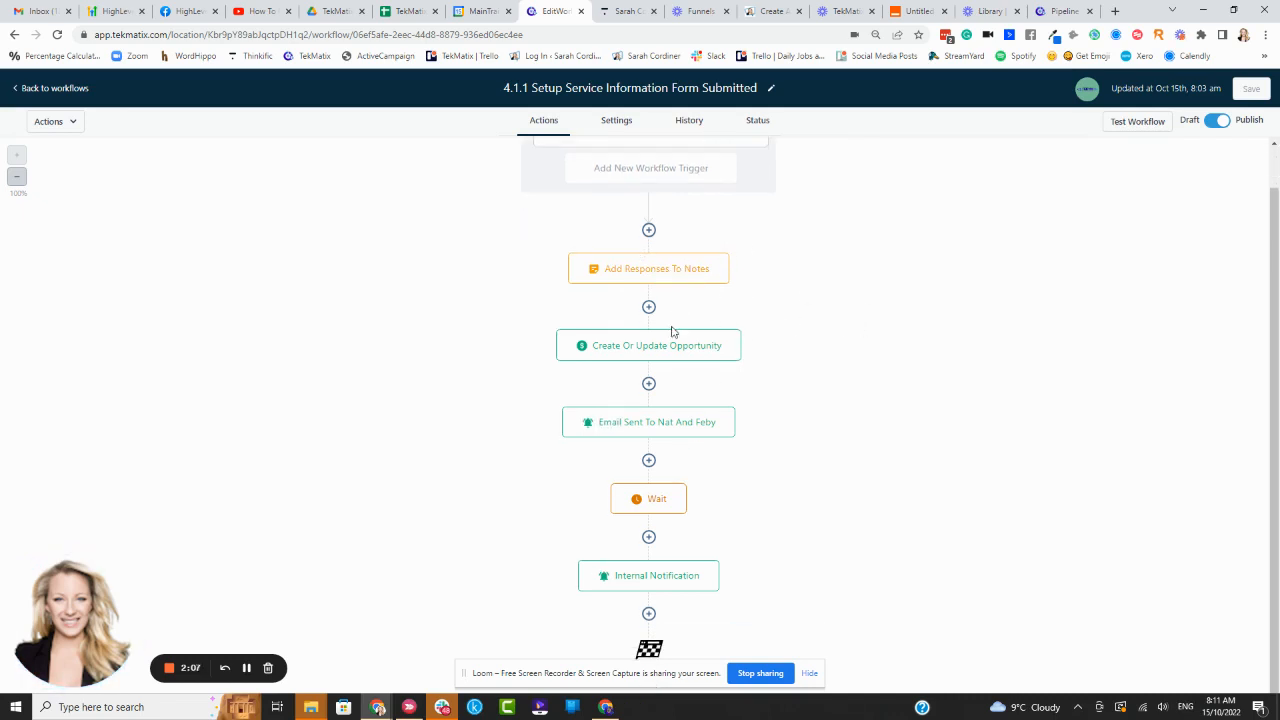
{"action": "scroll", "coordinate": [667, 330], "scroll_direction": "up", "scroll_amount": 1}
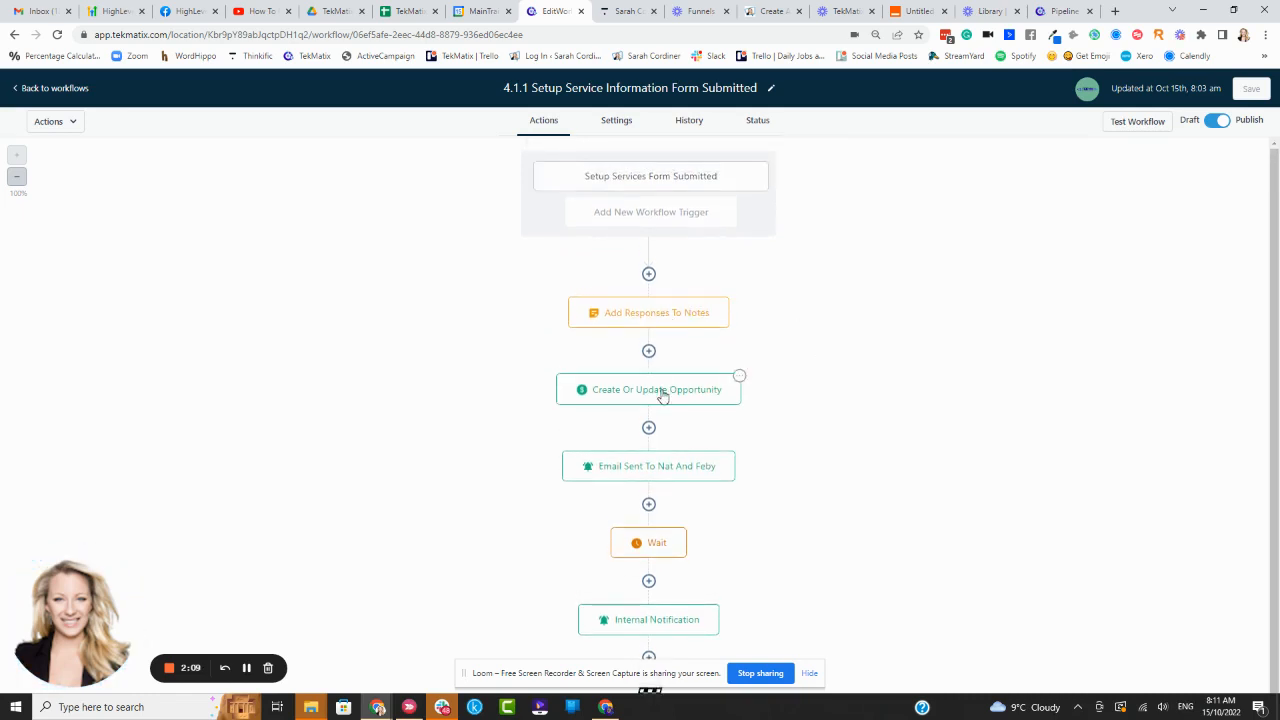
{"action": "left_click", "coordinate": [662, 392]}
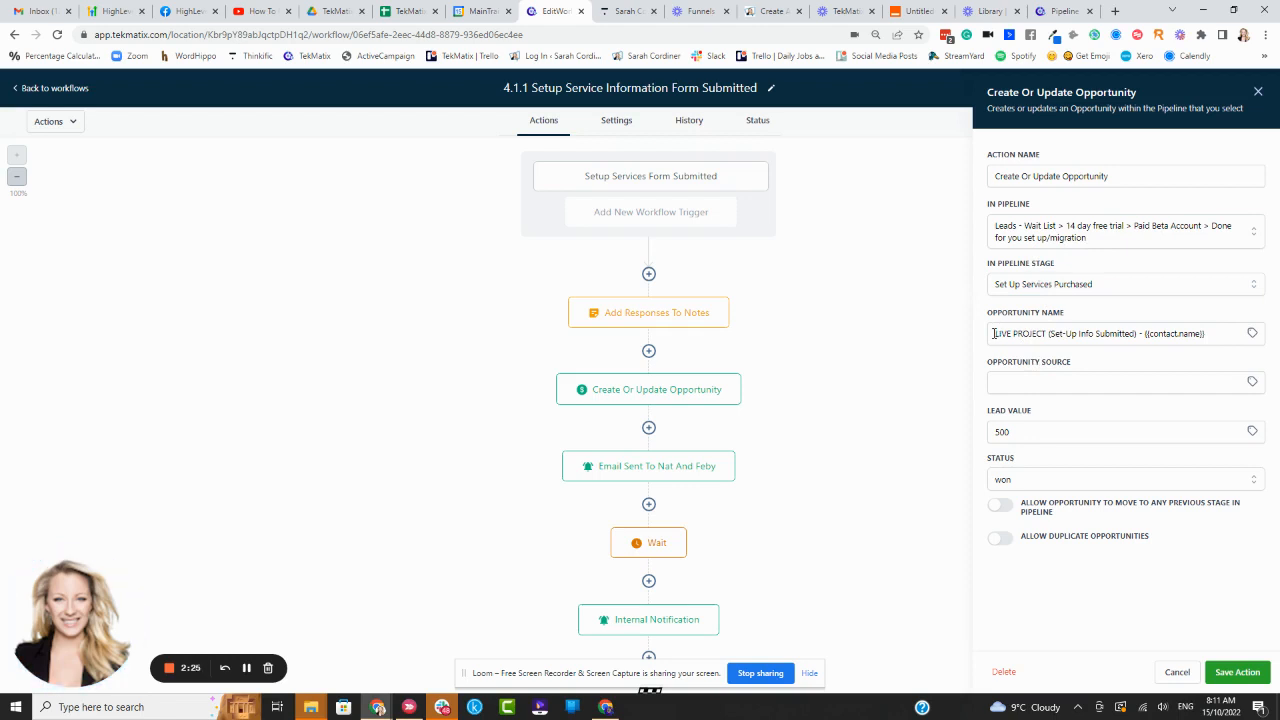
{"action": "left_click_drag", "start_coordinate": [993, 333], "coordinate": [1216, 334]}
{"action": "left_click", "coordinate": [1188, 318]}
{"action": "left_click_drag", "start_coordinate": [1145, 333], "coordinate": [1211, 334]}
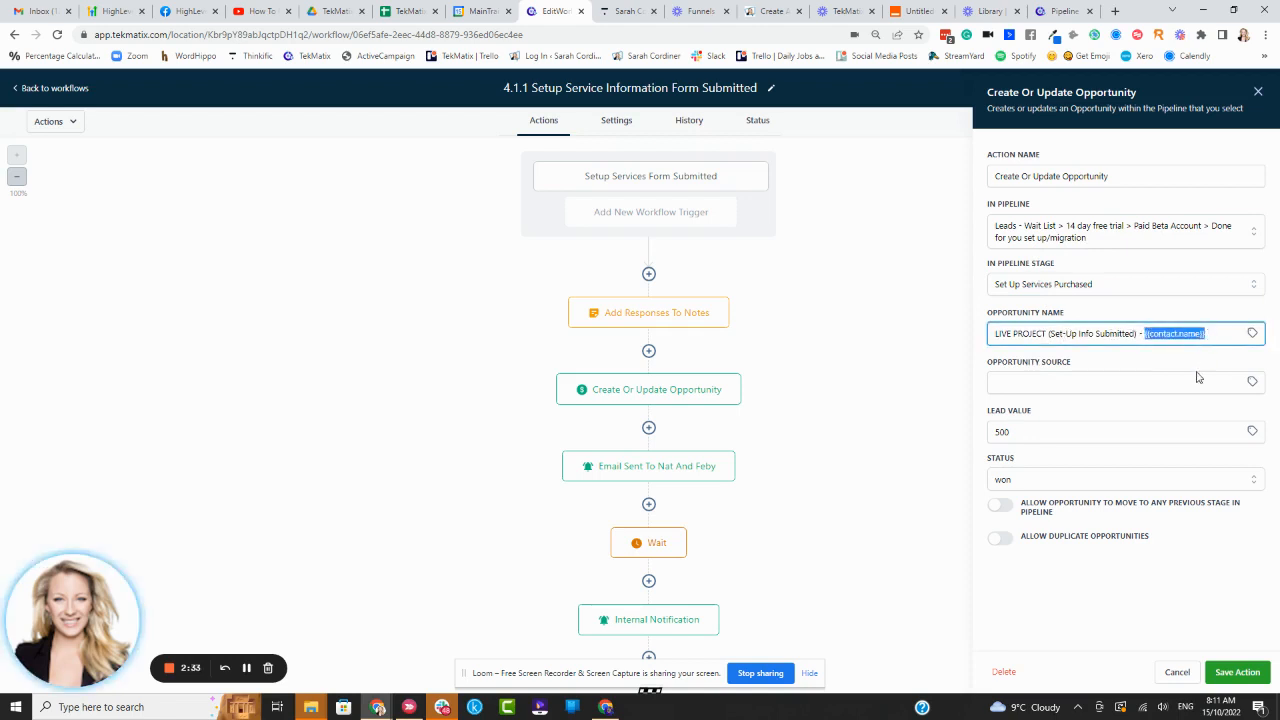
{"action": "left_click", "coordinate": [1166, 316]}
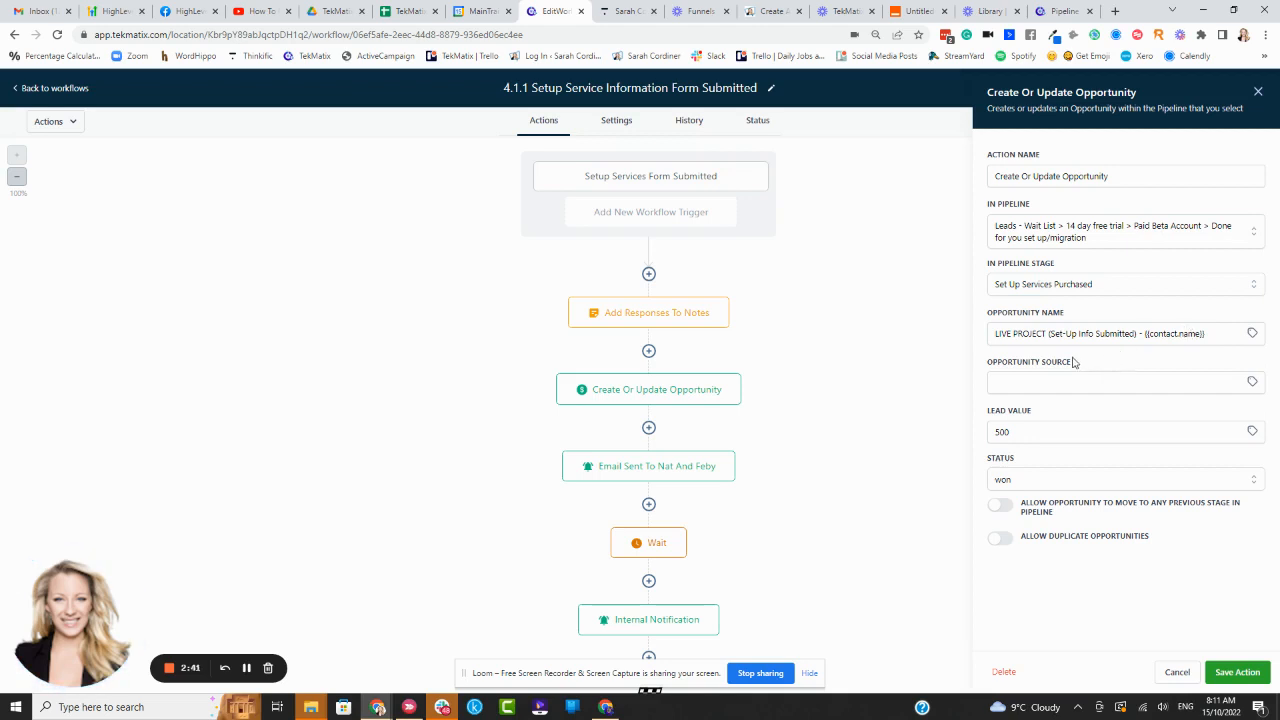
Check the opportunity's lead value and status options, choosing won as the status
{"action": "left_click", "coordinate": [1026, 432]}
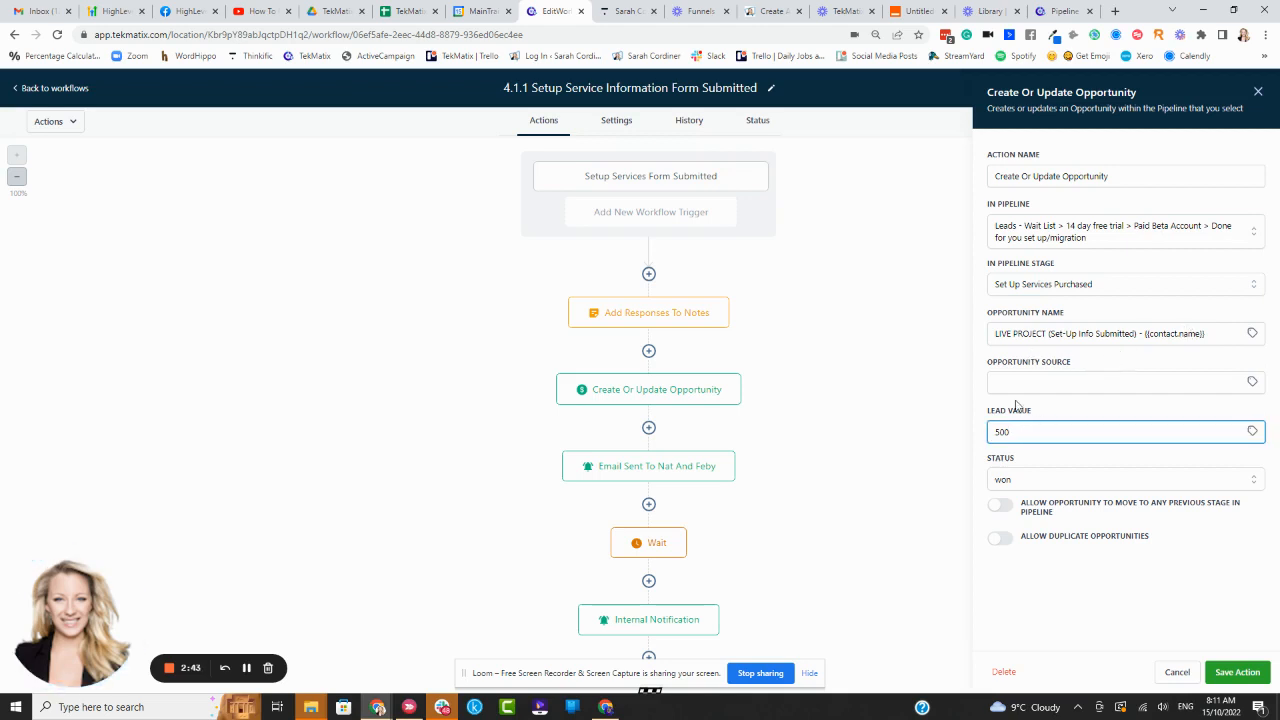
{"action": "left_click", "coordinate": [1022, 483]}
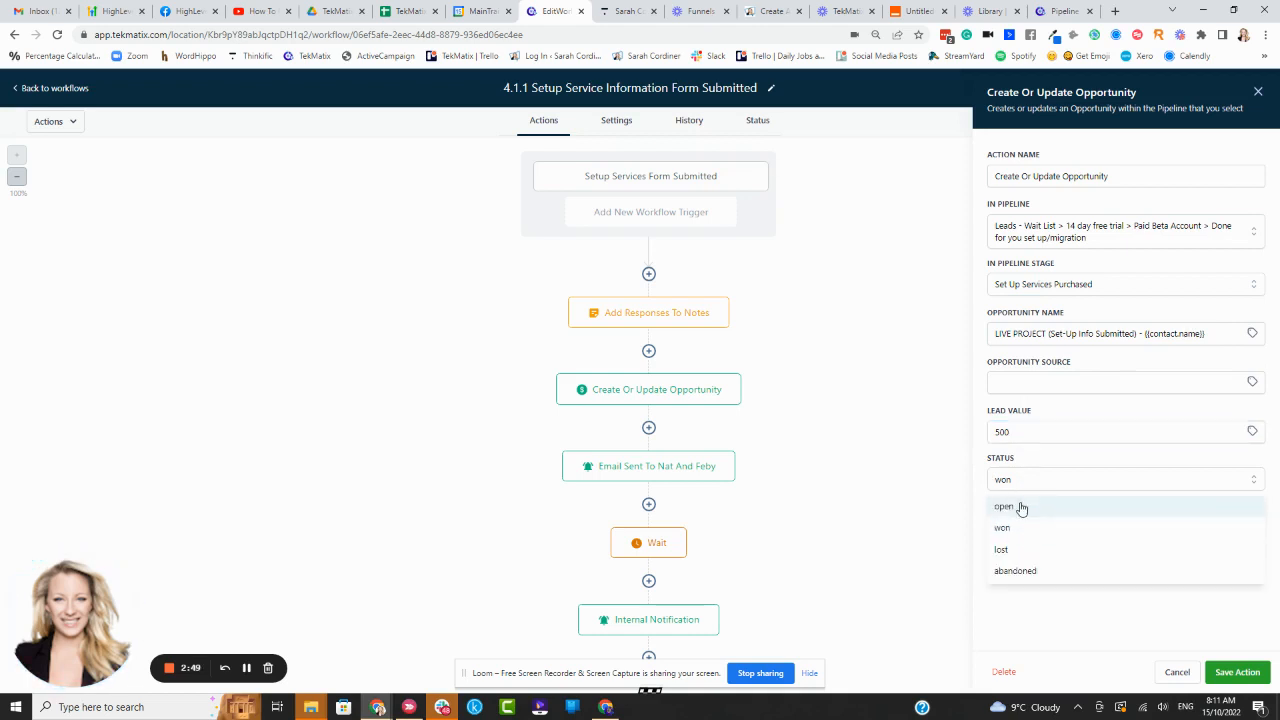
{"action": "left_click", "coordinate": [1008, 528]}
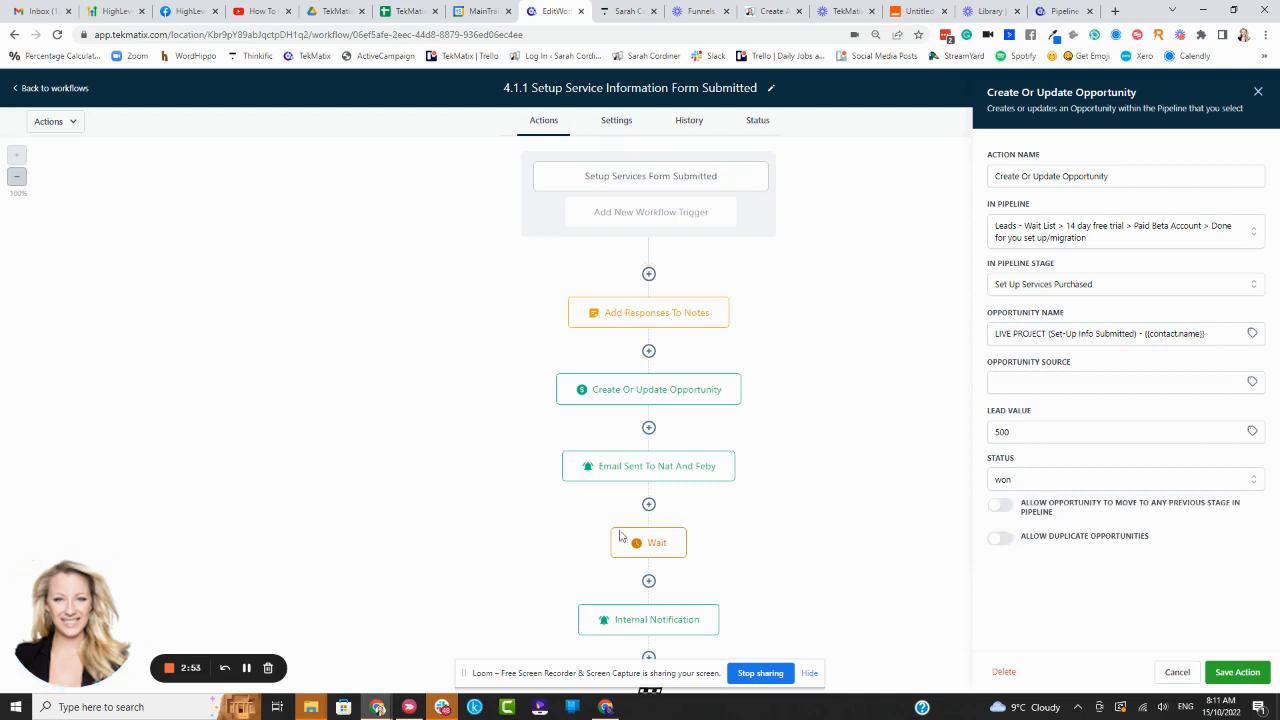
Open the internal email notification placed before the Wait action and examine its recipients and subject line
{"action": "left_click", "coordinate": [637, 474]}
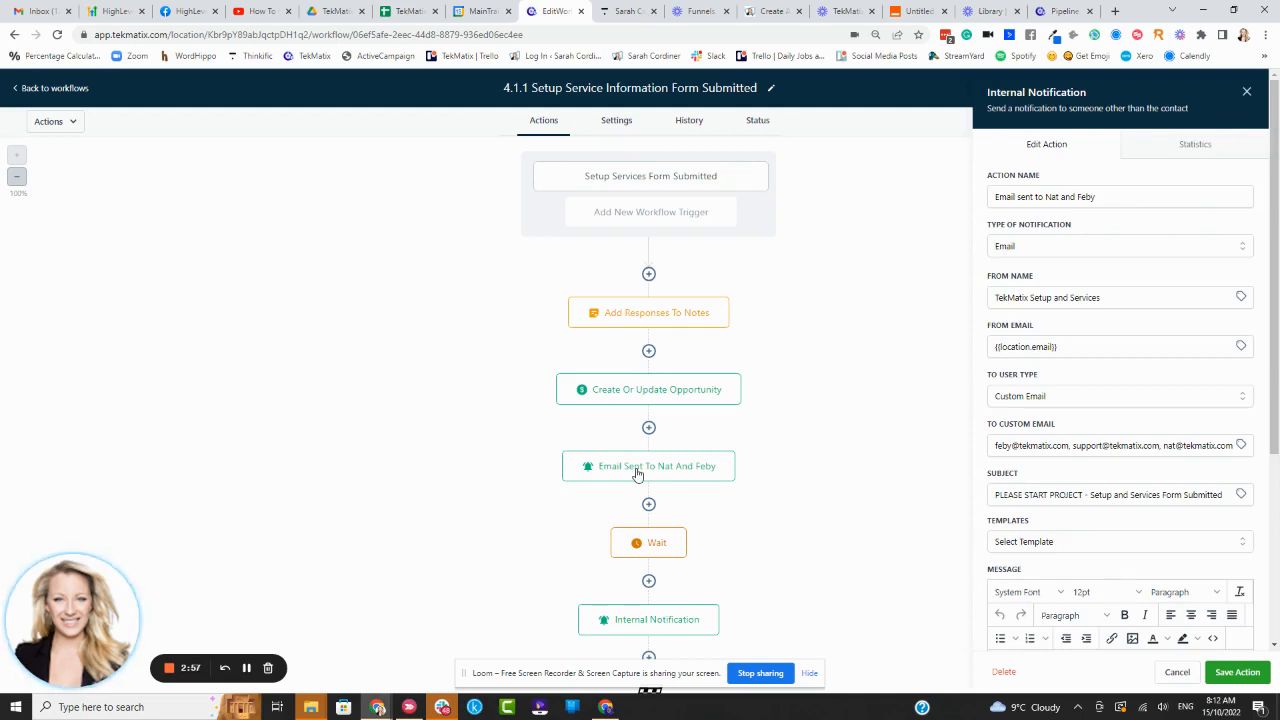
{"action": "scroll", "coordinate": [1175, 335], "scroll_direction": "down", "scroll_amount": 2}
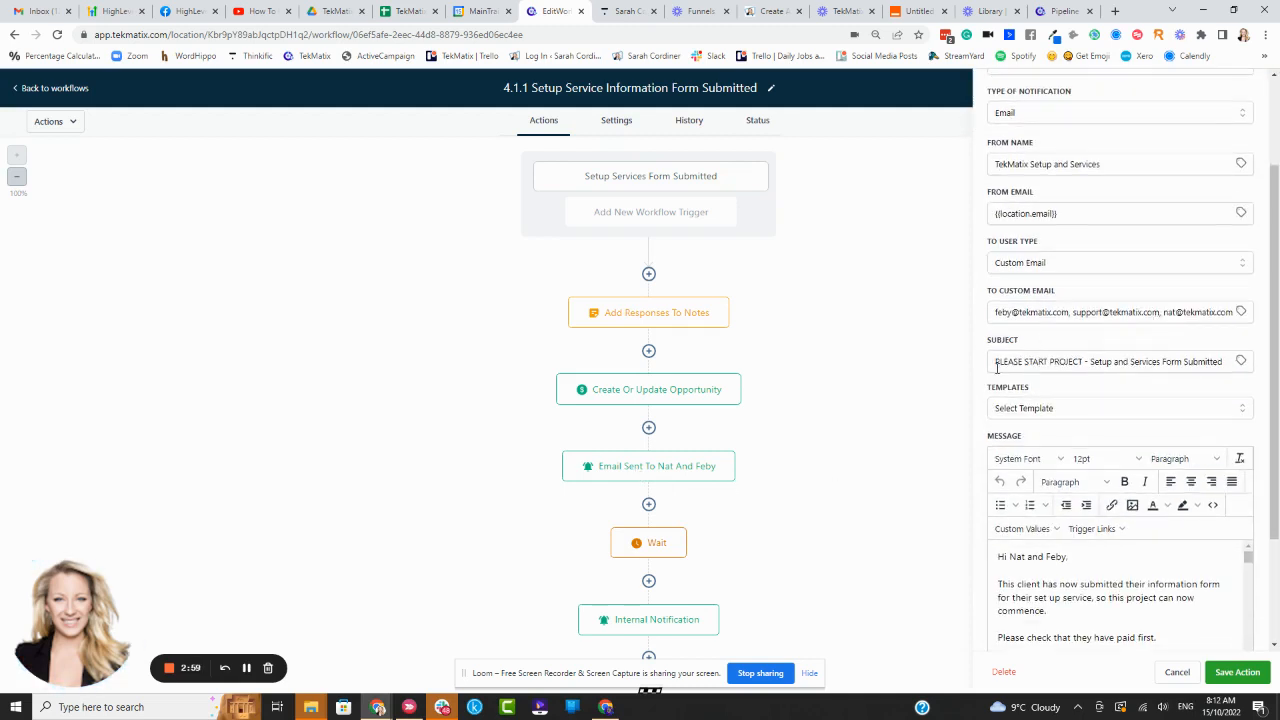
{"action": "left_click_drag", "start_coordinate": [992, 365], "coordinate": [1219, 364]}
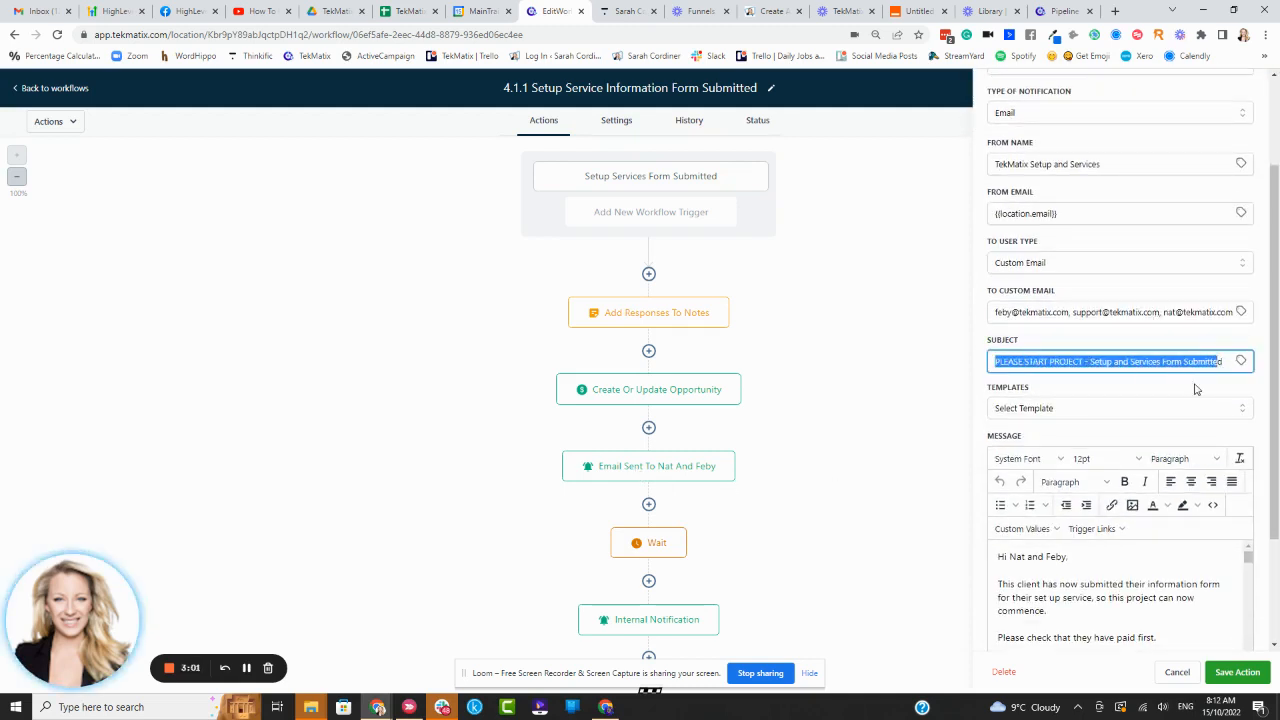
{"action": "left_click", "coordinate": [1196, 389]}
{"action": "scroll", "coordinate": [1213, 372], "scroll_direction": "down", "scroll_amount": 1}
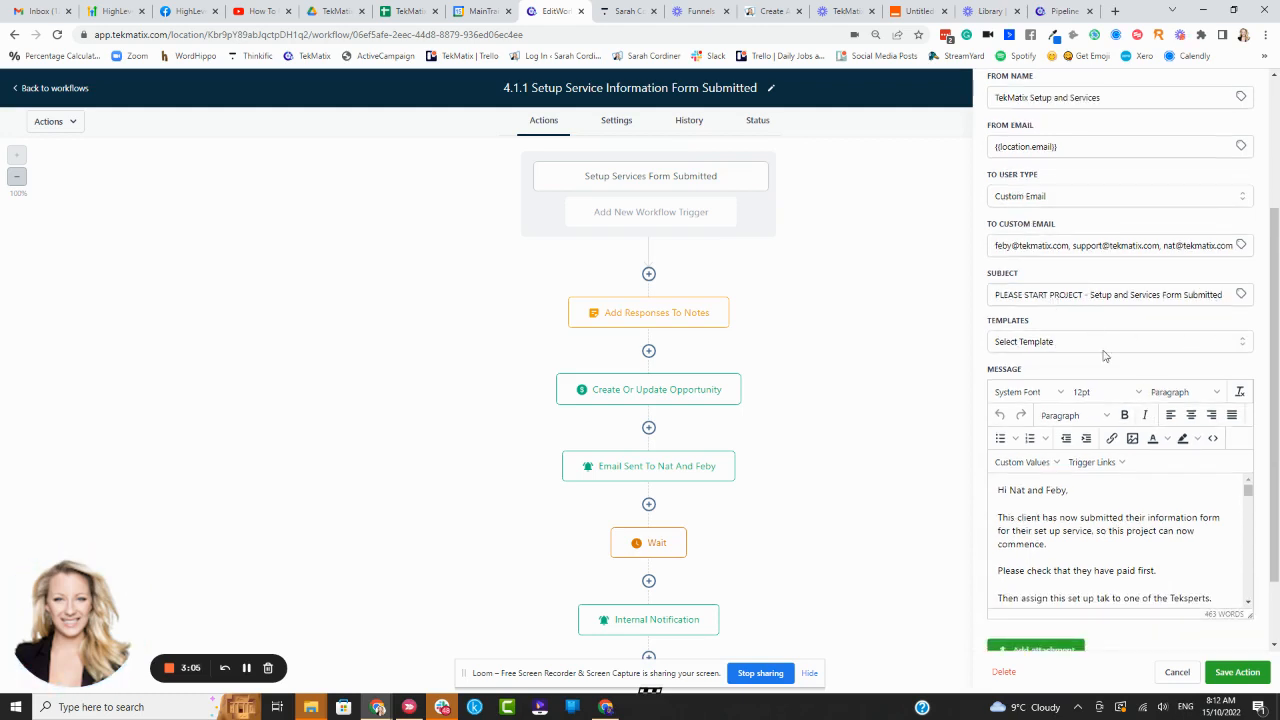
Read the opening instructions in the notification's message and highlight the mention of onboarding calls
{"action": "scroll", "coordinate": [1095, 325], "scroll_direction": "down", "scroll_amount": 1}
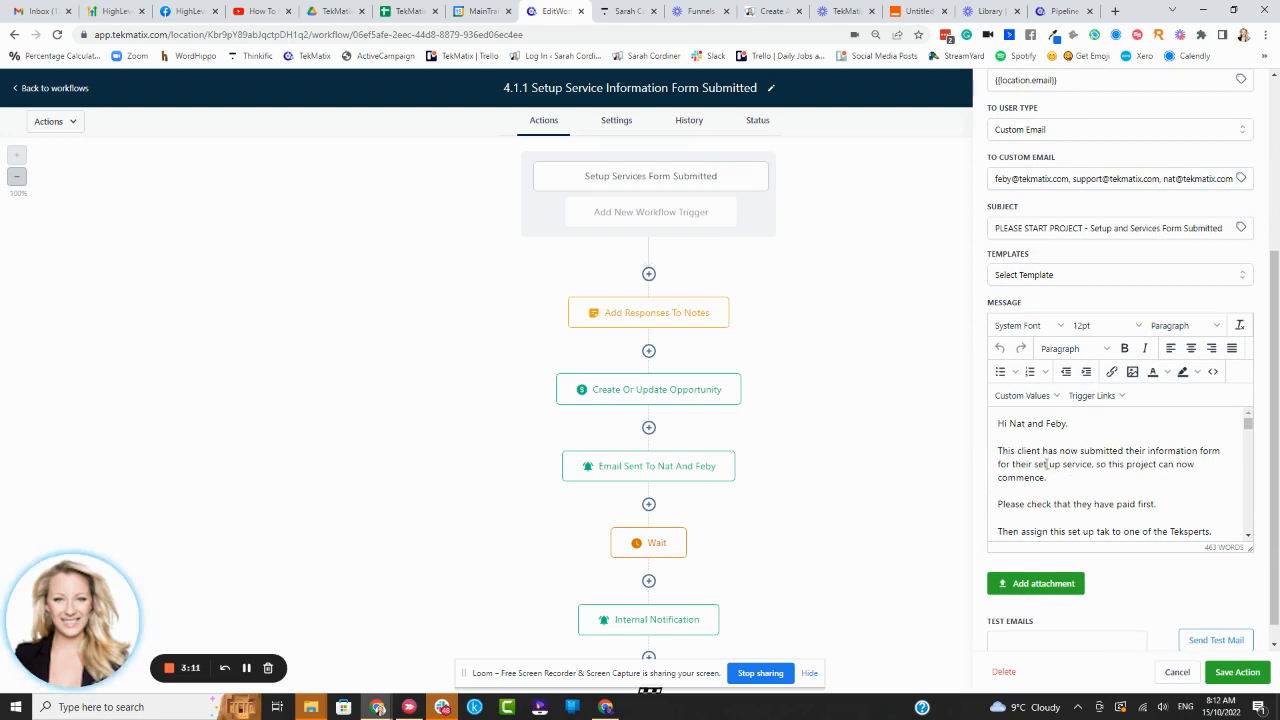
{"action": "scroll", "coordinate": [1038, 445], "scroll_direction": "down", "scroll_amount": 1}
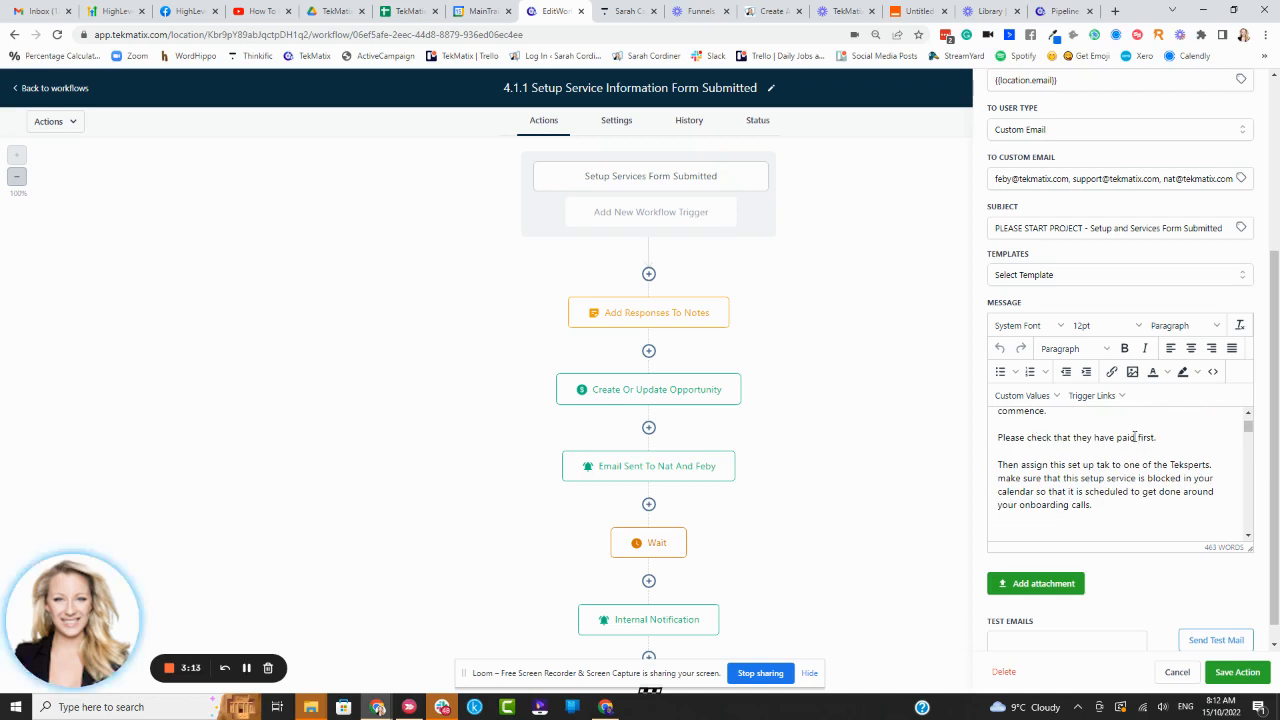
{"action": "scroll", "coordinate": [1110, 448], "scroll_direction": "down", "scroll_amount": 1}
{"action": "scroll", "coordinate": [1100, 455], "scroll_direction": "up", "scroll_amount": 1}
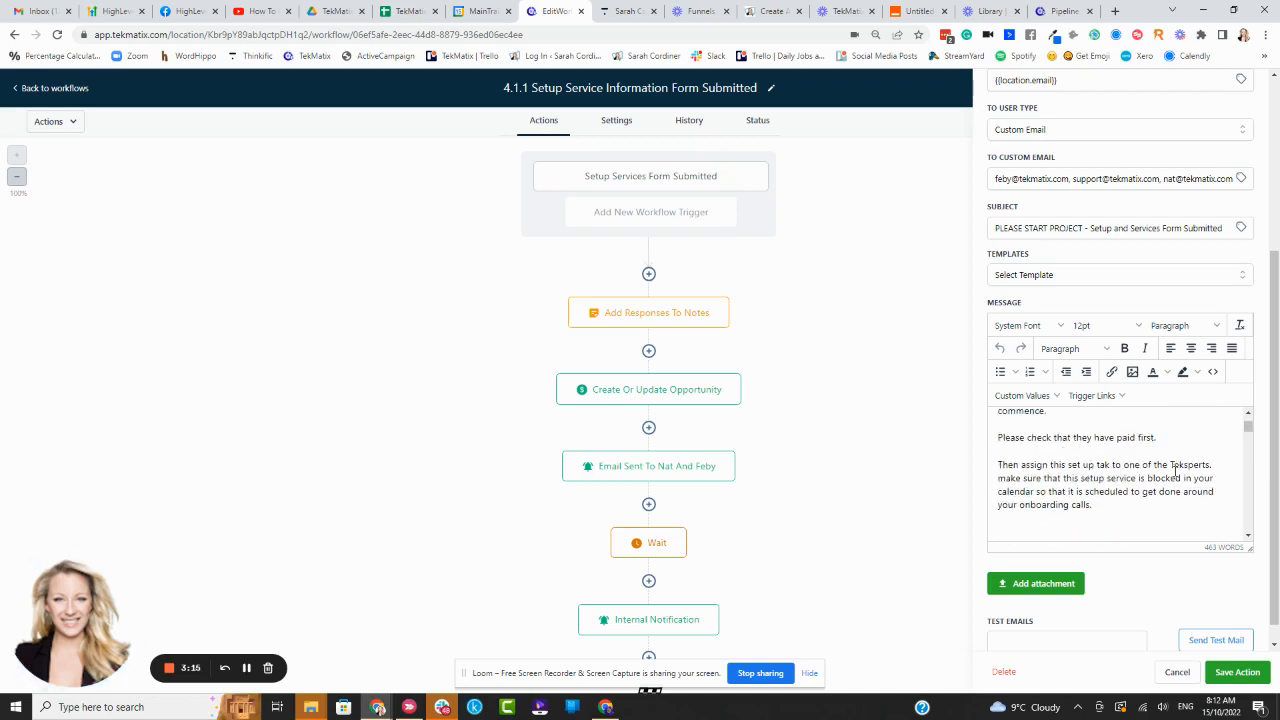
{"action": "left_click_drag", "start_coordinate": [1024, 505], "coordinate": [1118, 503]}
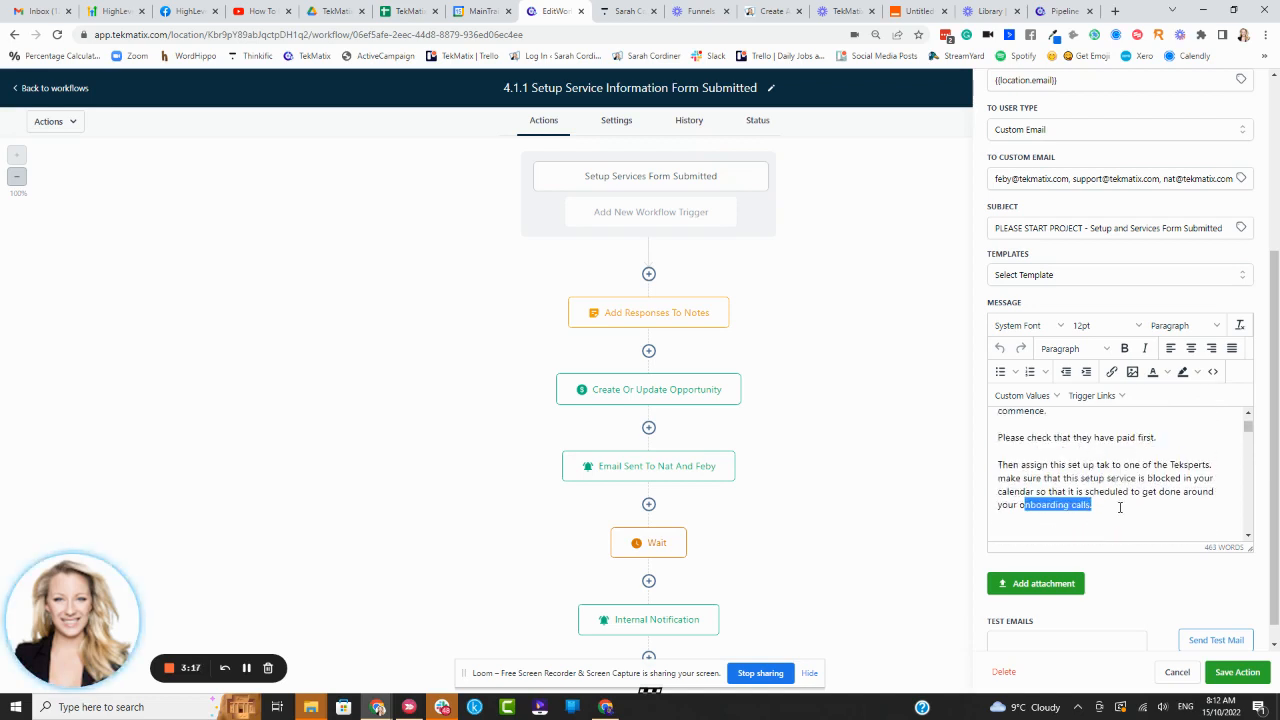
Review the contact details and form-response fields in the rest of the notification's message, and save the action
{"action": "scroll", "coordinate": [1120, 507], "scroll_direction": "down", "scroll_amount": 2}
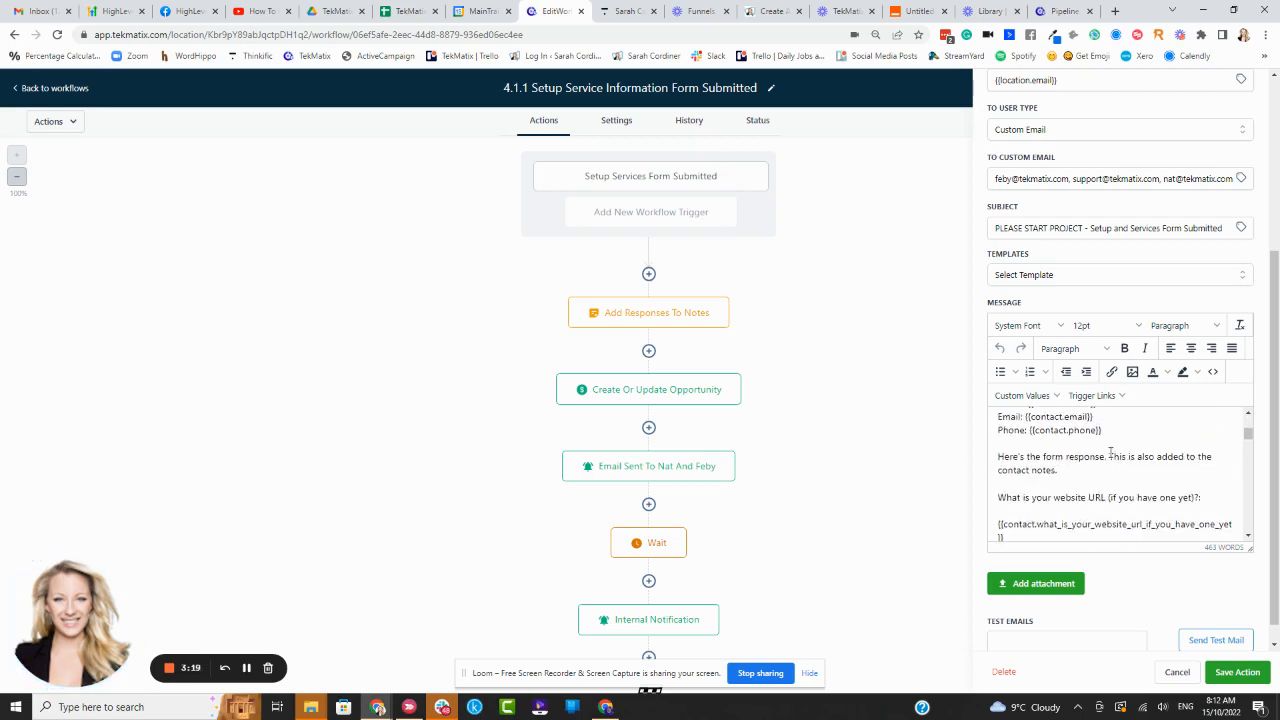
{"action": "scroll", "coordinate": [1110, 453], "scroll_direction": "down", "scroll_amount": 6}
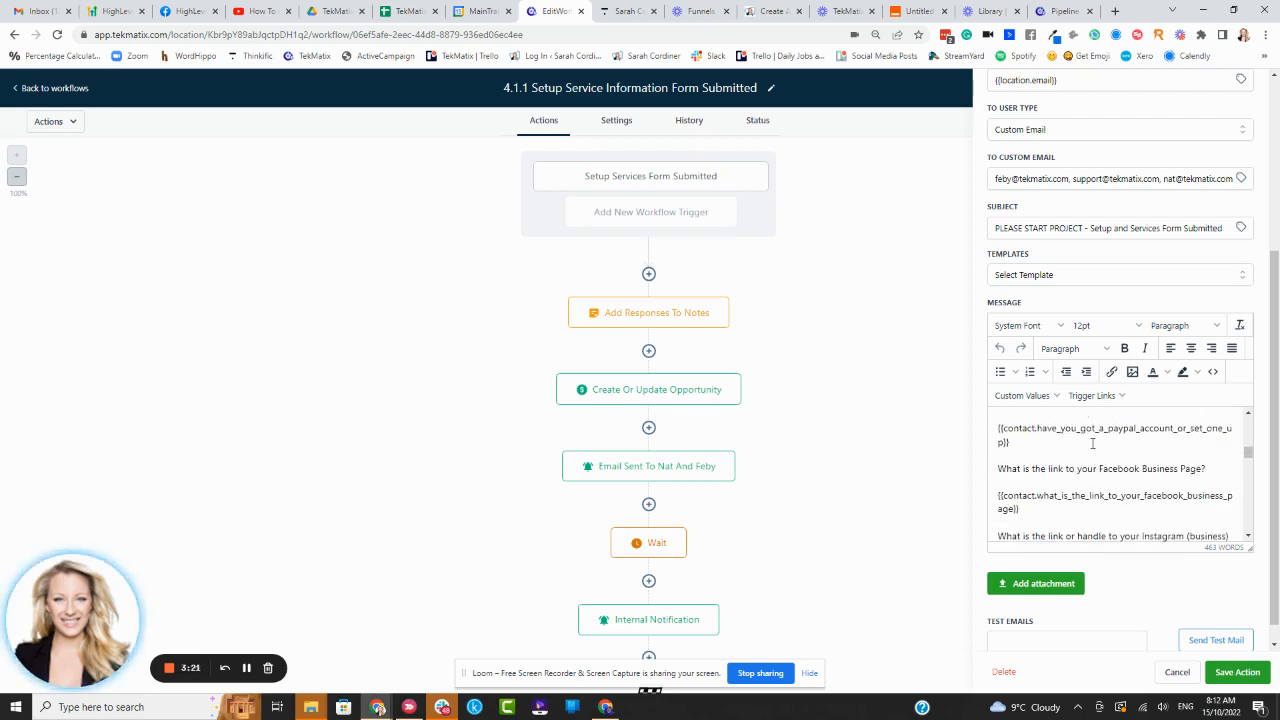
{"action": "scroll", "coordinate": [1095, 444], "scroll_direction": "up", "scroll_amount": 4}
{"action": "scroll", "coordinate": [1100, 446], "scroll_direction": "up", "scroll_amount": 3}
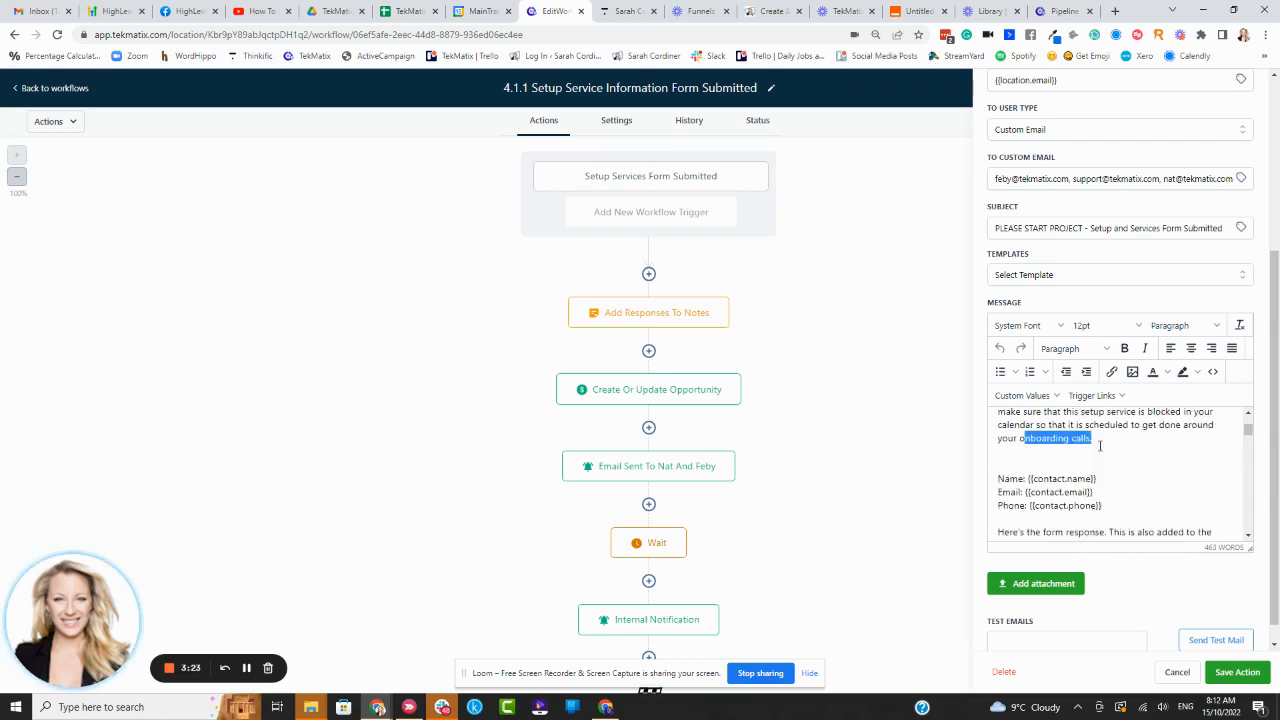
{"action": "scroll", "coordinate": [1102, 447], "scroll_direction": "down", "scroll_amount": 1}
{"action": "scroll", "coordinate": [1070, 450], "scroll_direction": "down", "scroll_amount": 10}
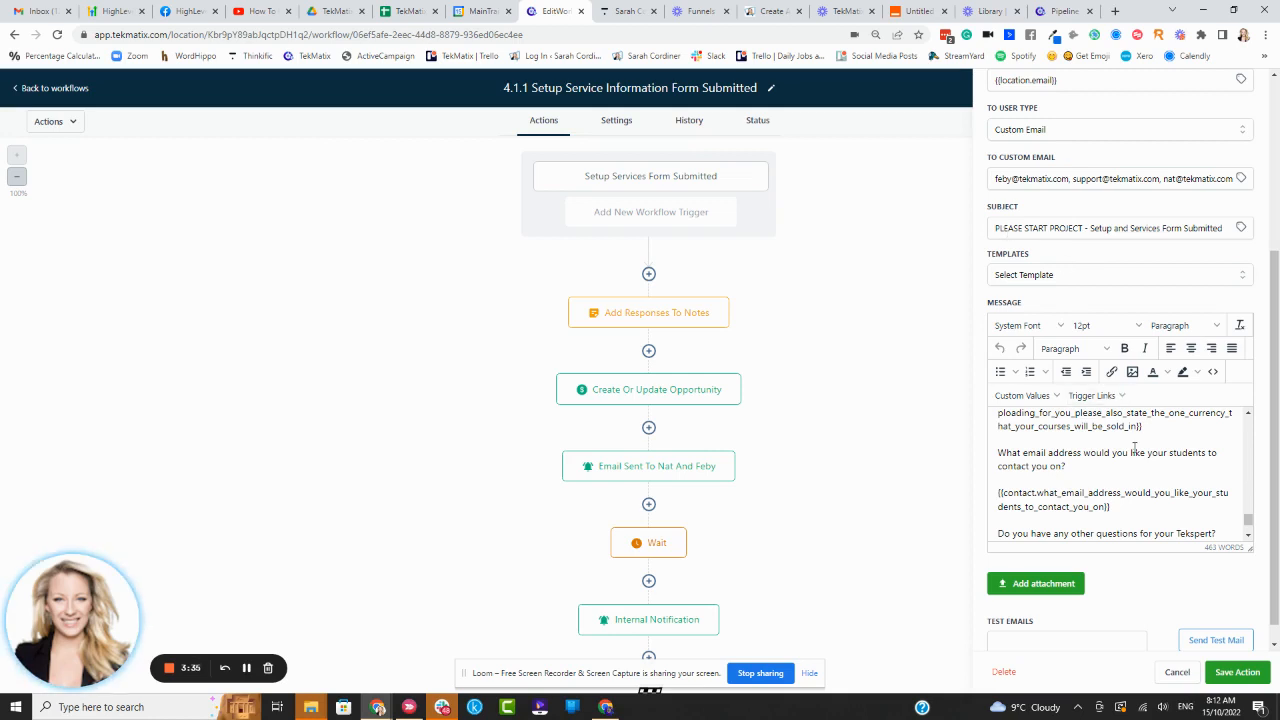
{"action": "scroll", "coordinate": [1130, 455], "scroll_direction": "down", "scroll_amount": 3}
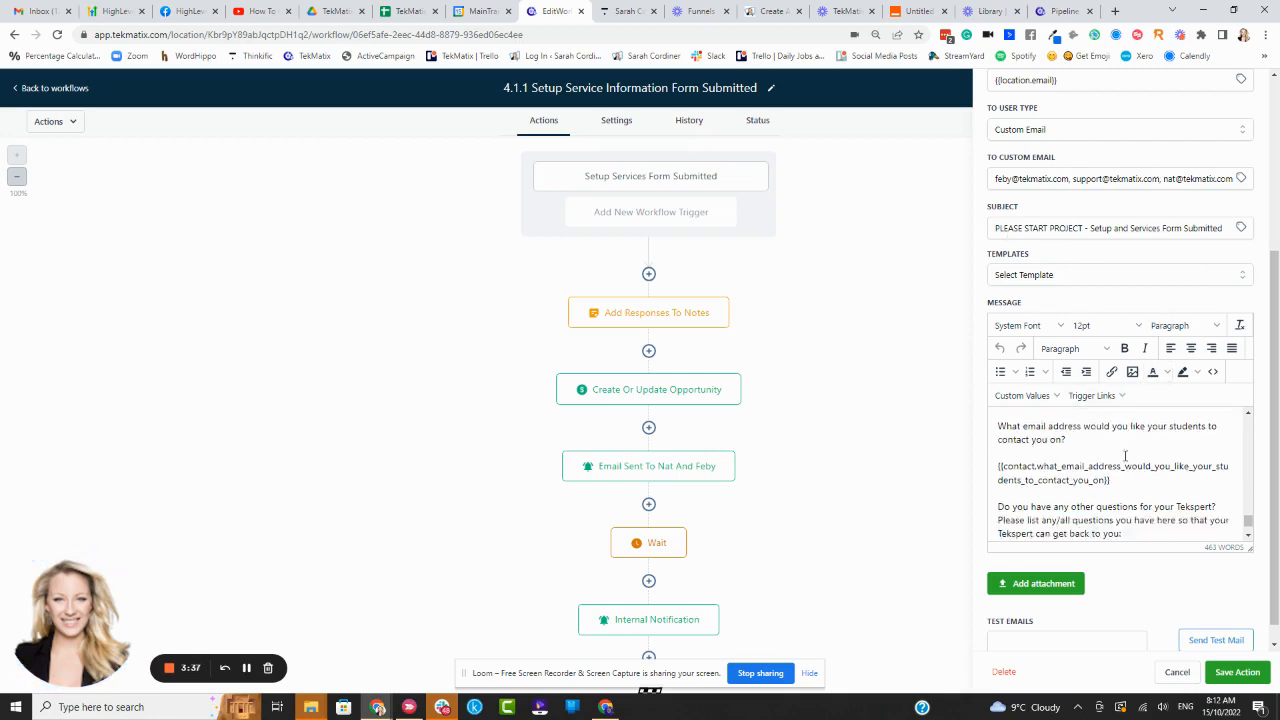
{"action": "scroll", "coordinate": [1145, 480], "scroll_direction": "down", "scroll_amount": 1}
{"action": "left_click", "coordinate": [1238, 670]}
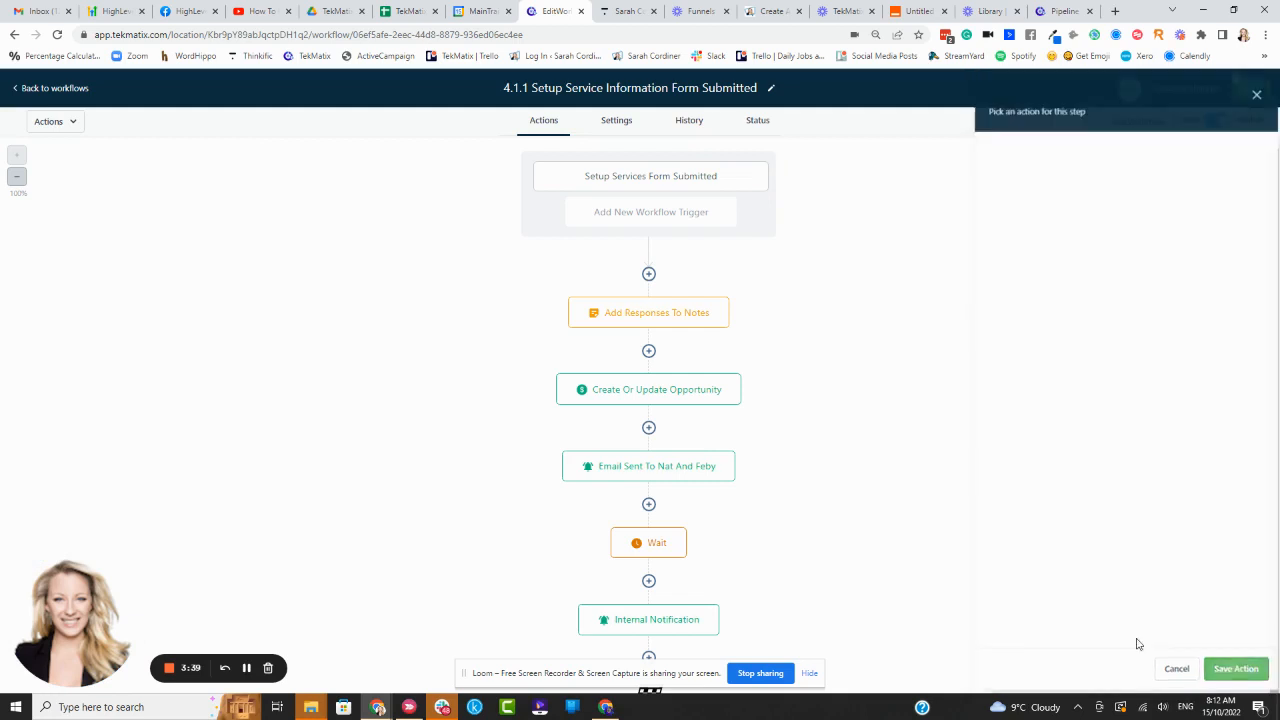
Open the Wait action's settings to examine its time delay
{"action": "scroll", "coordinate": [820, 358], "scroll_direction": "down", "scroll_amount": 1}
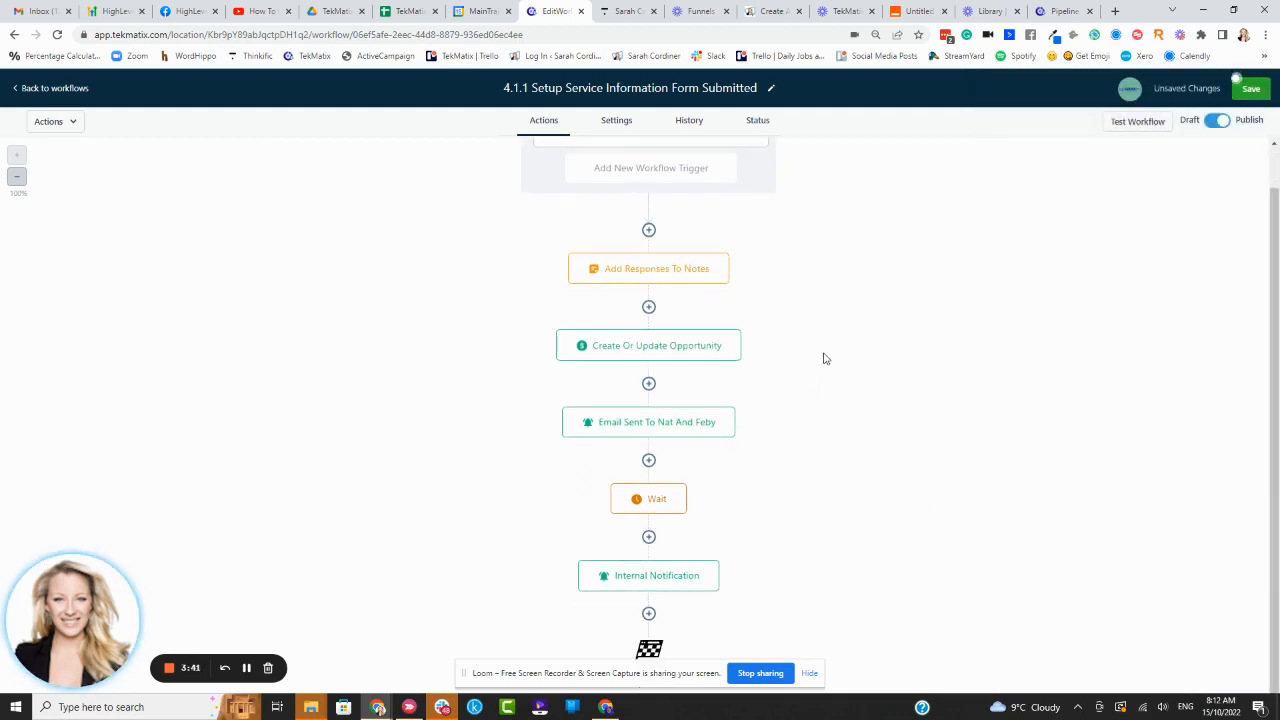
{"action": "left_click", "coordinate": [645, 503]}
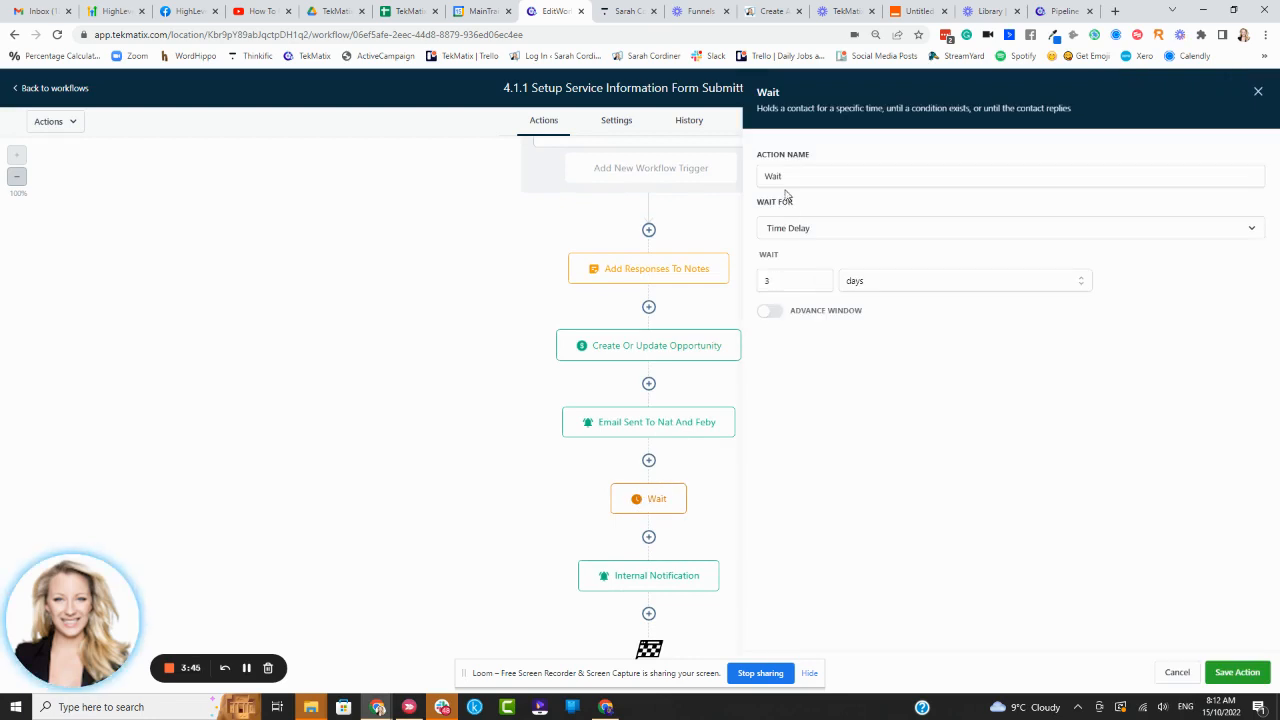
Open the internal notification placed after the Wait action and examine its recipient type, subject line and message
{"action": "left_click", "coordinate": [1257, 90]}
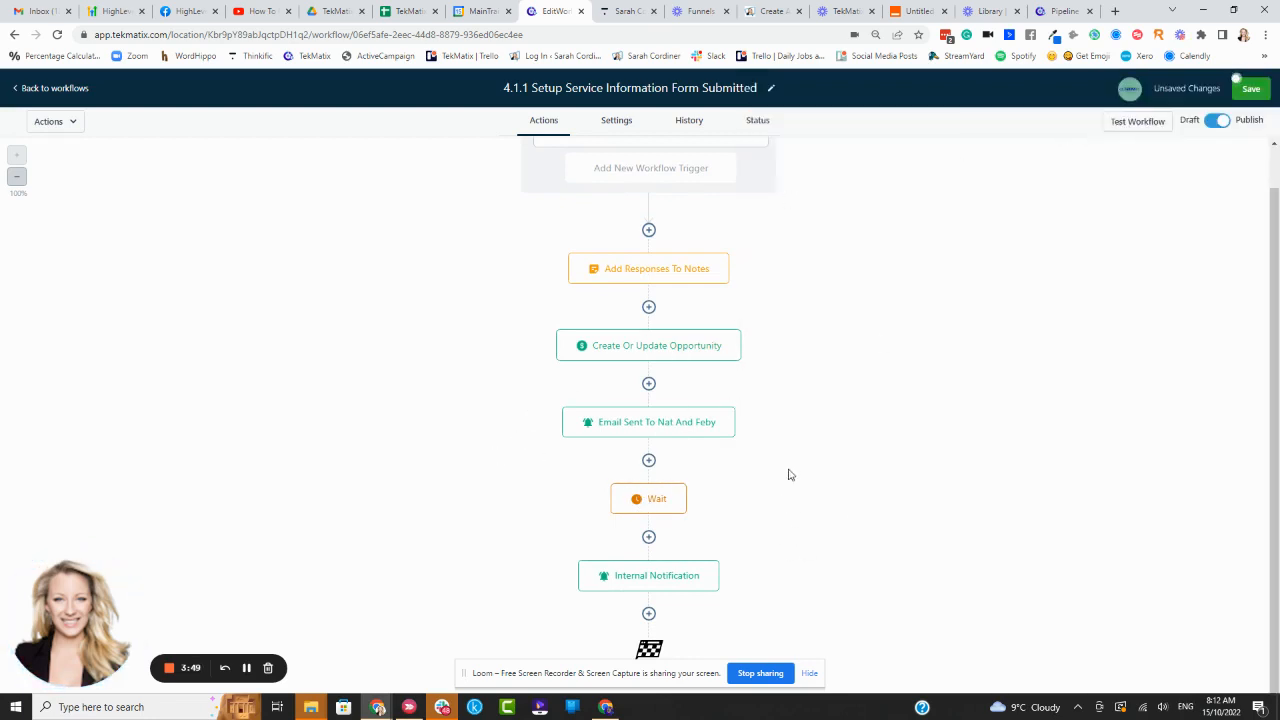
{"action": "left_click", "coordinate": [660, 580]}
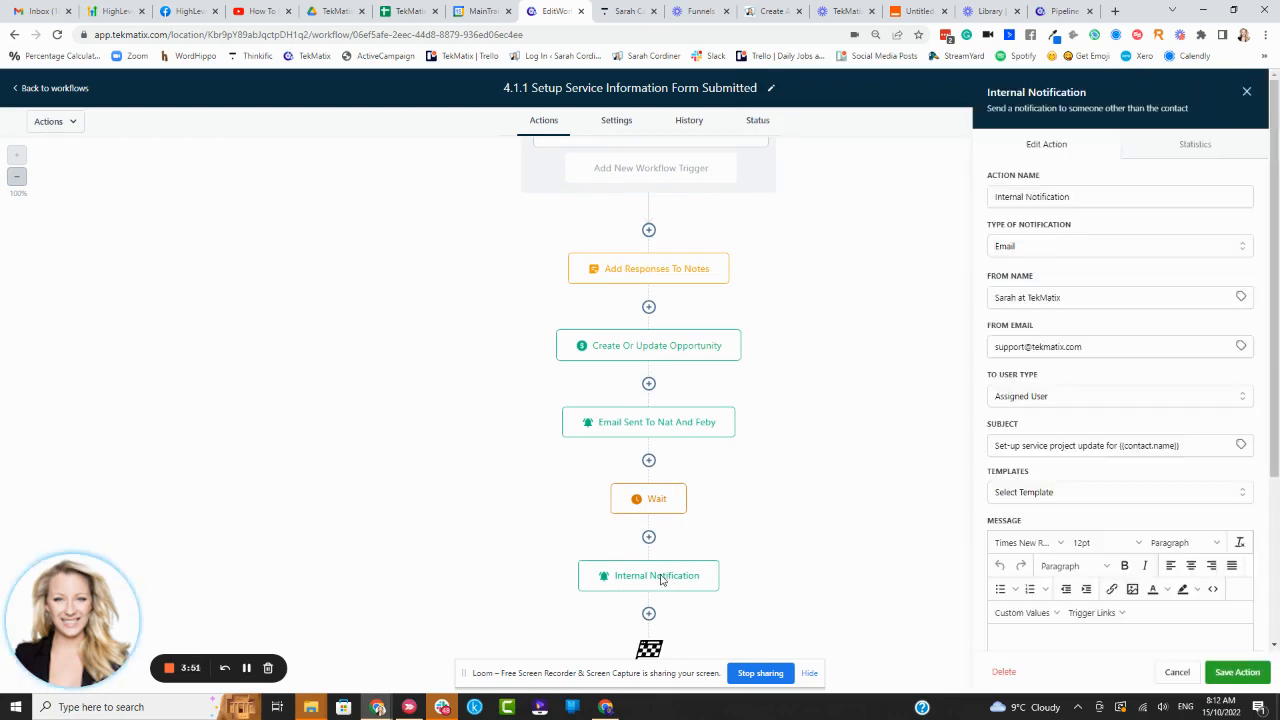
{"action": "scroll", "coordinate": [1140, 420], "scroll_direction": "down", "scroll_amount": 2}
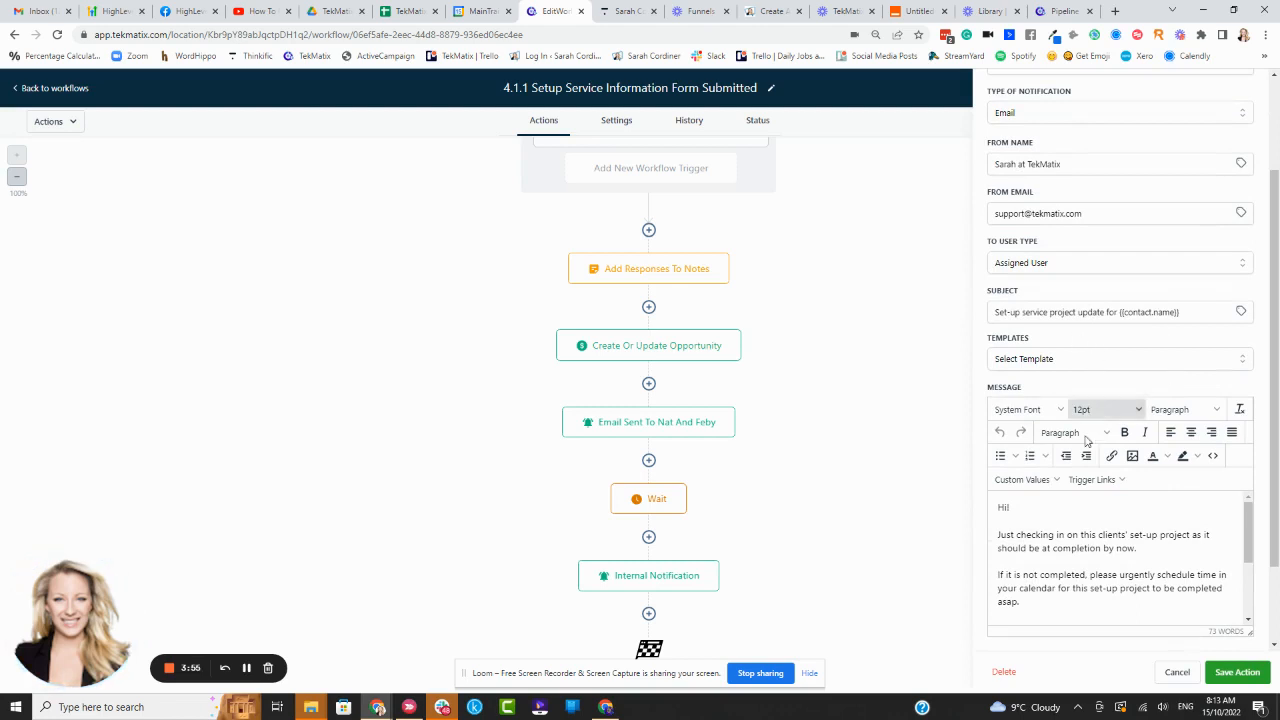
{"action": "scroll", "coordinate": [1090, 500], "scroll_direction": "down", "scroll_amount": 4}
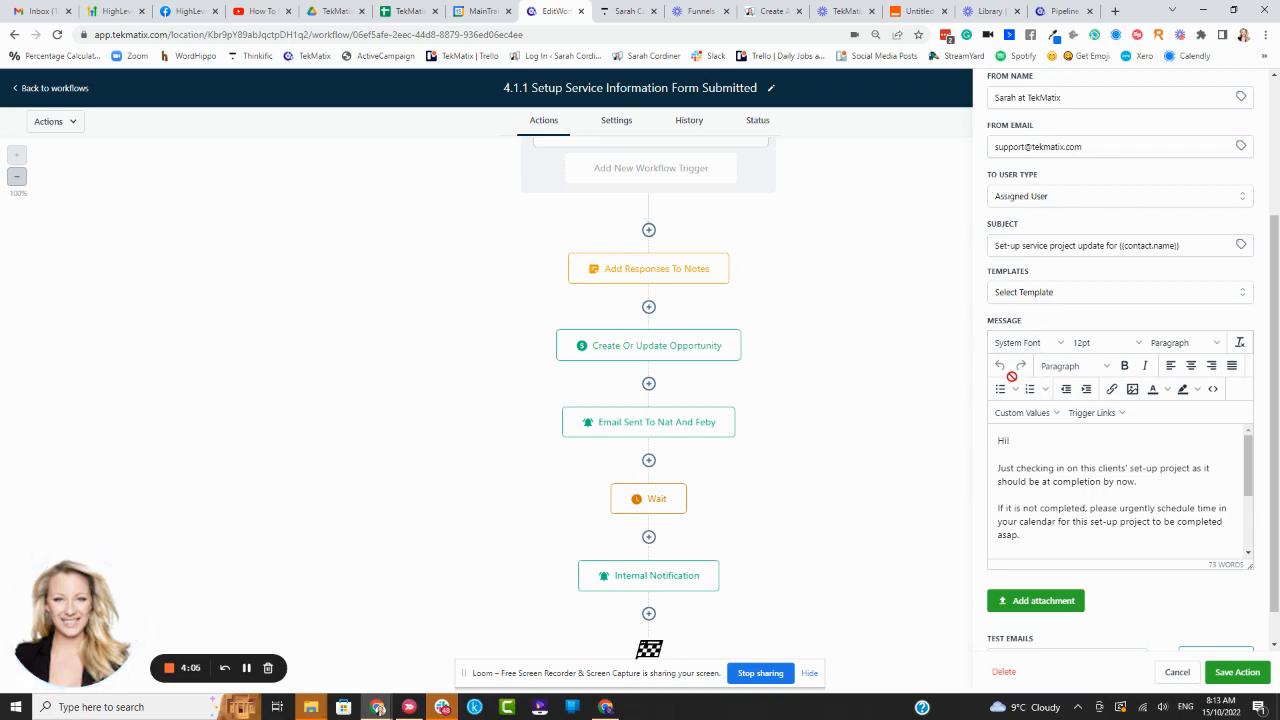
{"action": "scroll", "coordinate": [1100, 470], "scroll_direction": "down", "scroll_amount": 2}
{"action": "scroll", "coordinate": [1199, 458], "scroll_direction": "up", "scroll_amount": 3}
{"action": "scroll", "coordinate": [1087, 478], "scroll_direction": "down", "scroll_amount": 3}
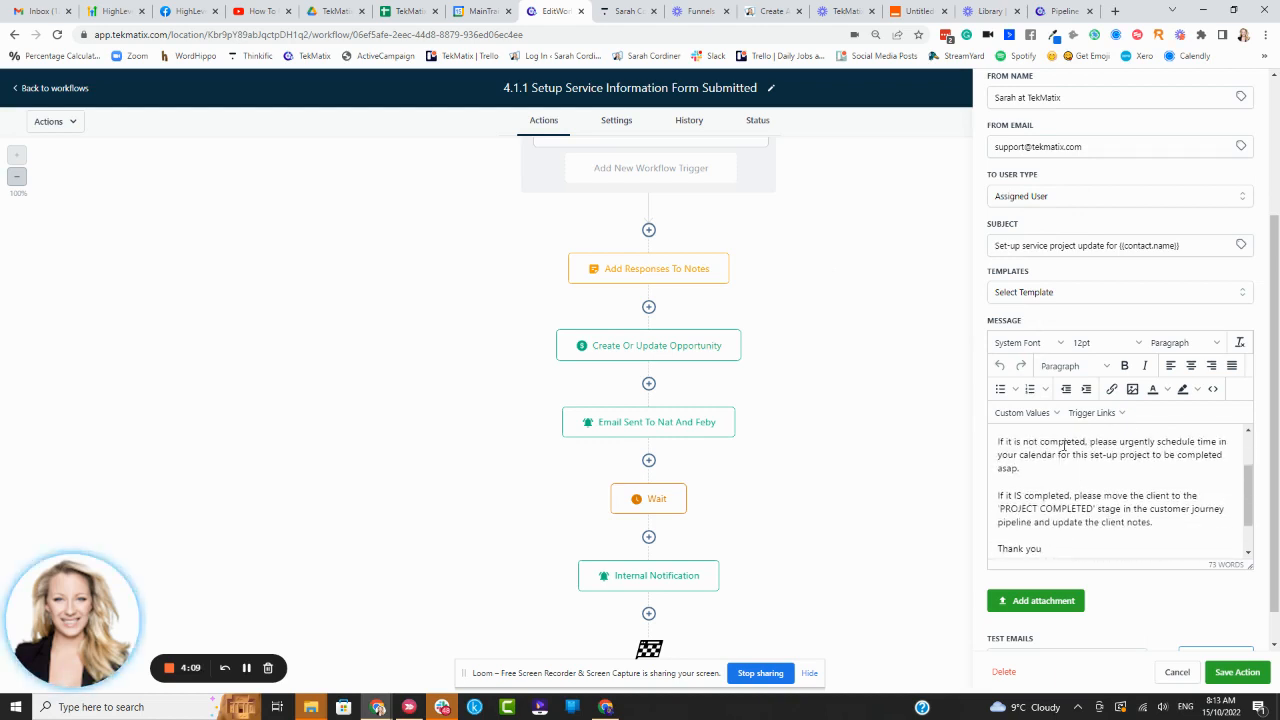
Highlight the message's instructions for uncompleted and completed projects in turn, and save the notification action
{"action": "left_click_drag", "start_coordinate": [1025, 468], "coordinate": [997, 441]}
{"action": "left_click", "coordinate": [1054, 466]}
{"action": "scroll", "coordinate": [1030, 464], "scroll_direction": "down", "scroll_amount": 1}
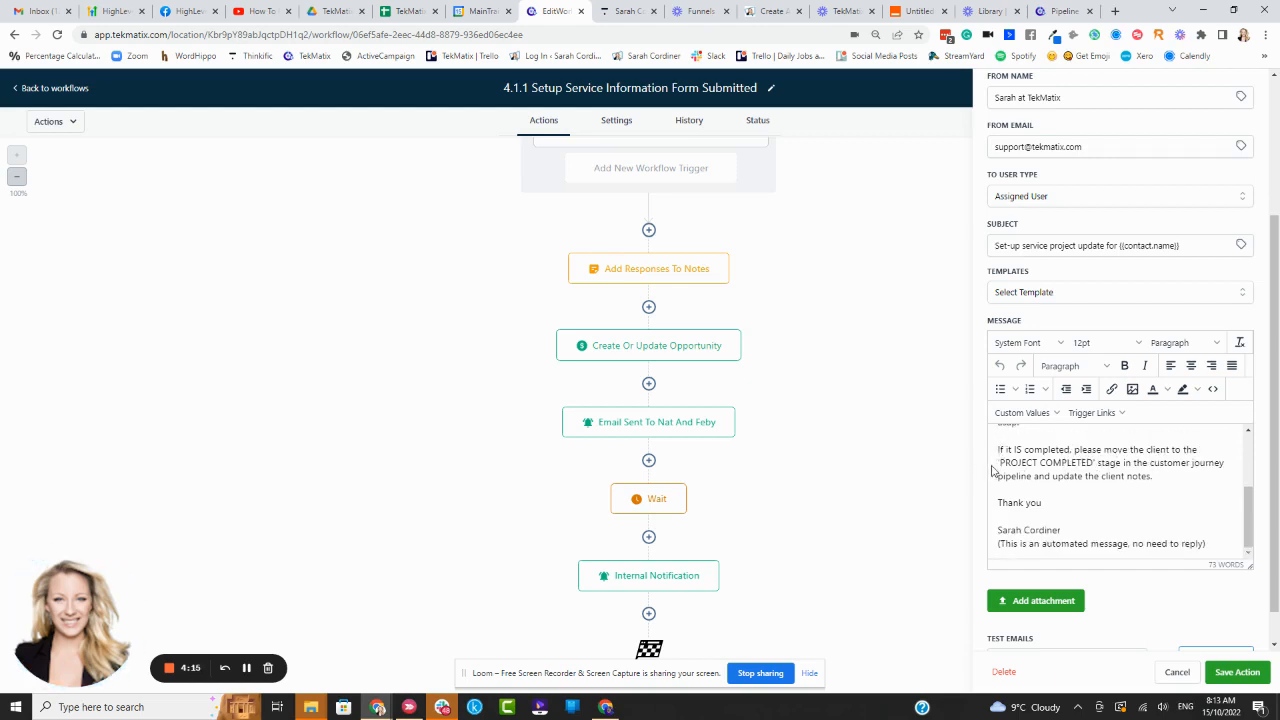
{"action": "left_click_drag", "start_coordinate": [1152, 476], "coordinate": [998, 451]}
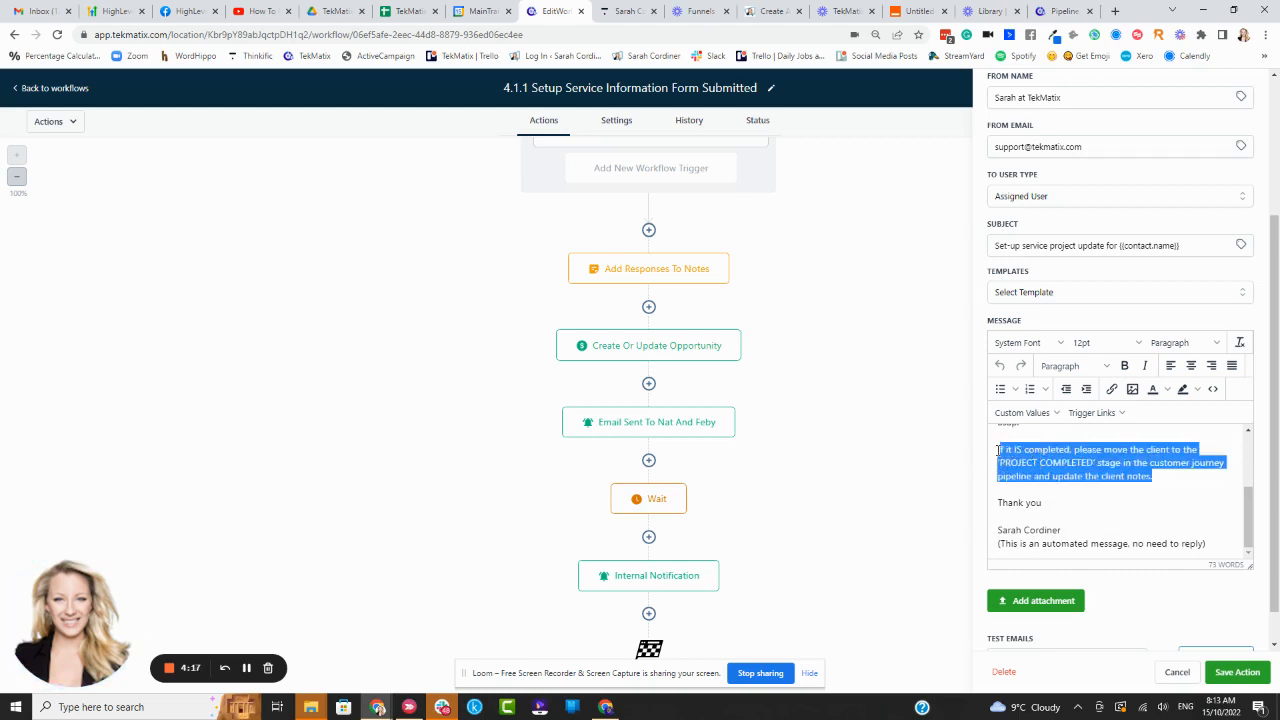
{"action": "left_click", "coordinate": [1123, 444]}
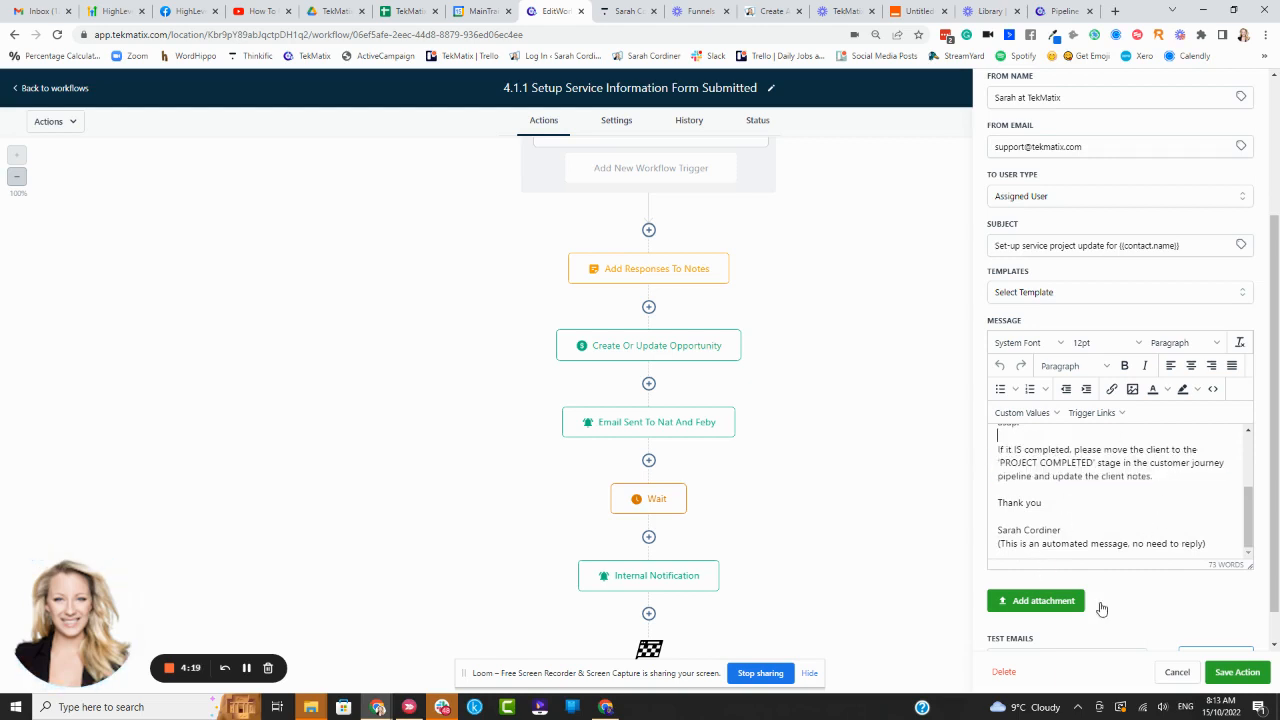
{"action": "left_click", "coordinate": [1238, 672]}
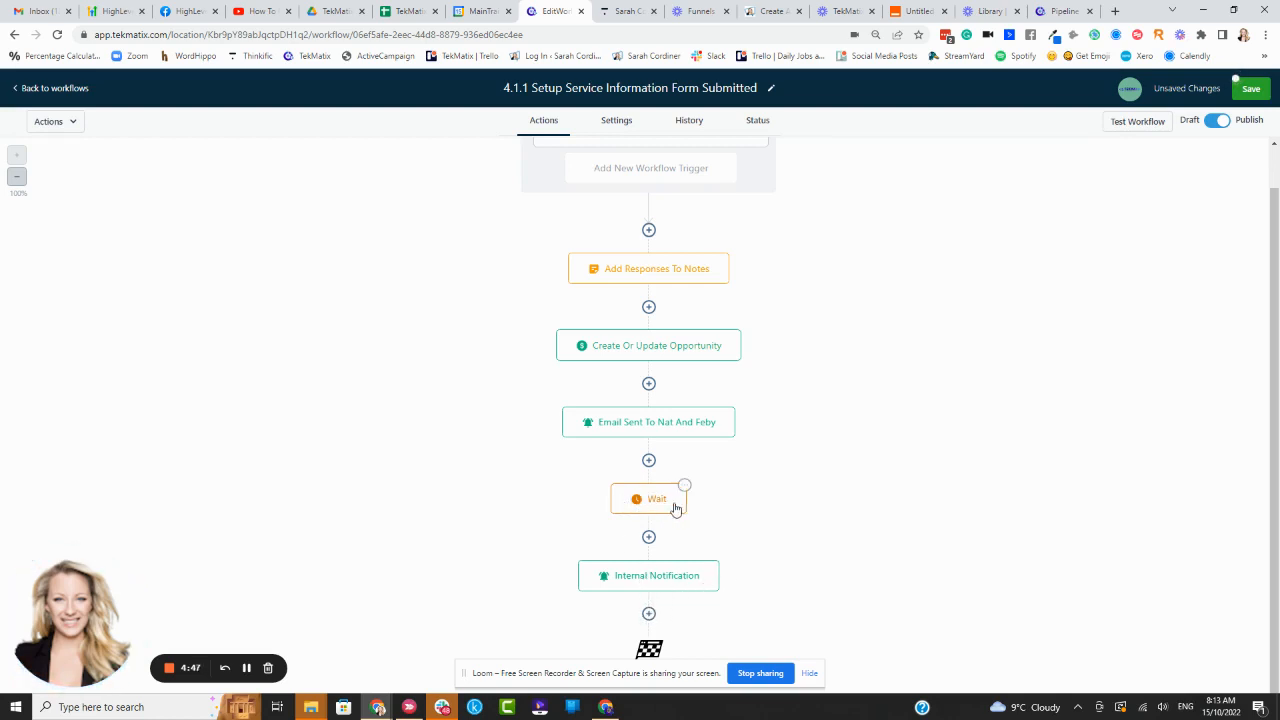
Add a Wait action after the last internal notification with a time delay of 1 day, and save it
{"action": "left_click", "coordinate": [649, 615]}
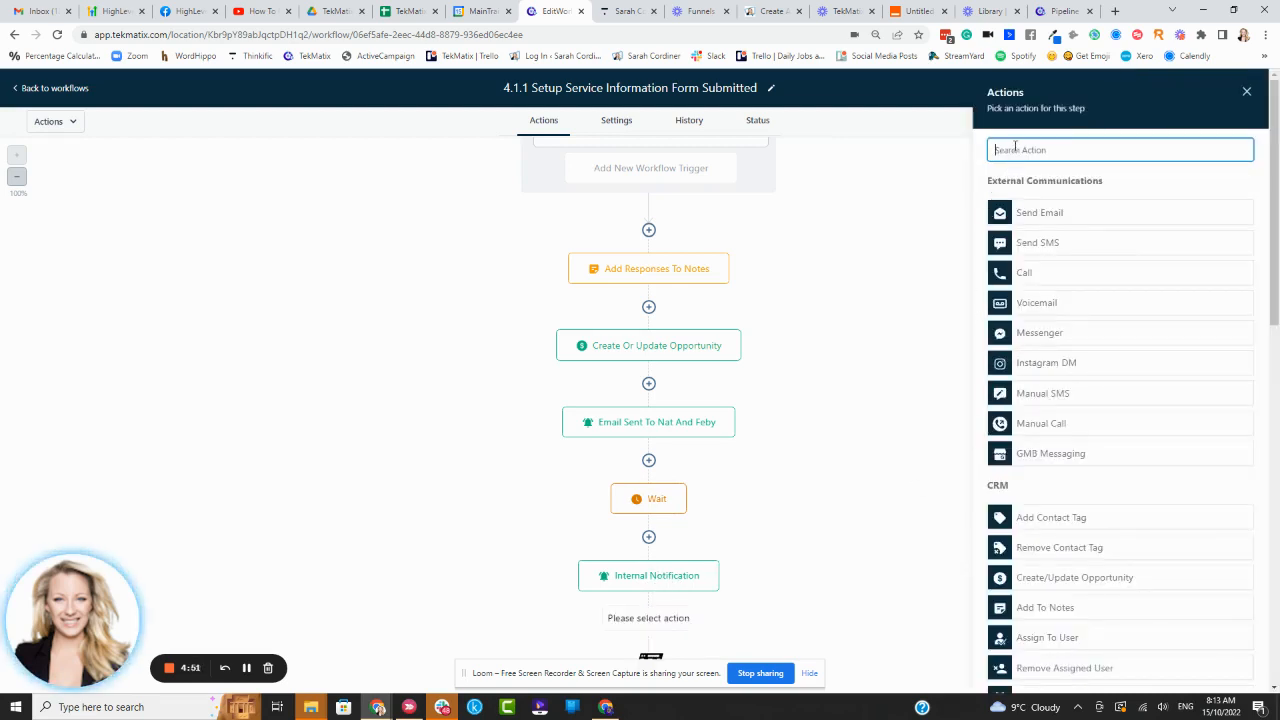
{"action": "type", "text": "WAIT"}
{"action": "left_click", "coordinate": [1048, 211]}
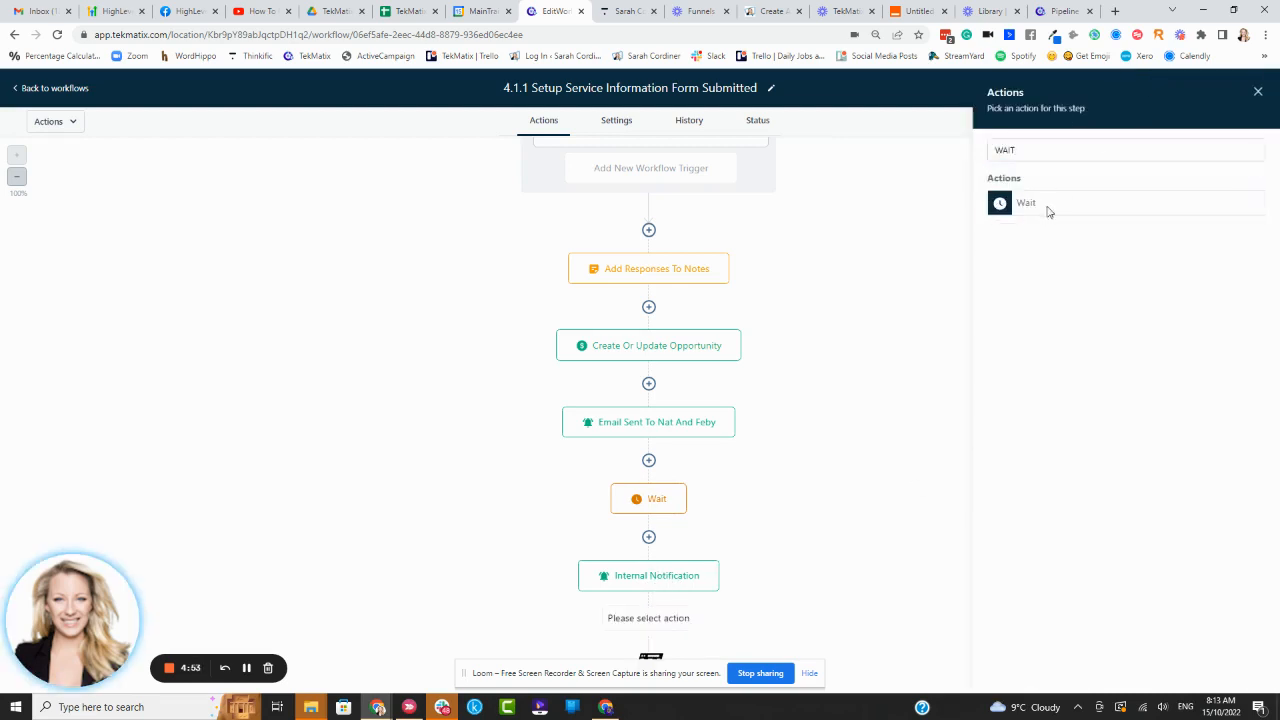
{"action": "left_click", "coordinate": [796, 280]}
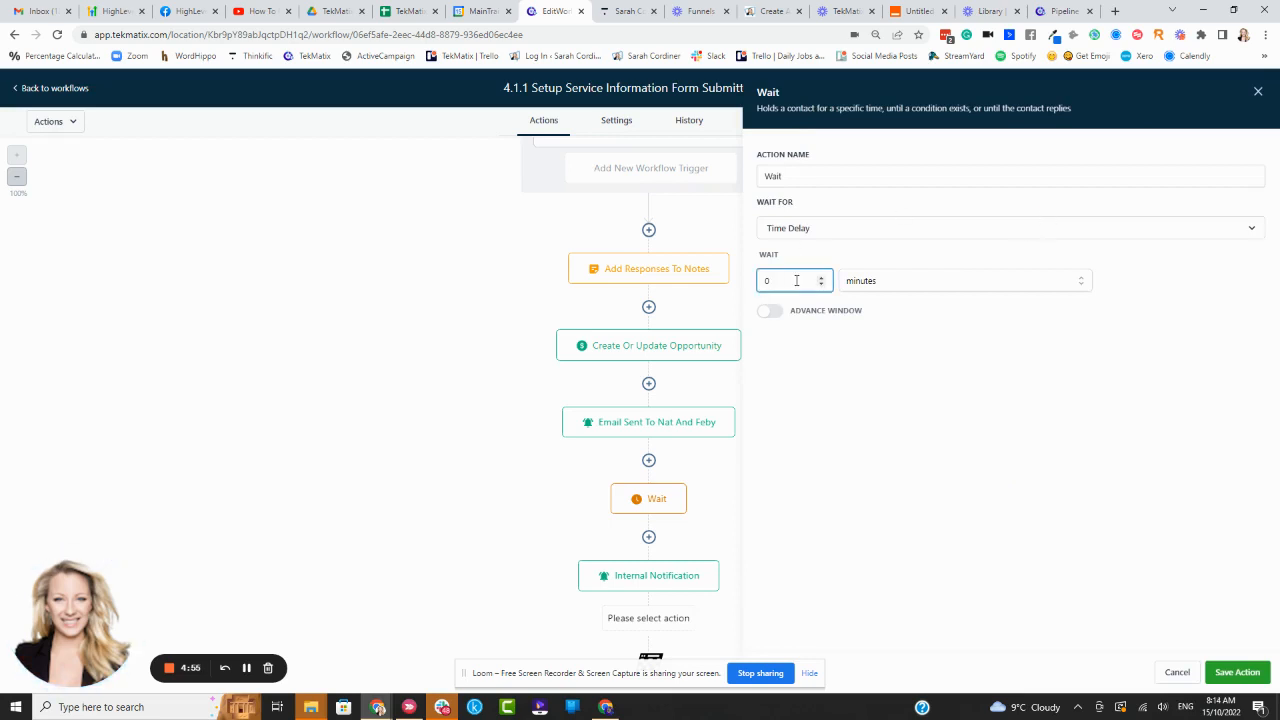
{"action": "left_click", "coordinate": [925, 284]}
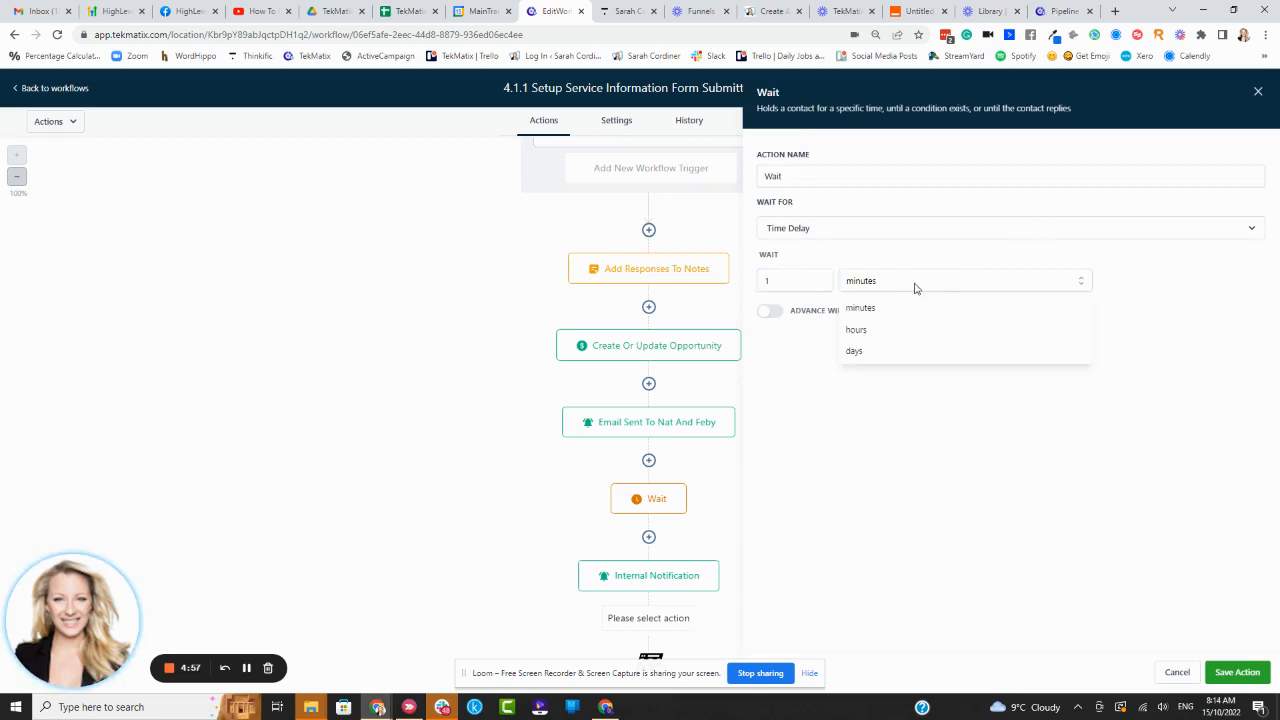
{"action": "left_click", "coordinate": [856, 356]}
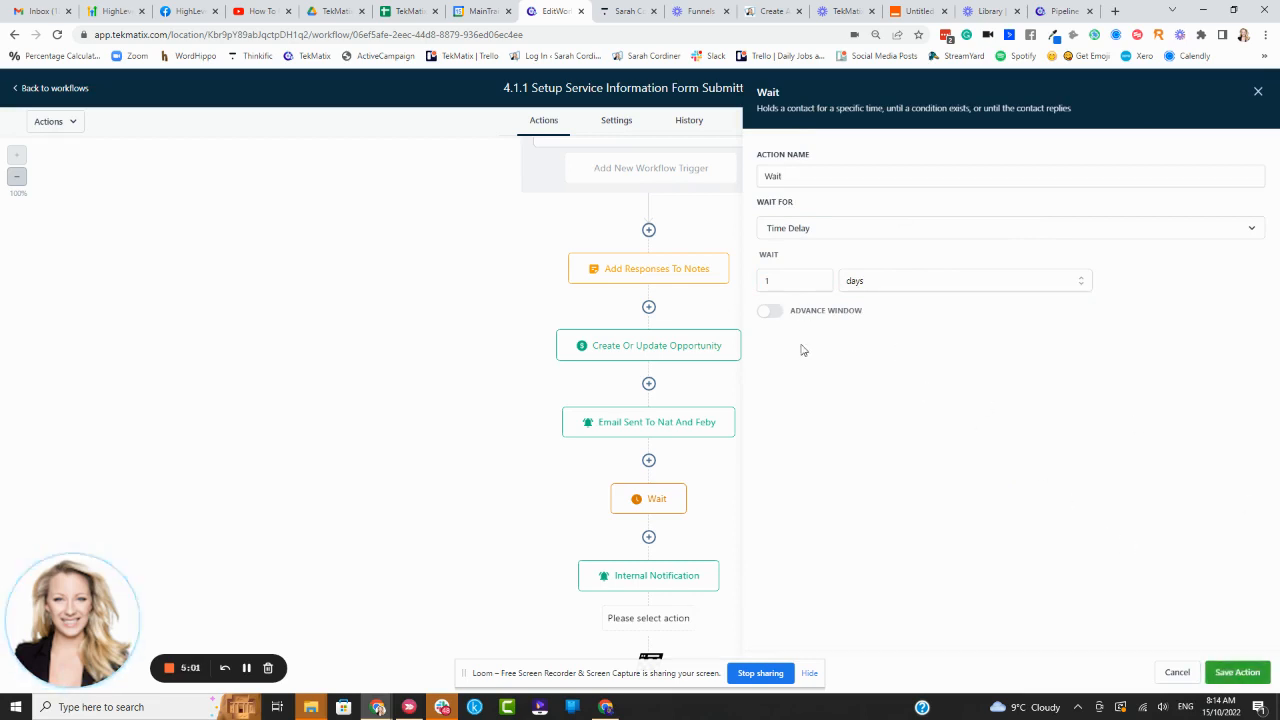
{"action": "left_click", "coordinate": [1236, 672]}
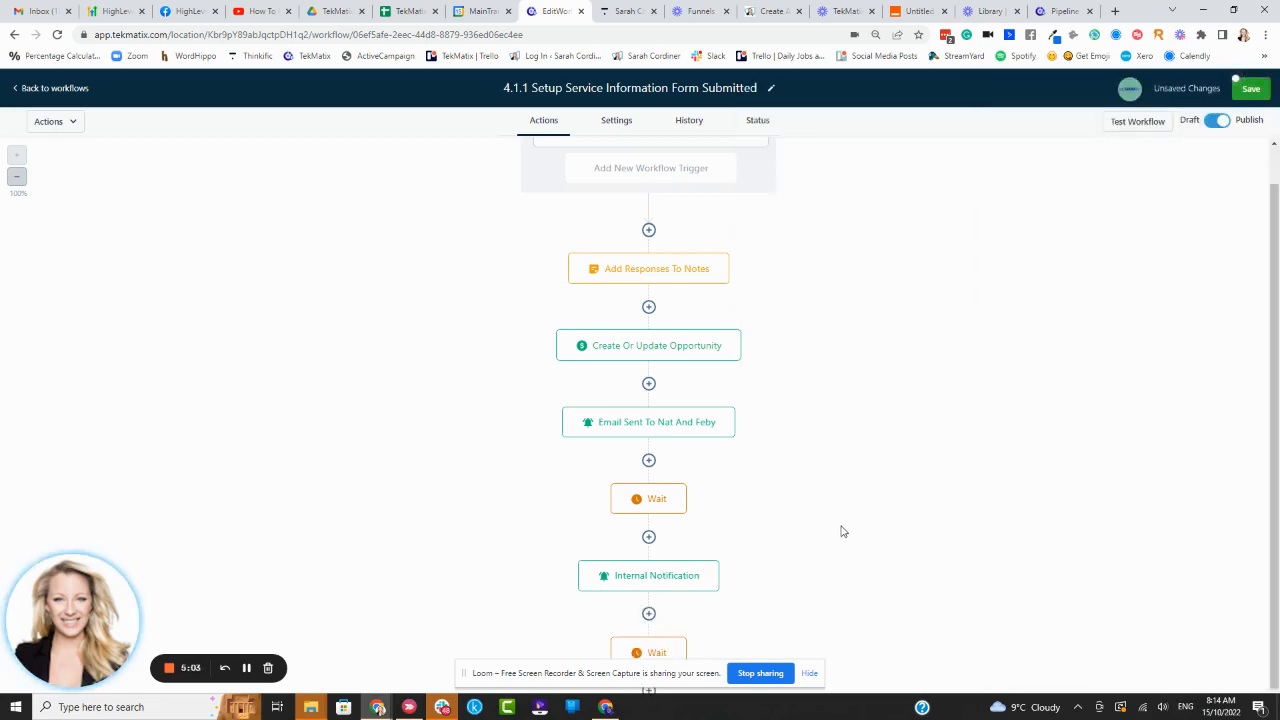
Add an If / Else condition after the new Wait action at the end of the workflow
{"action": "scroll", "coordinate": [841, 531], "scroll_direction": "down", "scroll_amount": 1}
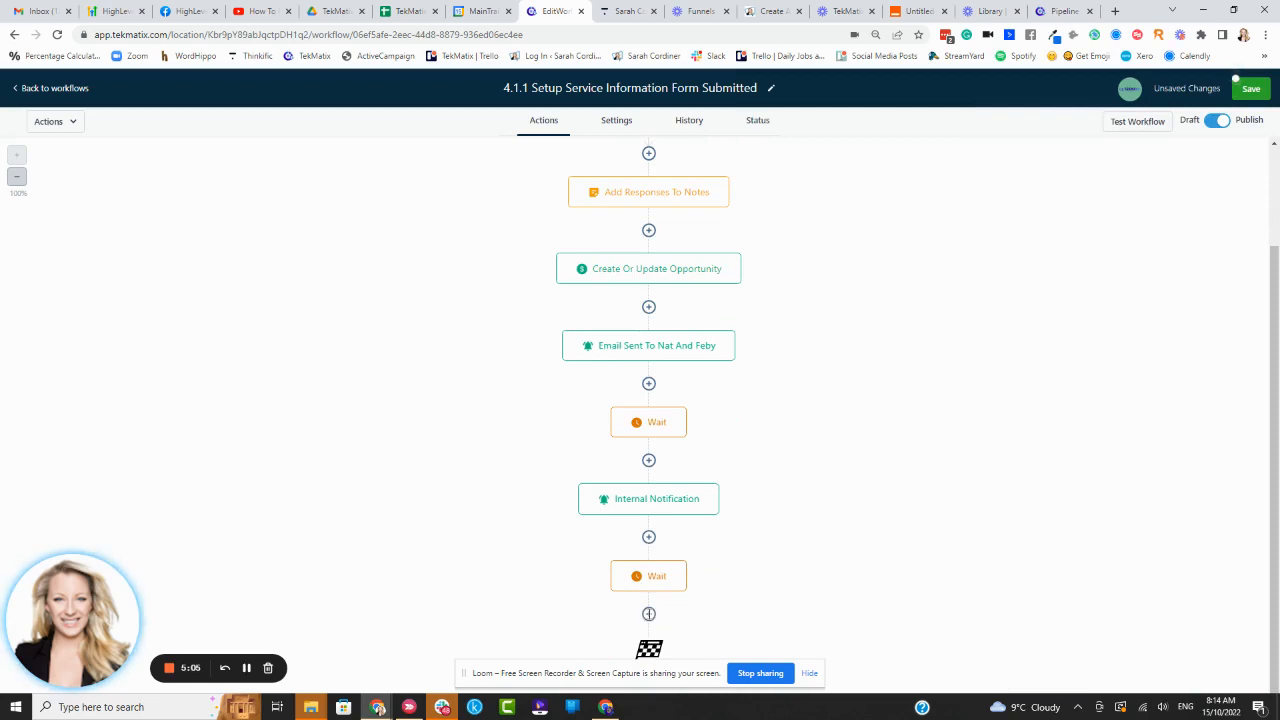
{"action": "left_click", "coordinate": [649, 614]}
{"action": "scroll", "coordinate": [1075, 450], "scroll_direction": "down", "scroll_amount": 10}
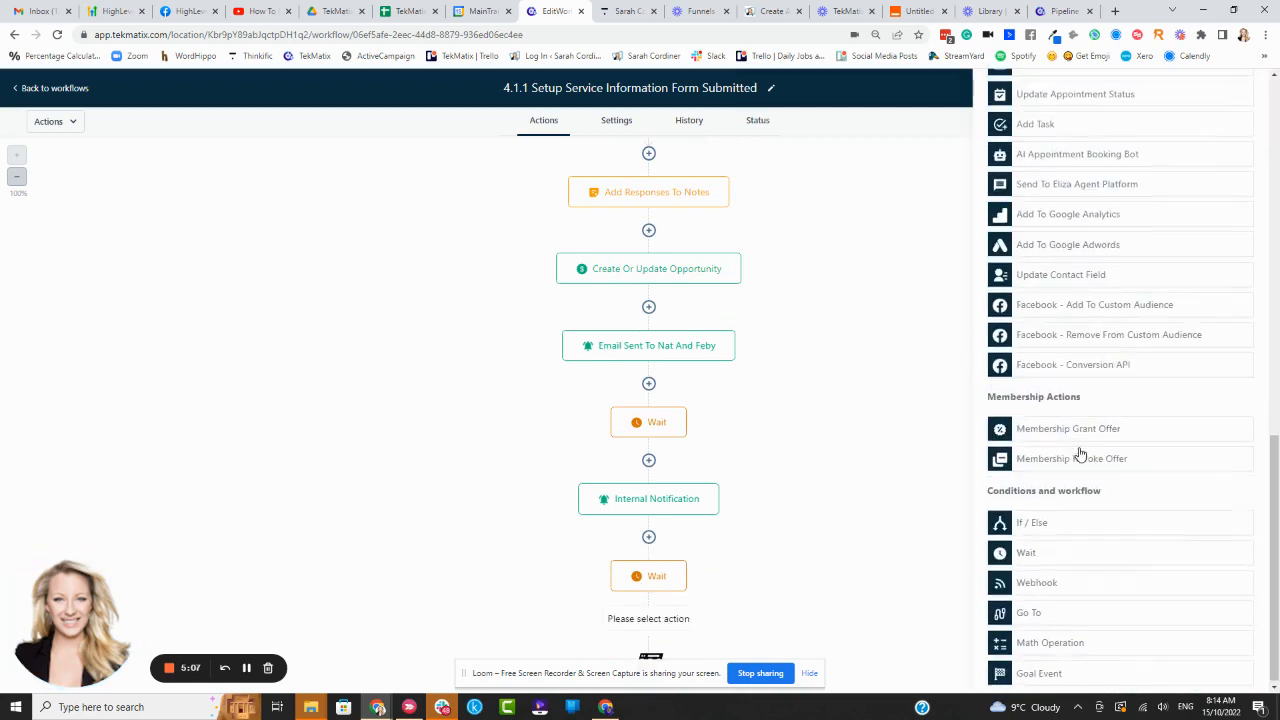
{"action": "left_click", "coordinate": [1037, 524]}
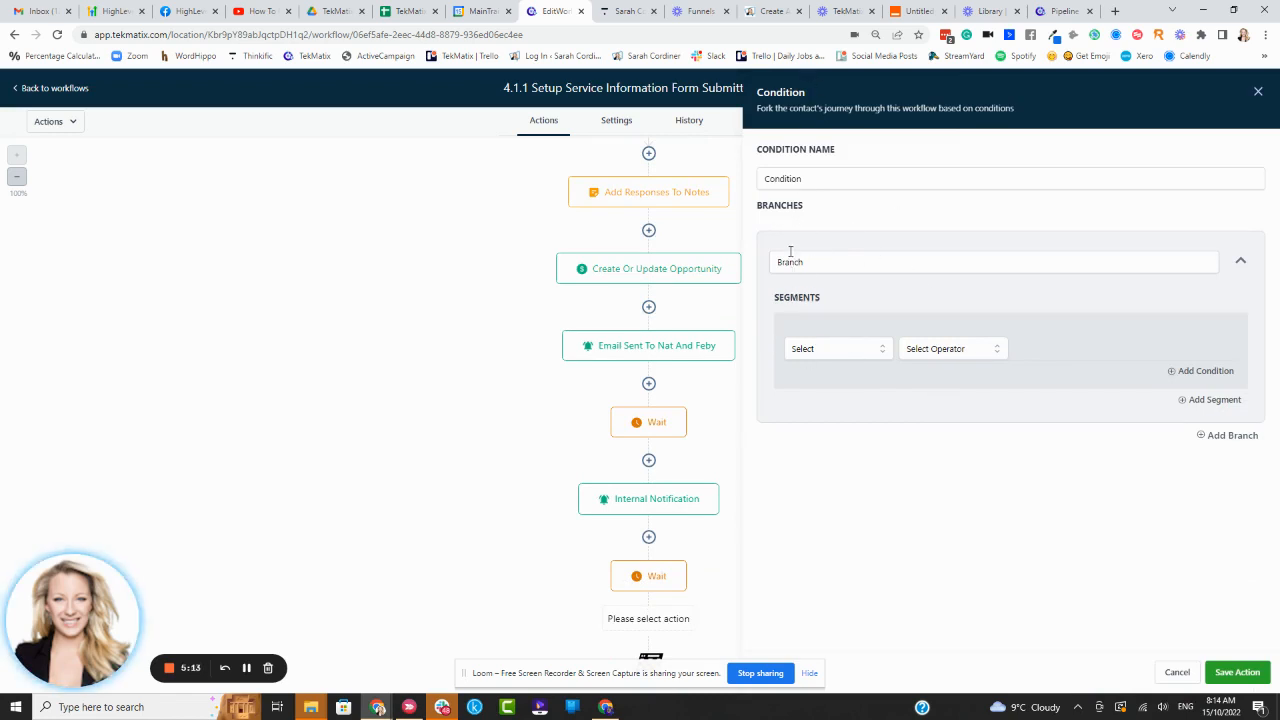
Name the condition's branch "Branch - Is the set-up project completed yet?"
{"action": "left_click", "coordinate": [893, 259]}
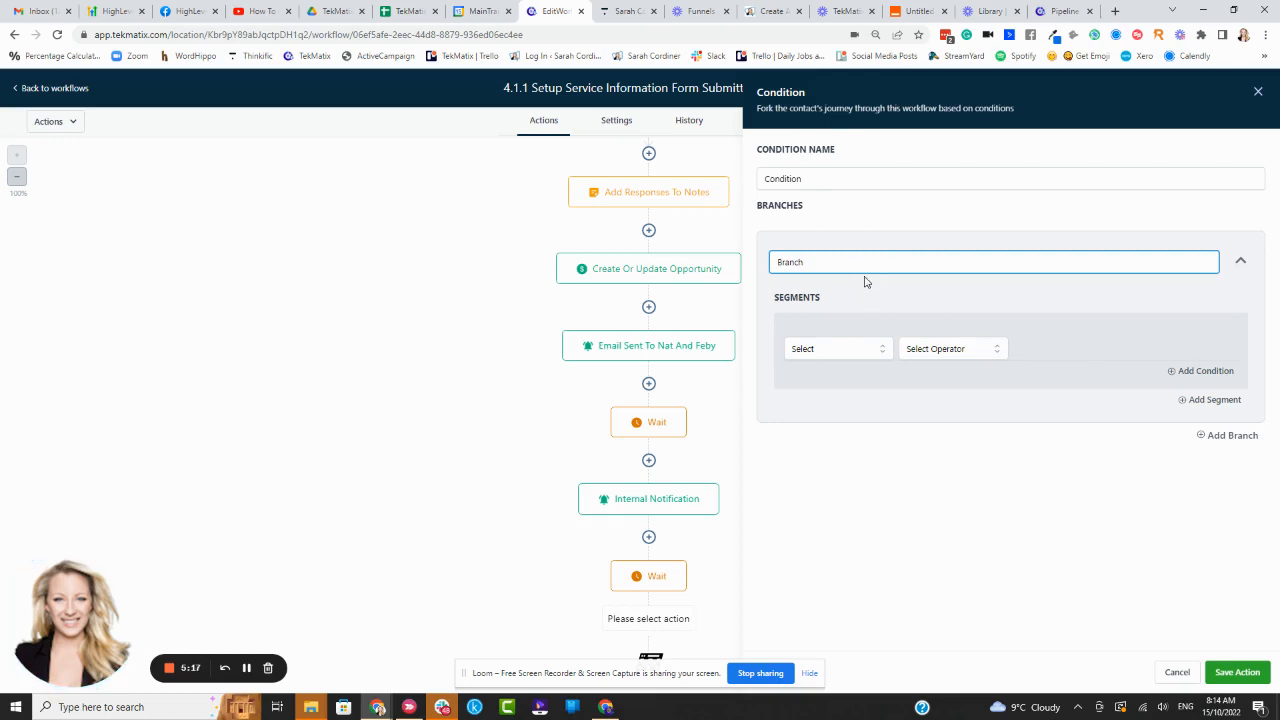
{"action": "type", "text": "-"}
{"action": "type", "text": " IS THE PORJECT"}
{"action": "type", "text": "roject co"}
{"action": "type", "text": "mpleted yet?"}
{"action": "left_click", "coordinate": [835, 261]}
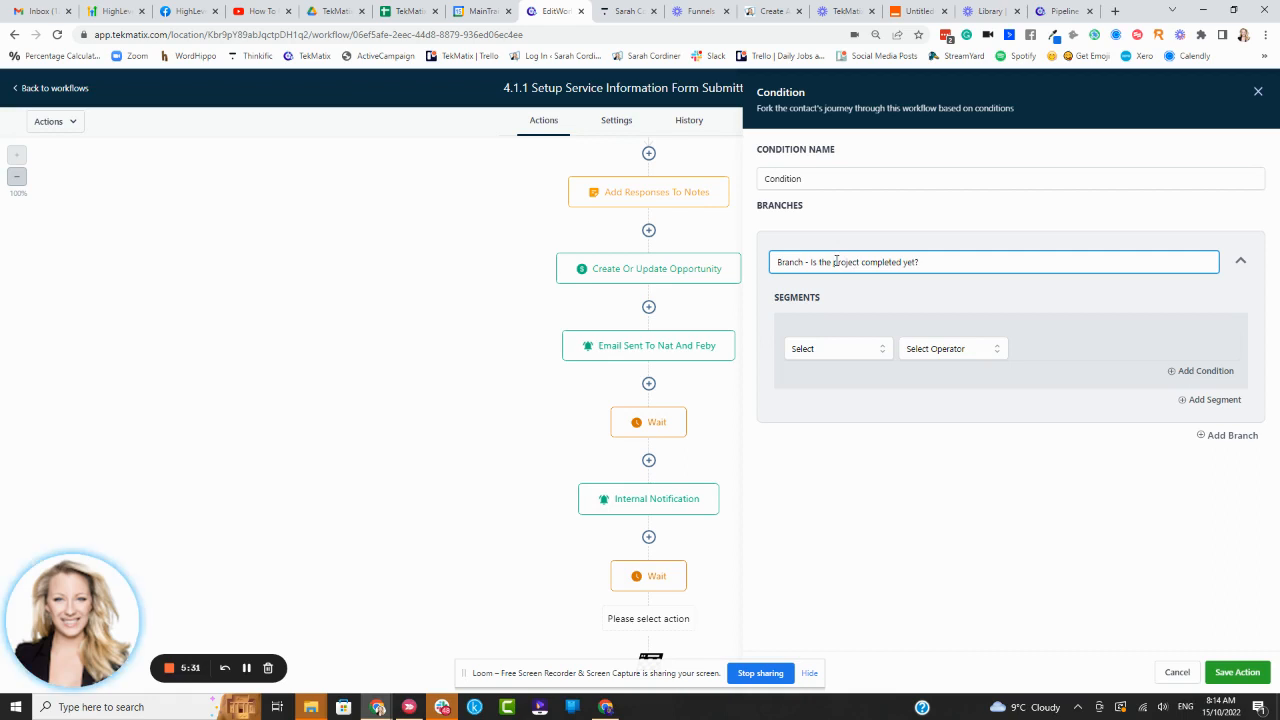
{"action": "type", "text": "set-up"}
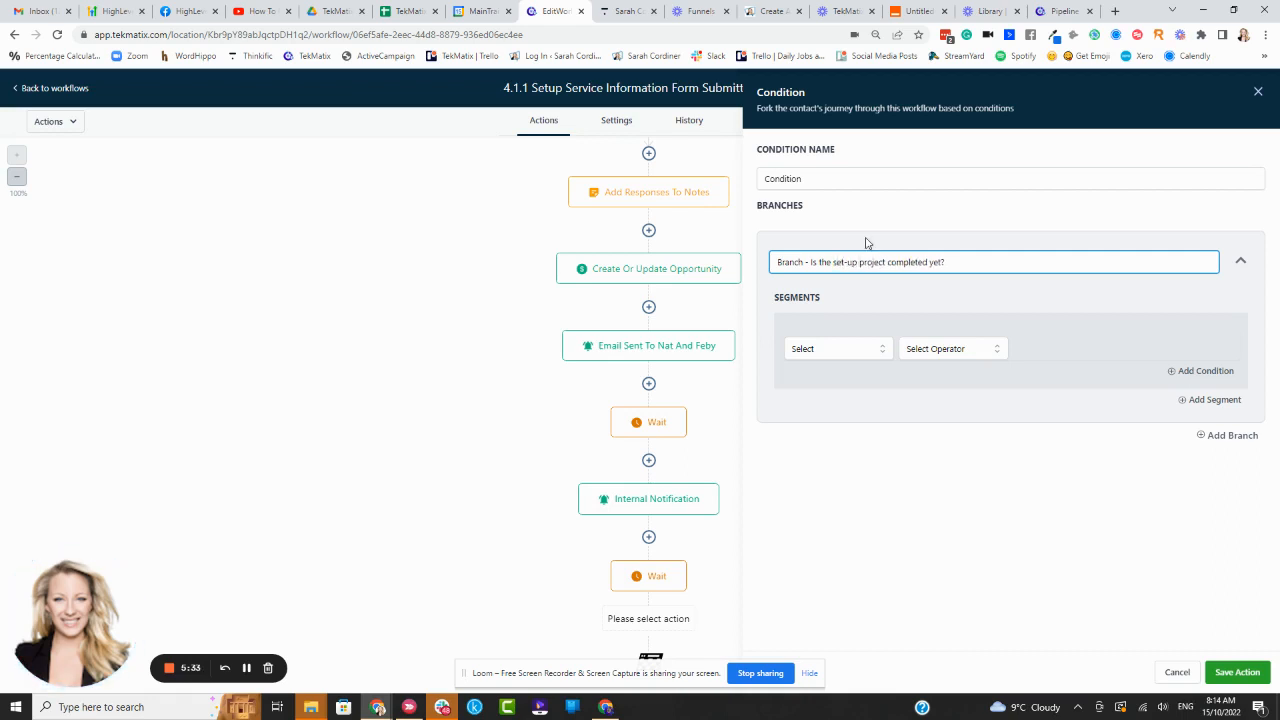
{"action": "left_click", "coordinate": [866, 243]}
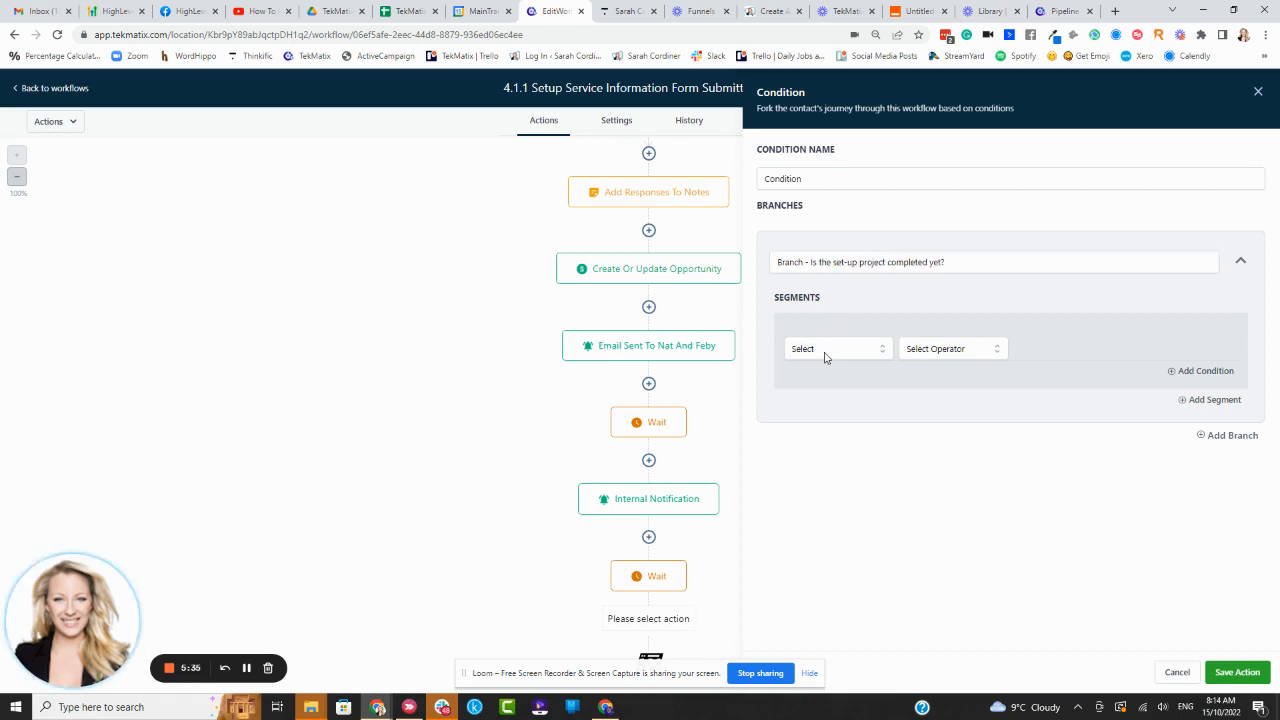
Look through the field choices for the branch's segment and try to save the condition without one selected
{"action": "left_click", "coordinate": [825, 352]}
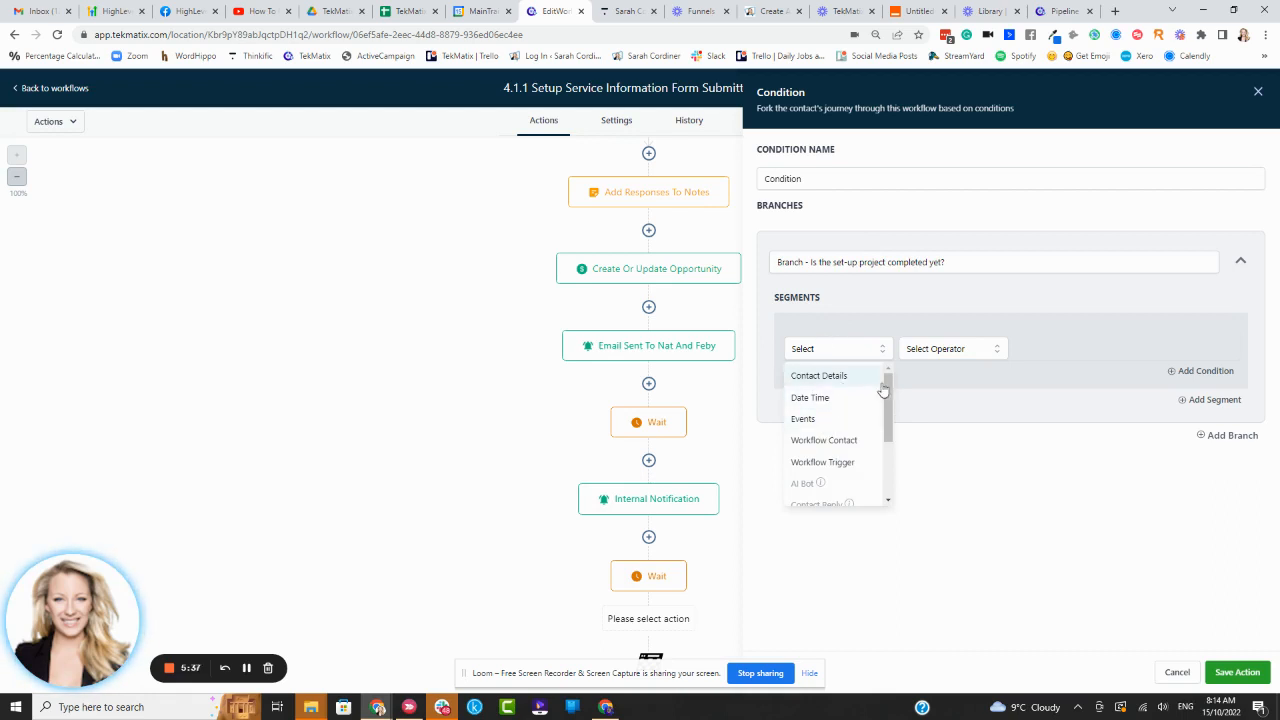
{"action": "scroll", "coordinate": [884, 455], "scroll_direction": "down", "scroll_amount": 1}
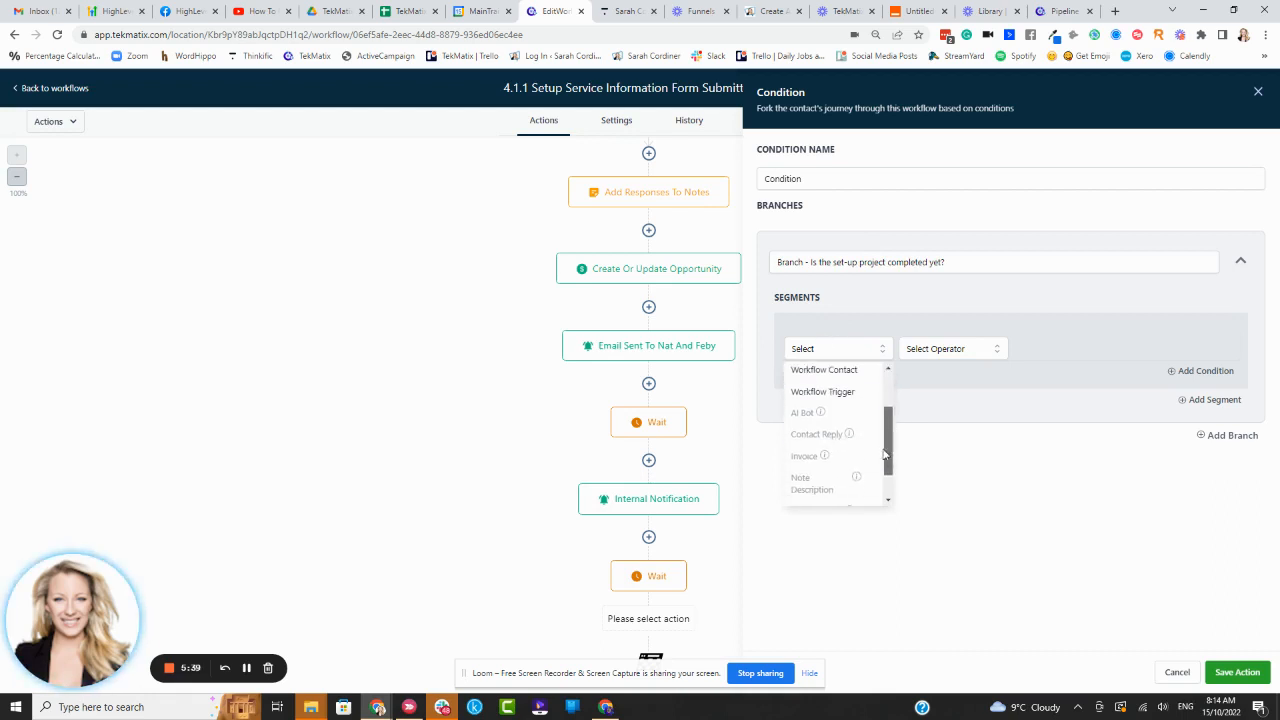
{"action": "left_click_drag", "start_coordinate": [884, 455], "coordinate": [880, 357]}
{"action": "left_click", "coordinate": [870, 313]}
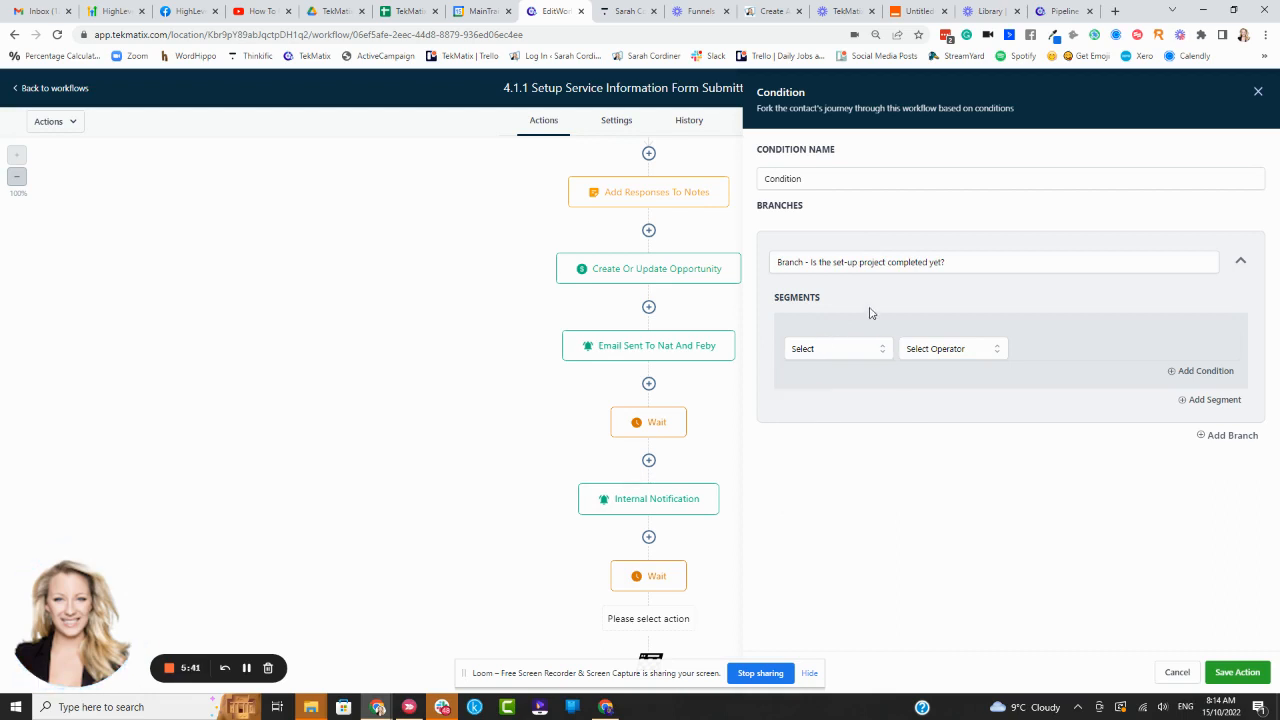
{"action": "left_click", "coordinate": [1229, 669]}
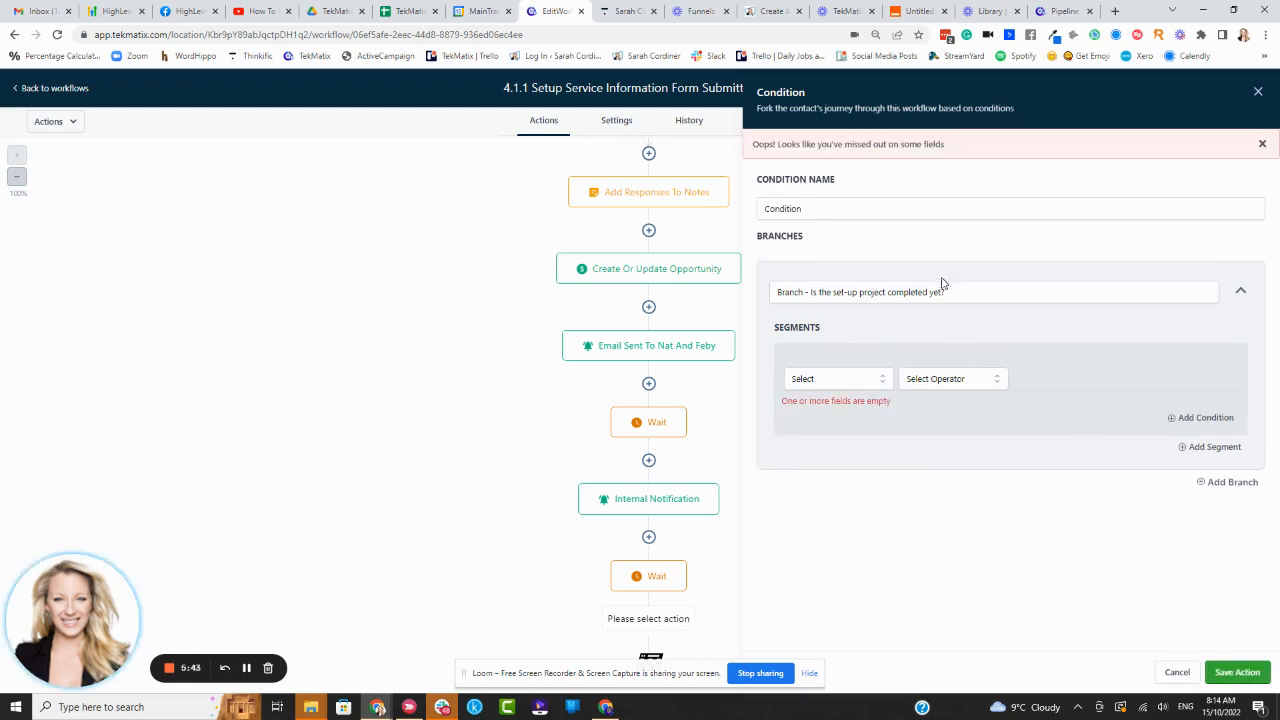
{"action": "left_click", "coordinate": [843, 378]}
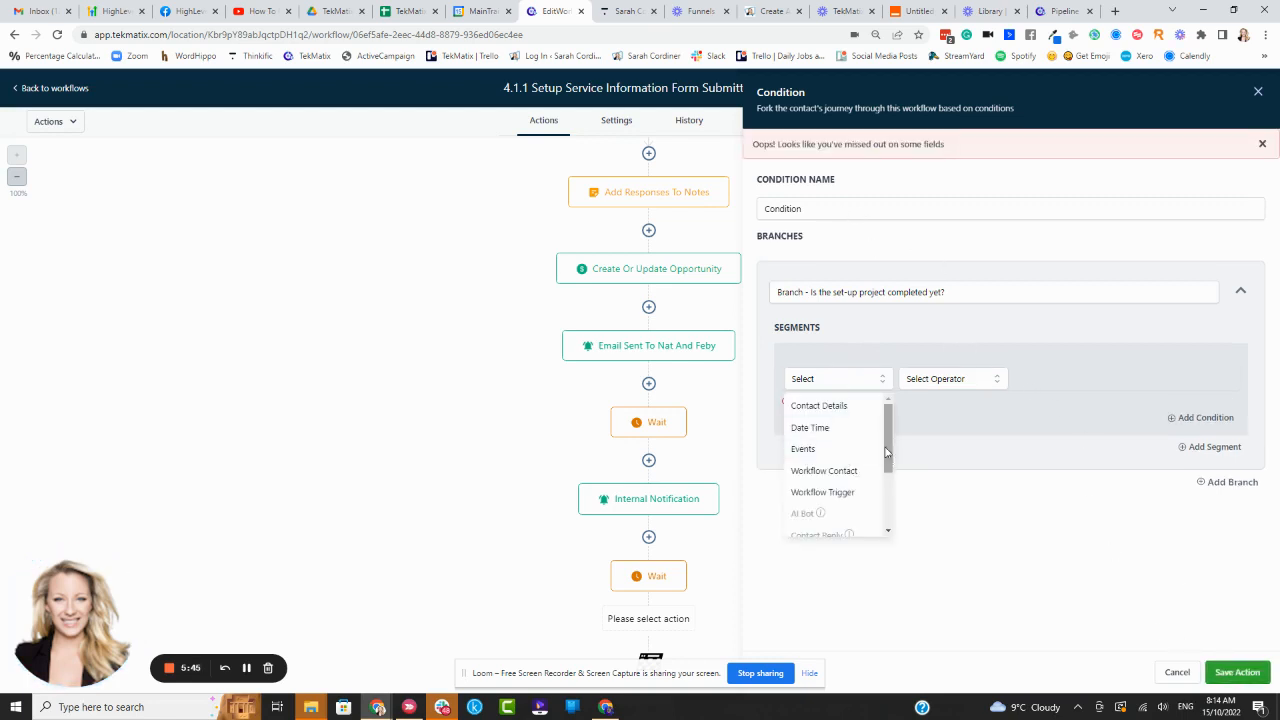
{"action": "left_click_drag", "start_coordinate": [885, 453], "coordinate": [889, 511]}
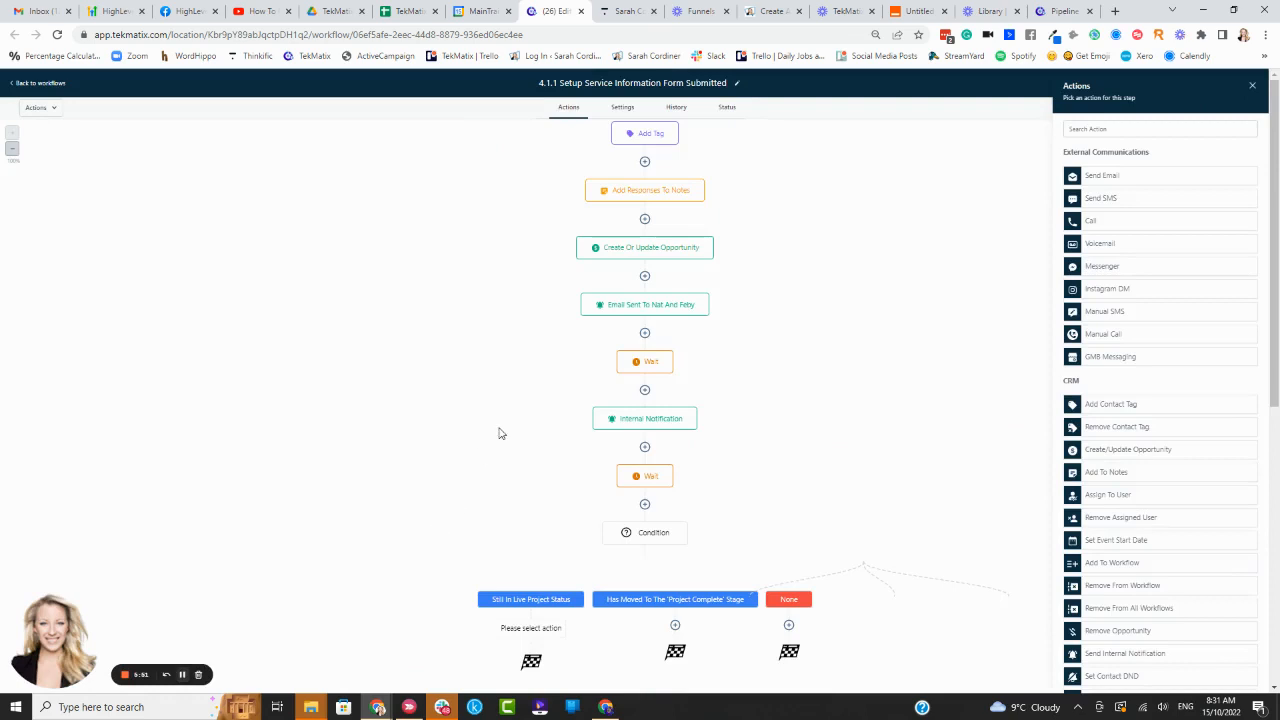
Review the workflow from its triggers to the condition's branches, and open the Condition to examine the rules of its two named branches
{"action": "scroll", "coordinate": [840, 406], "scroll_direction": "up", "scroll_amount": 2}
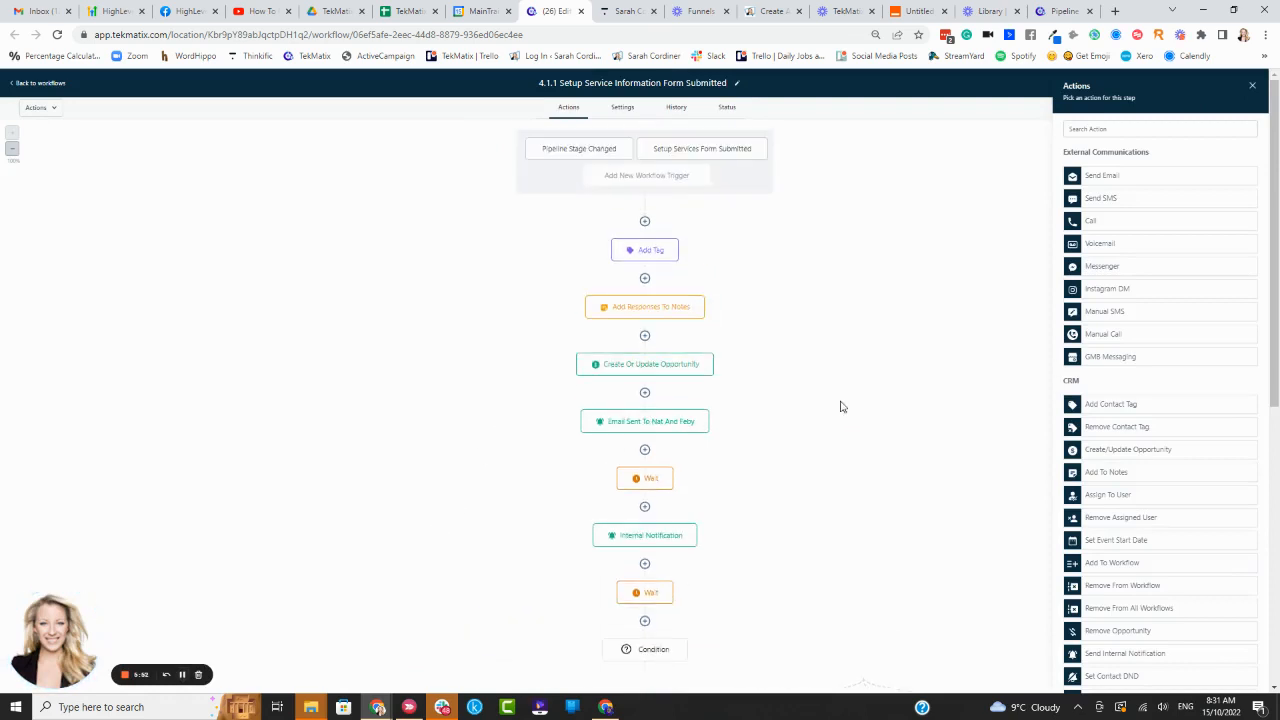
{"action": "scroll", "coordinate": [840, 406], "scroll_direction": "down", "scroll_amount": 2}
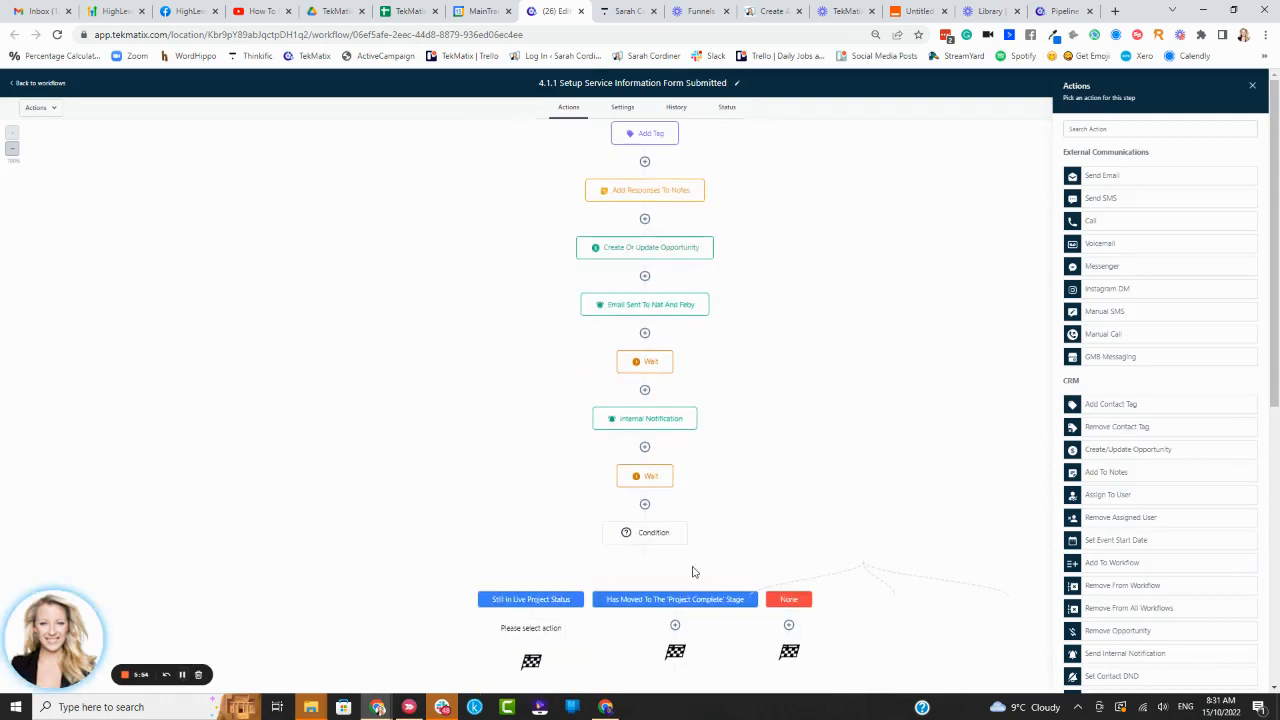
{"action": "scroll", "coordinate": [770, 330], "scroll_direction": "up", "scroll_amount": 2}
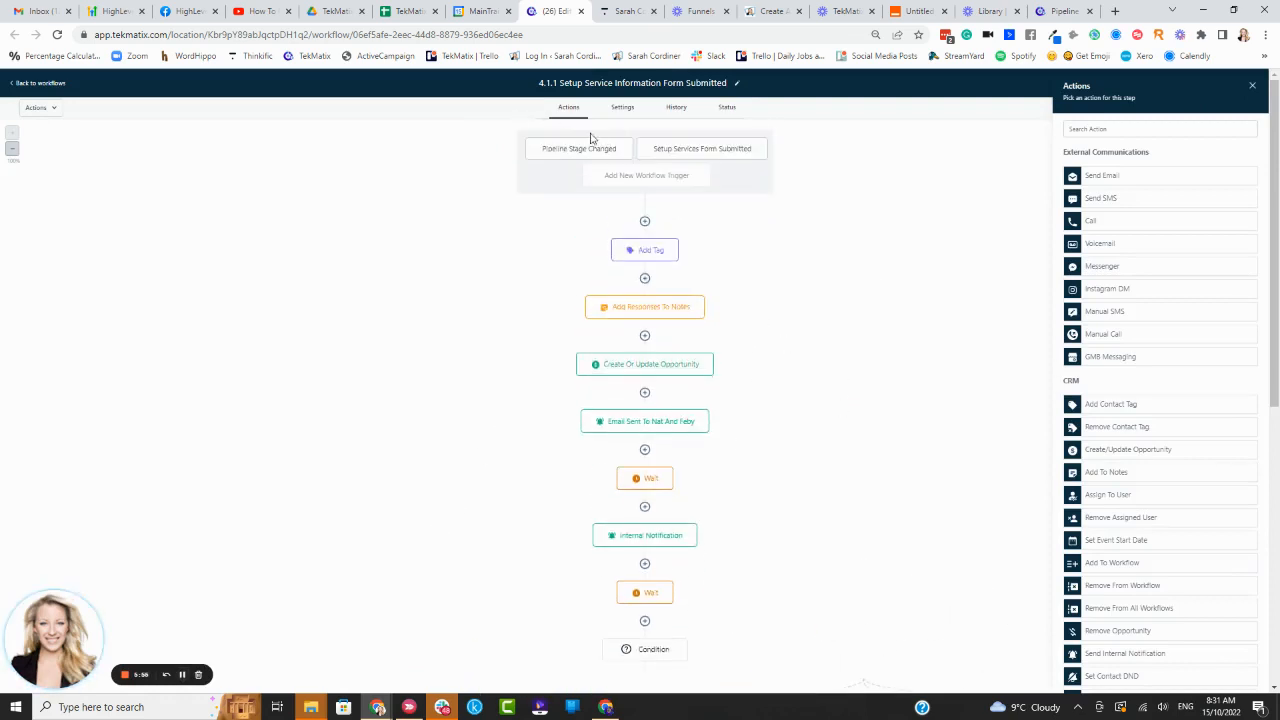
{"action": "scroll", "coordinate": [600, 150], "scroll_direction": "down", "scroll_amount": 2}
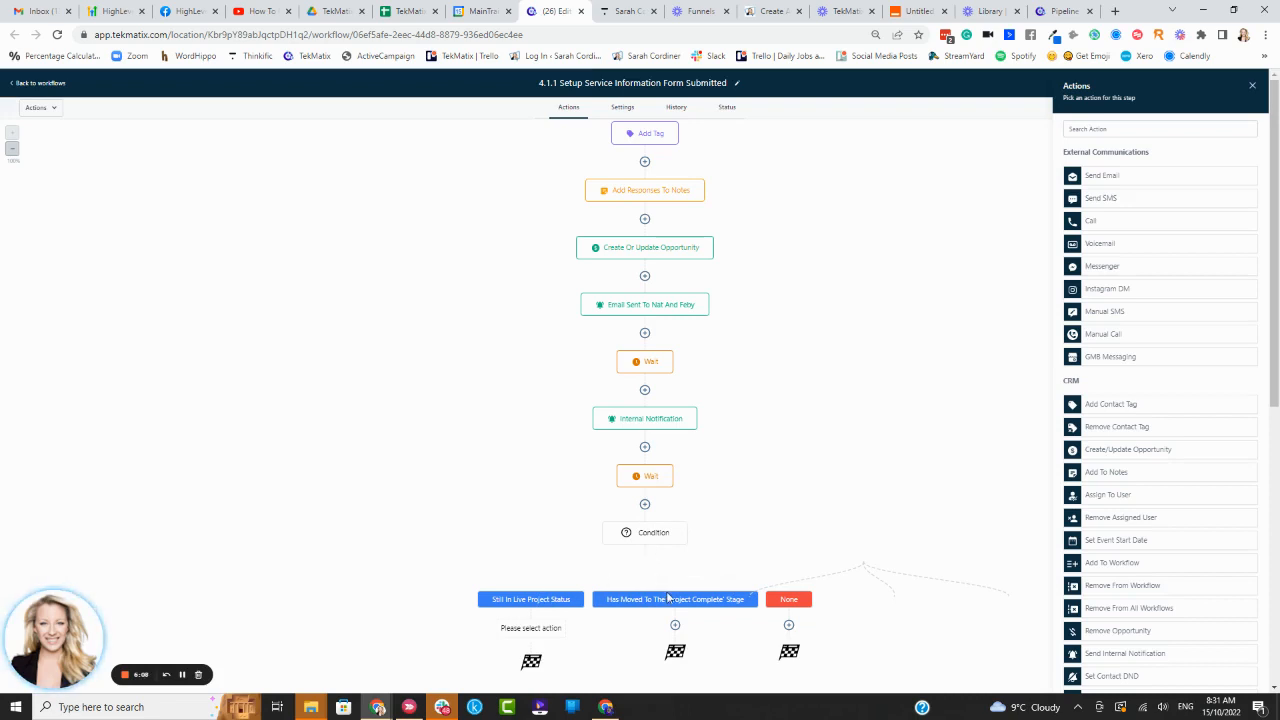
{"action": "scroll", "coordinate": [1103, 377], "scroll_direction": "down", "scroll_amount": 5}
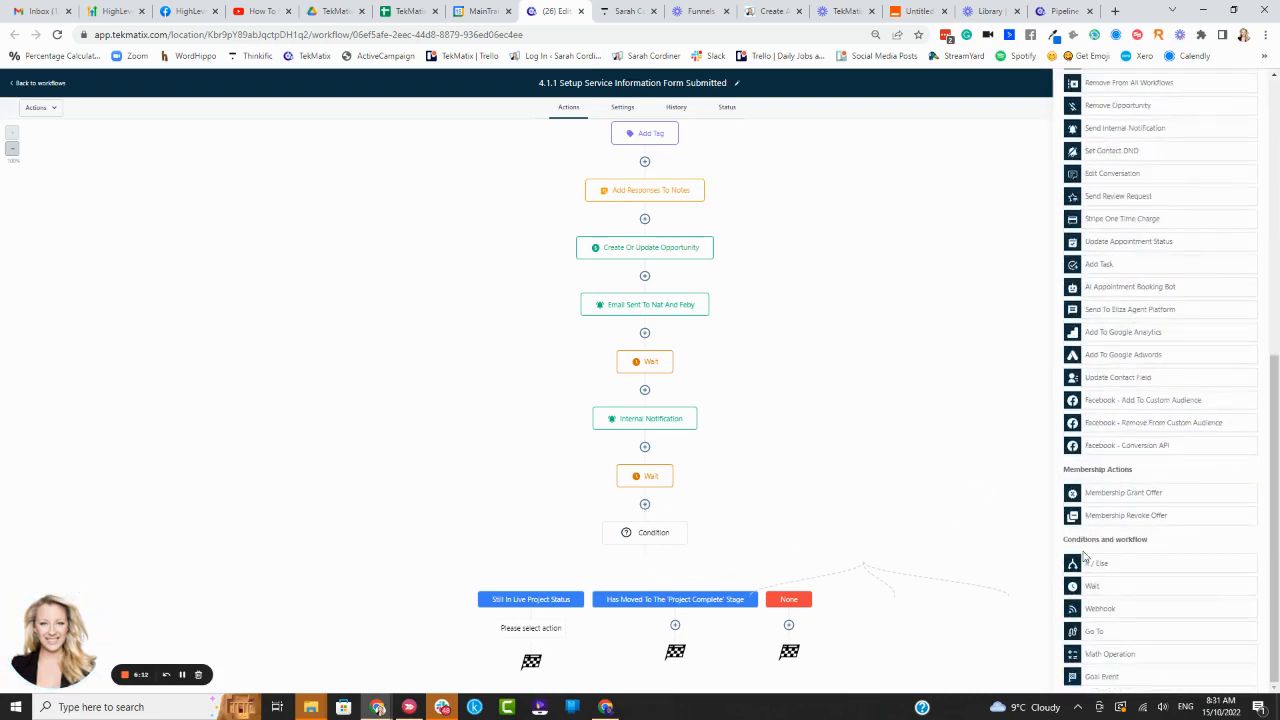
{"action": "left_click", "coordinate": [653, 540]}
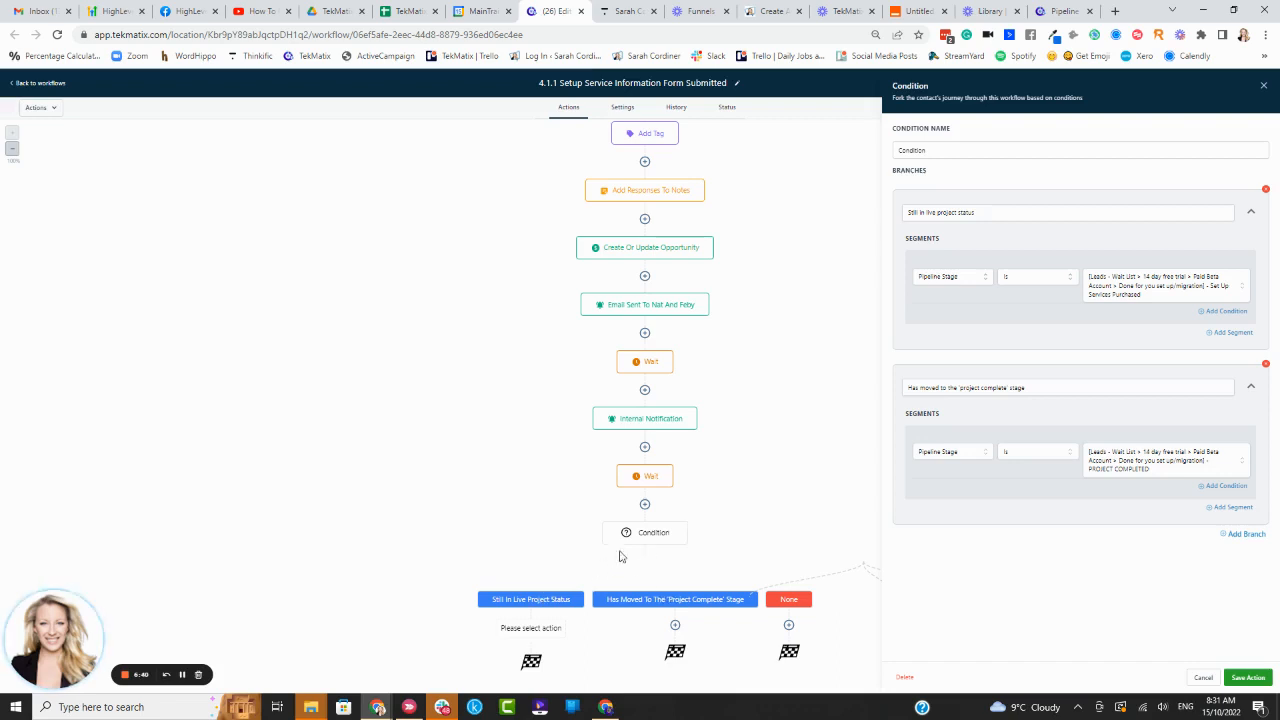
{"action": "left_click", "coordinate": [1036, 390]}
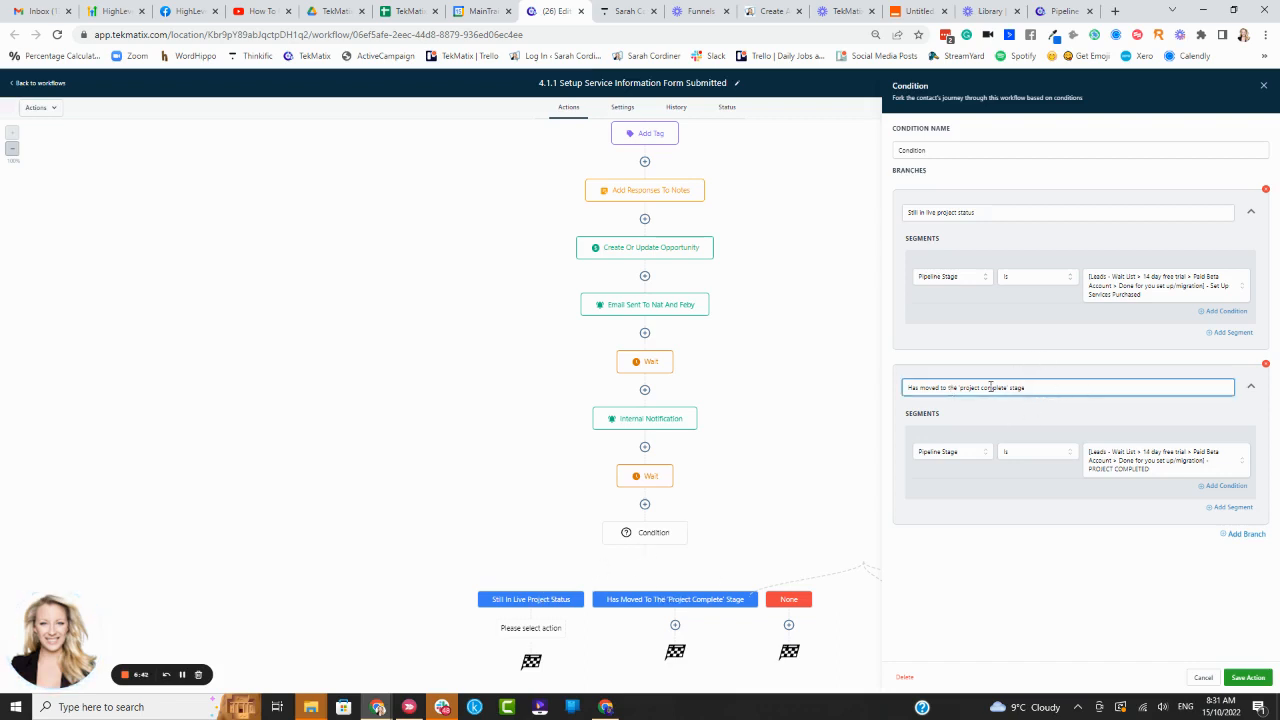
Save the condition with its two pipeline-stage branches, and check the reminder message in the Internal Notification above it
{"action": "left_click", "coordinate": [992, 211]}
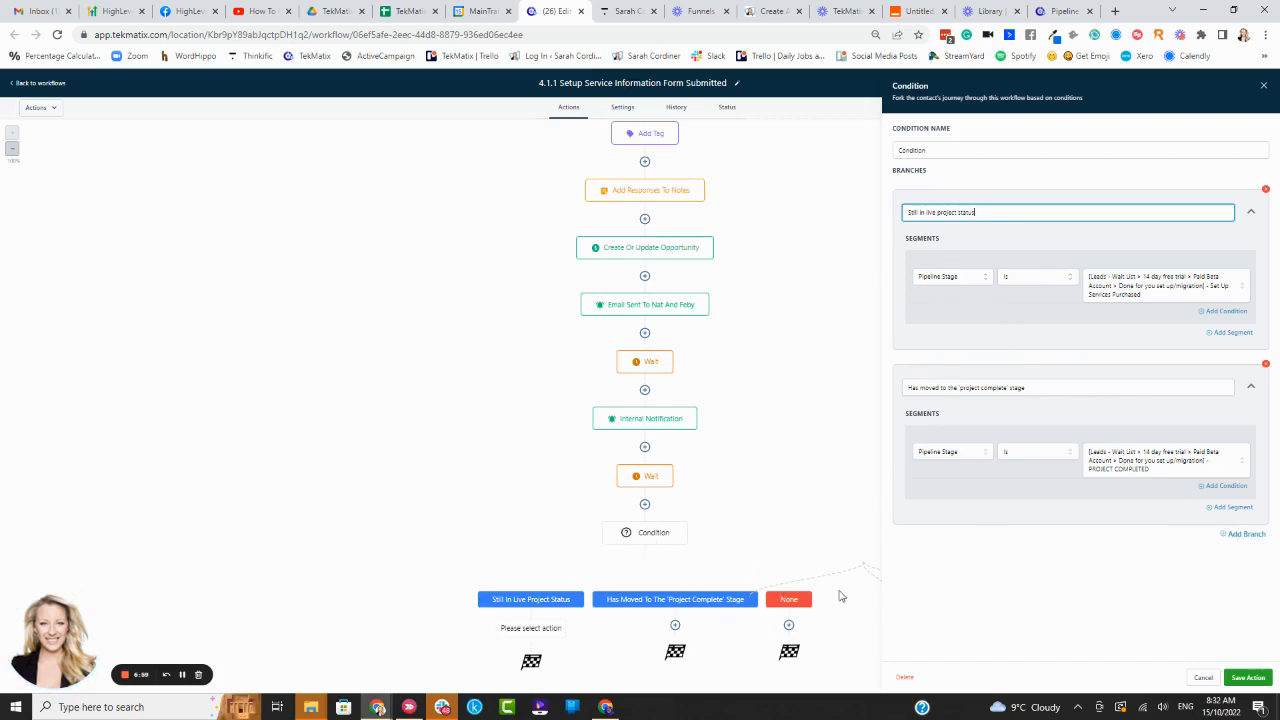
{"action": "left_click", "coordinate": [1248, 677]}
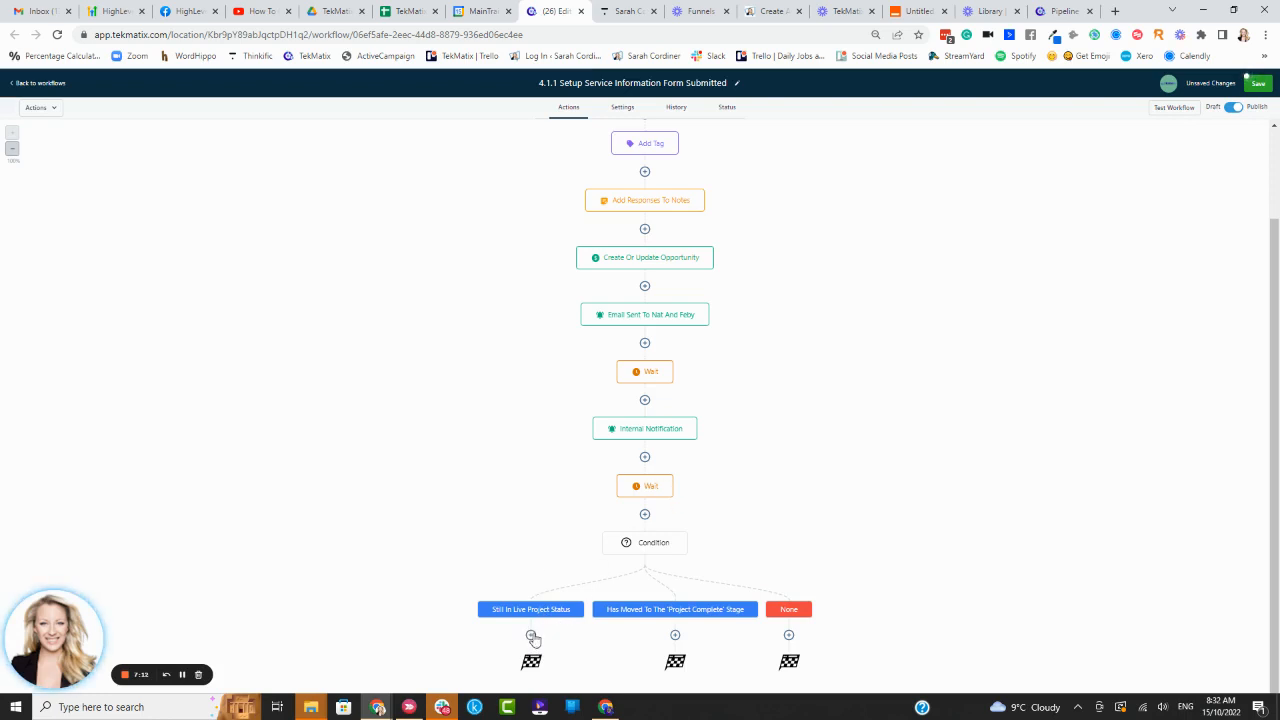
{"action": "left_click", "coordinate": [649, 429]}
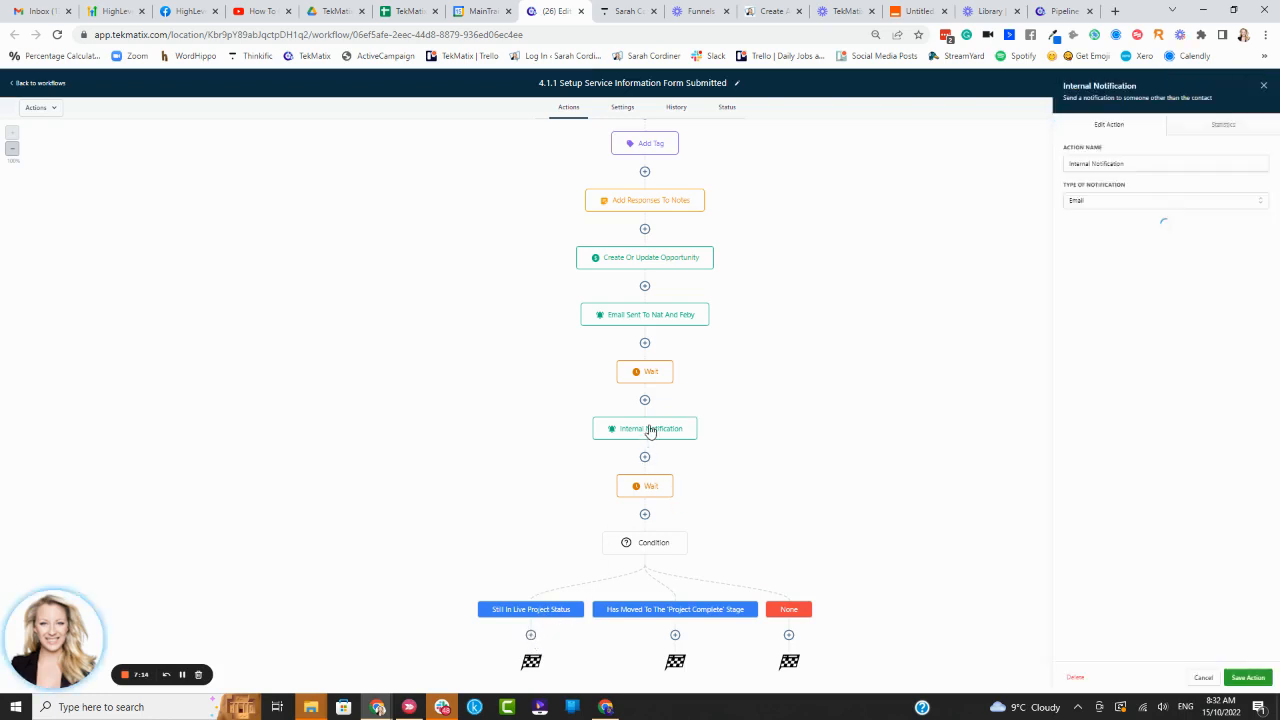
{"action": "scroll", "coordinate": [1151, 508], "scroll_direction": "down", "scroll_amount": 5}
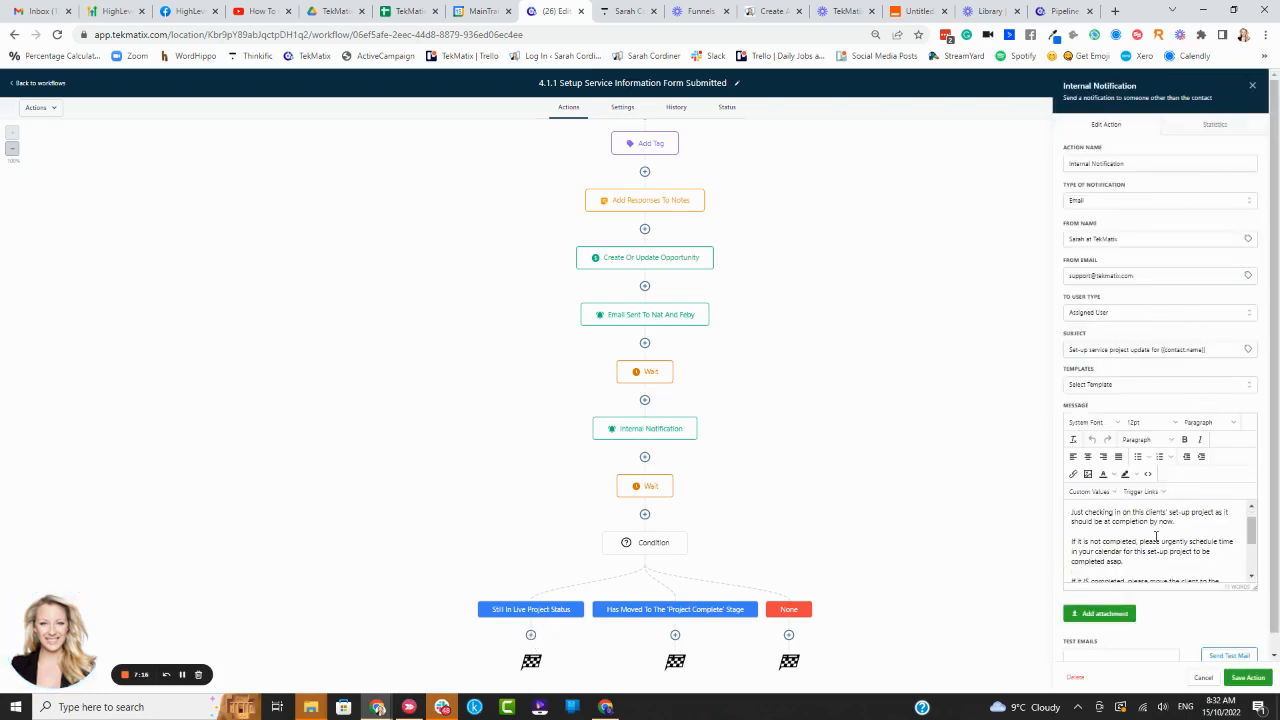
{"action": "scroll", "coordinate": [1151, 525], "scroll_direction": "down", "scroll_amount": 1}
{"action": "scroll", "coordinate": [1151, 523], "scroll_direction": "up", "scroll_amount": 5}
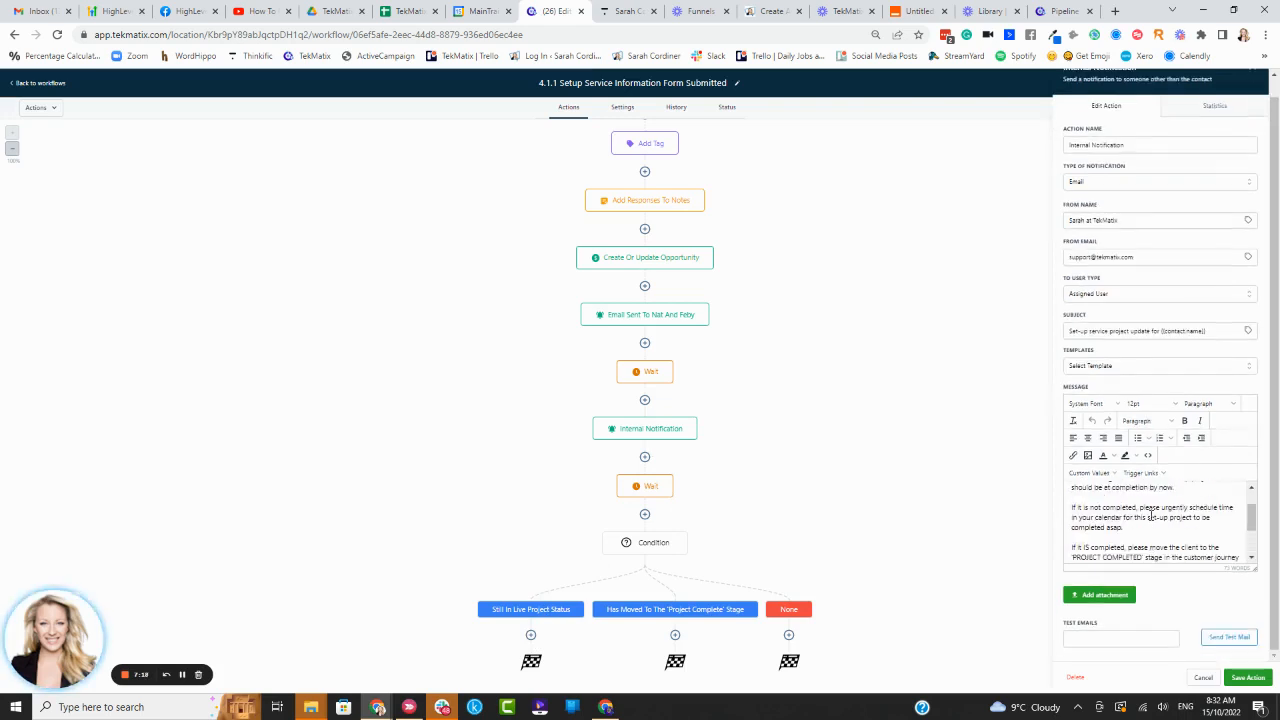
Add a Go To action named "Go Back To Reminder To Staff" under the "Still in live project status" branch
{"action": "left_click", "coordinate": [531, 635]}
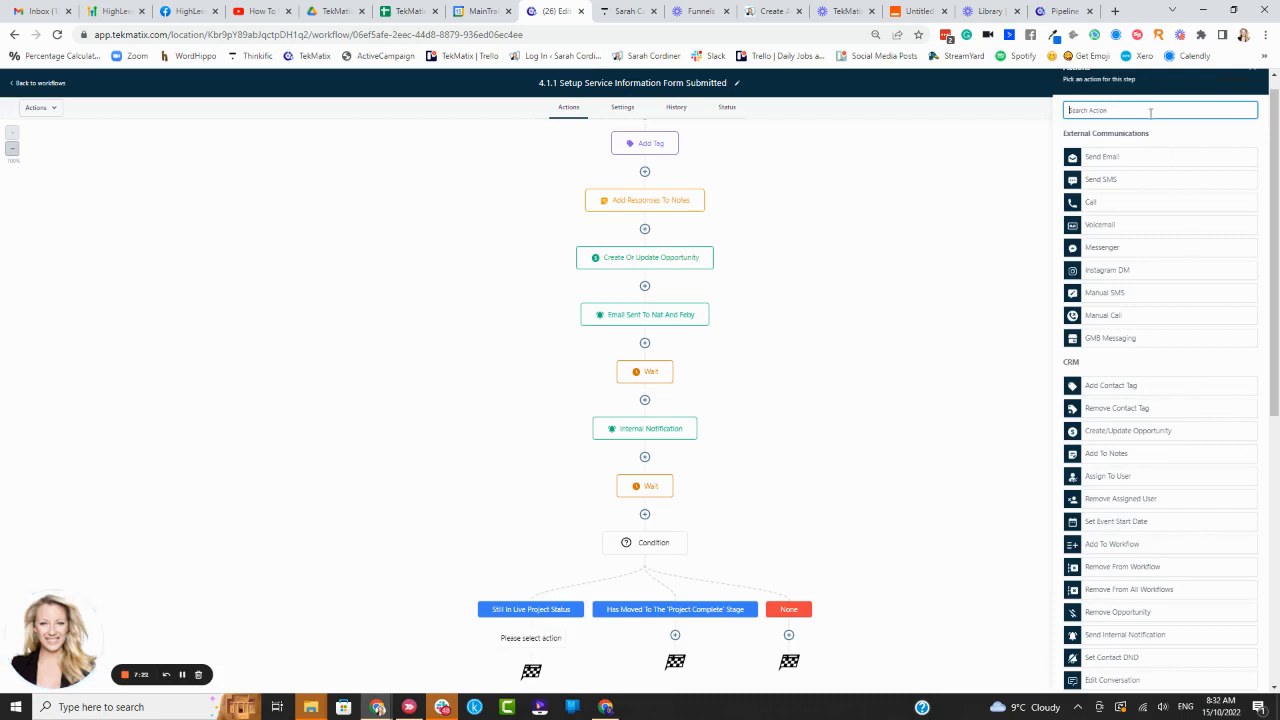
{"action": "type", "text": "go"}
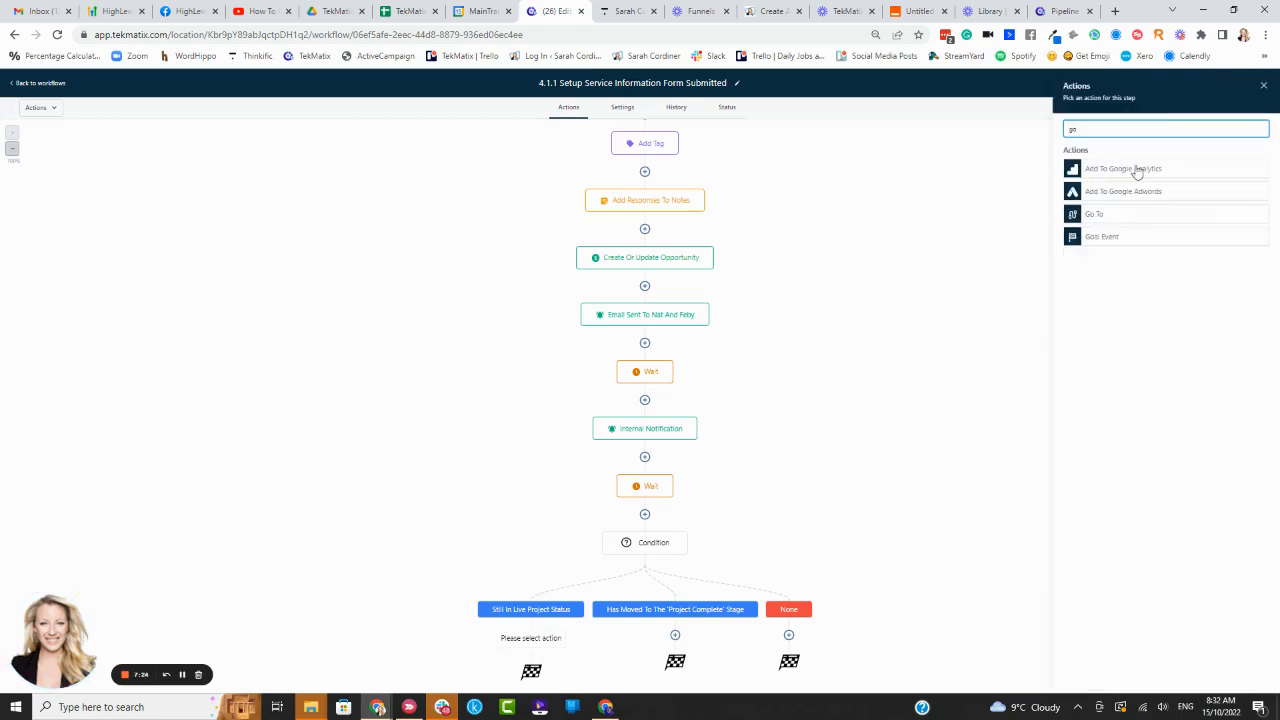
{"action": "left_click", "coordinate": [1097, 215]}
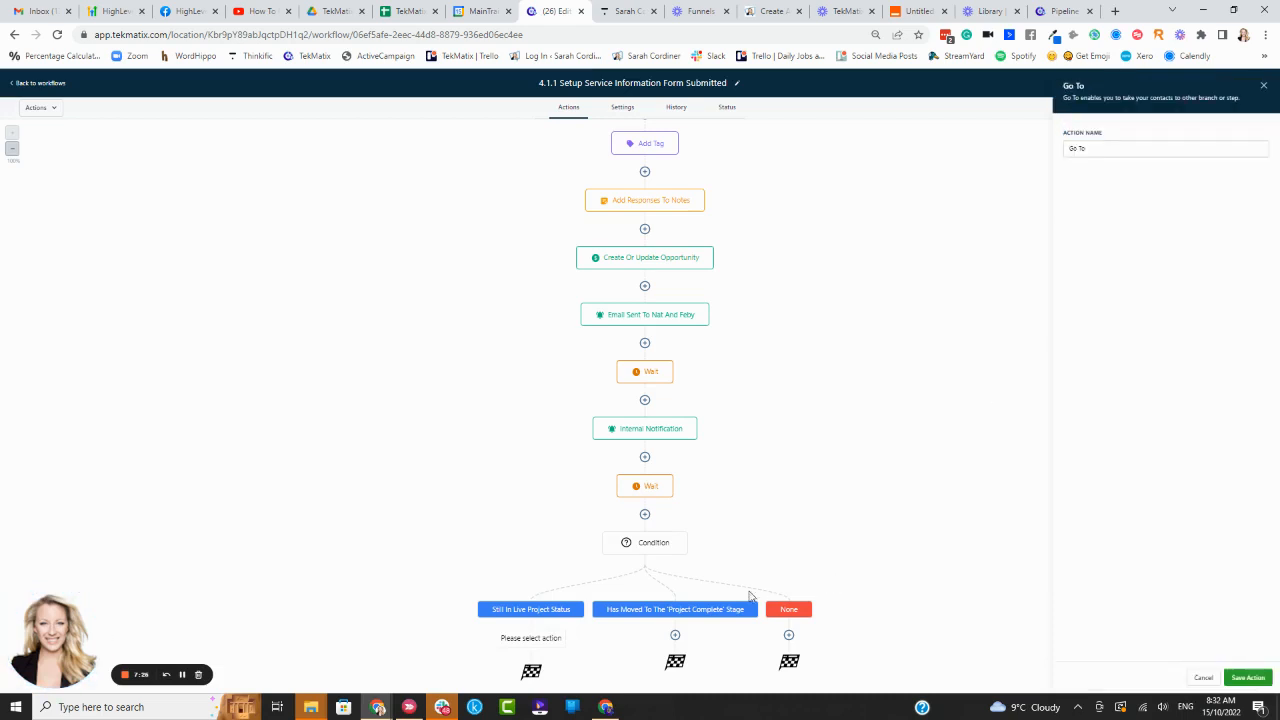
{"action": "left_click", "coordinate": [1114, 148]}
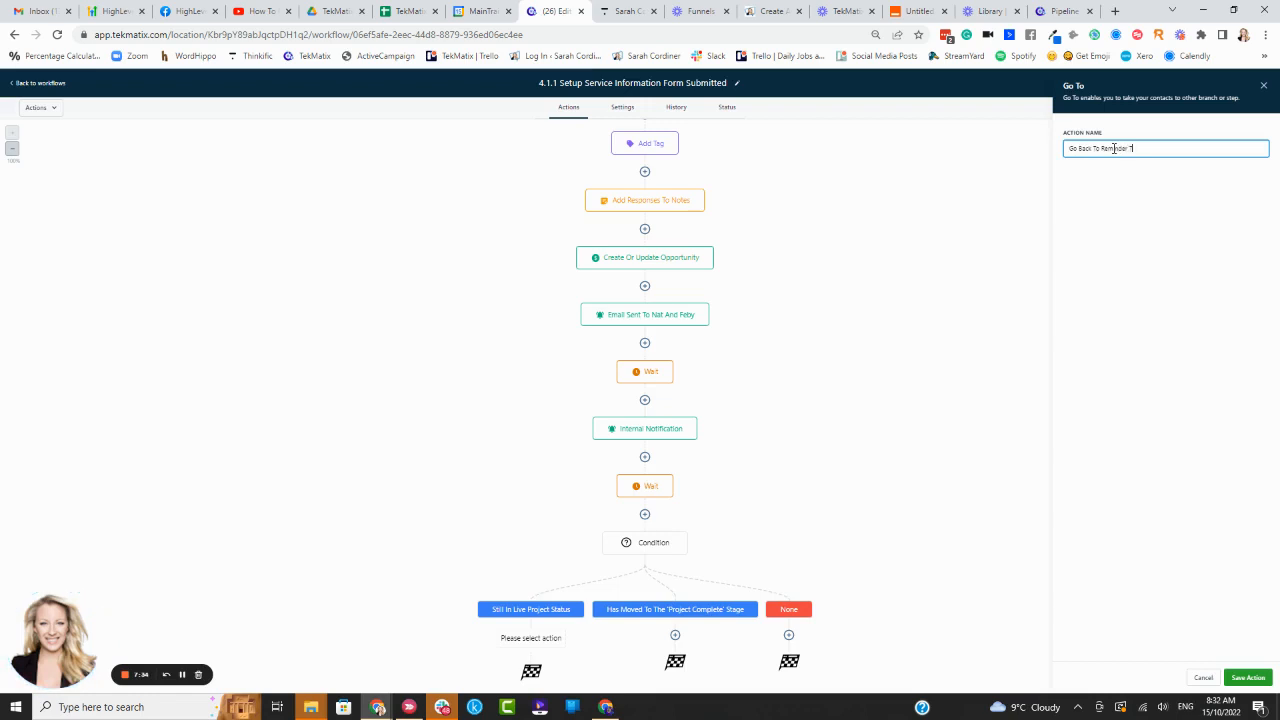
{"action": "type", "text": "ff"}
{"action": "left_click", "coordinate": [1247, 677]}
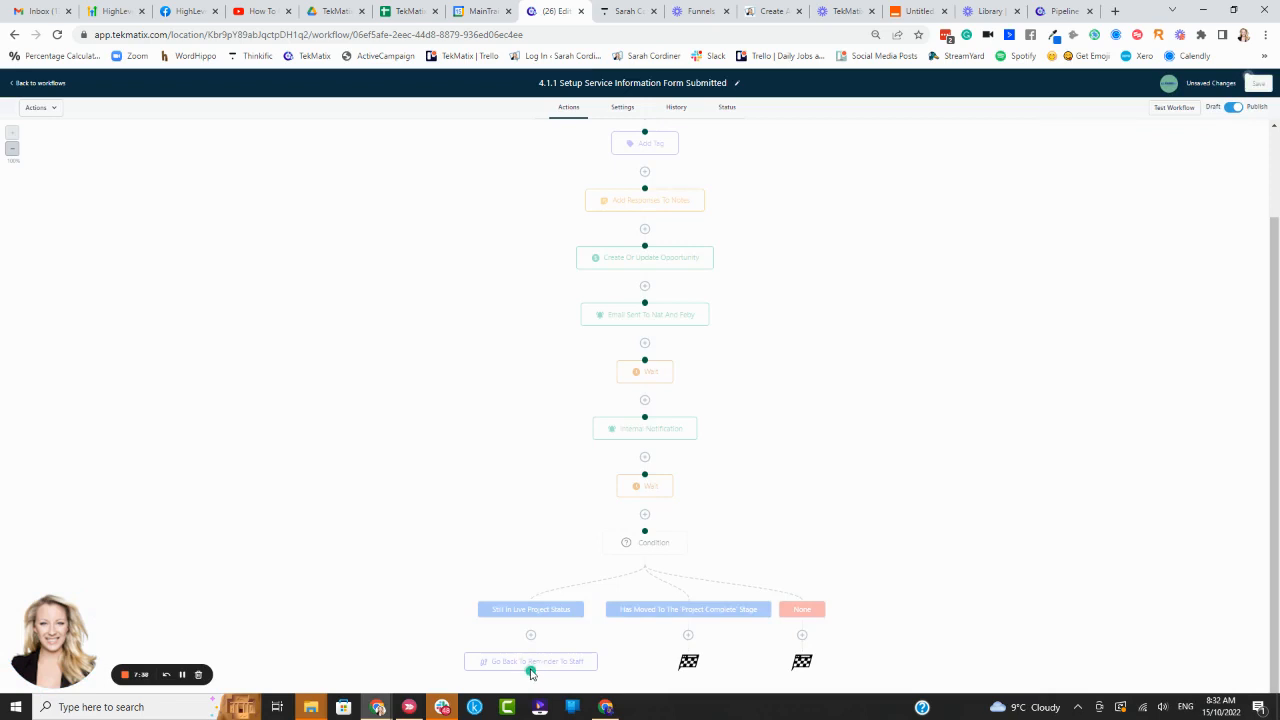
Link the Go To action back to the Internal Notification above the condition, and check the following Wait action's delay
{"action": "mouse_move", "coordinate": [531, 672]}
{"action": "left_mouse_down"}
{"action": "mouse_move", "coordinate": [483, 669]}
{"action": "mouse_move", "coordinate": [451, 606]}
{"action": "mouse_move", "coordinate": [494, 471]}
{"action": "mouse_move", "coordinate": [629, 399]}
{"action": "mouse_move", "coordinate": [645, 406]}
{"action": "left_mouse_up"}
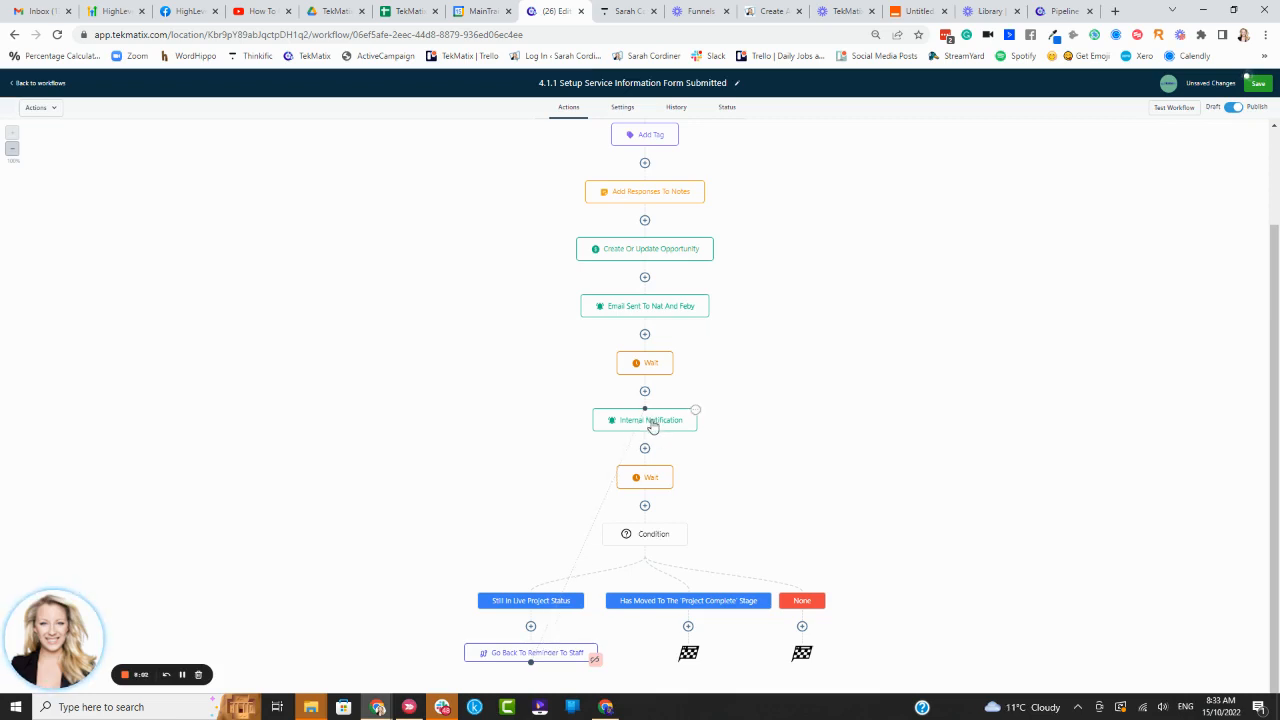
{"action": "left_click", "coordinate": [646, 478]}
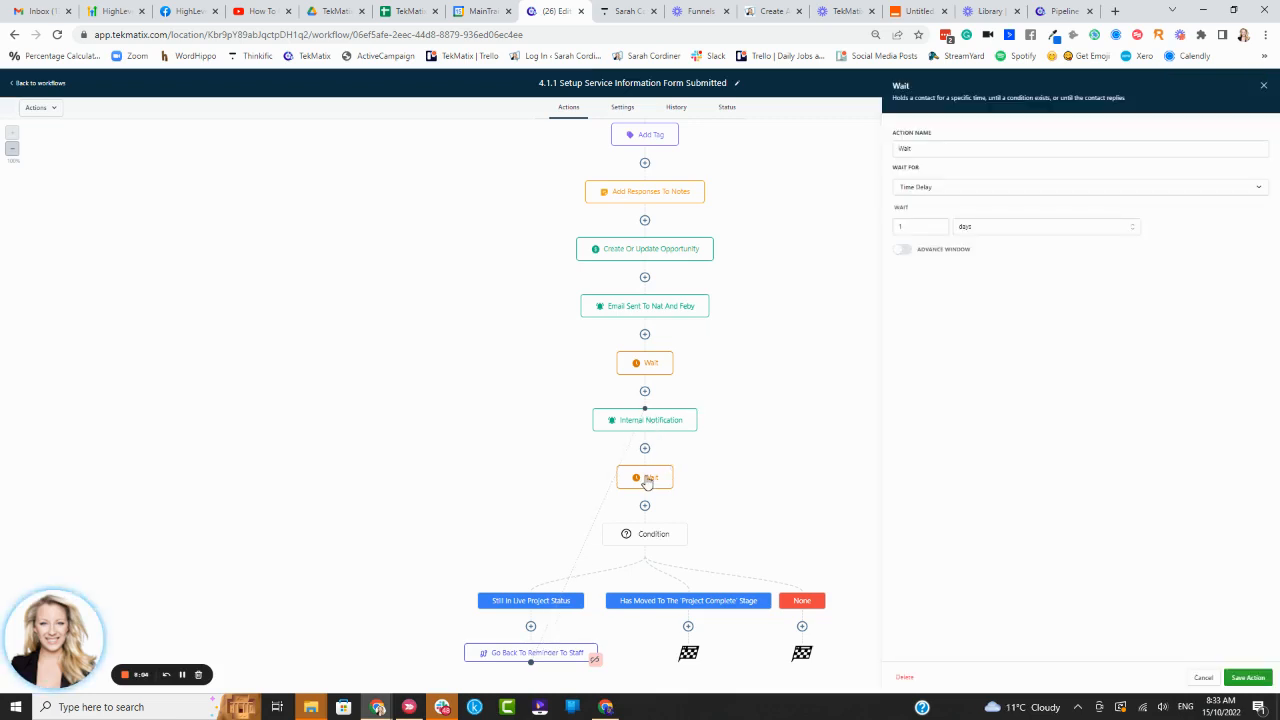
{"action": "left_click", "coordinate": [1250, 677]}
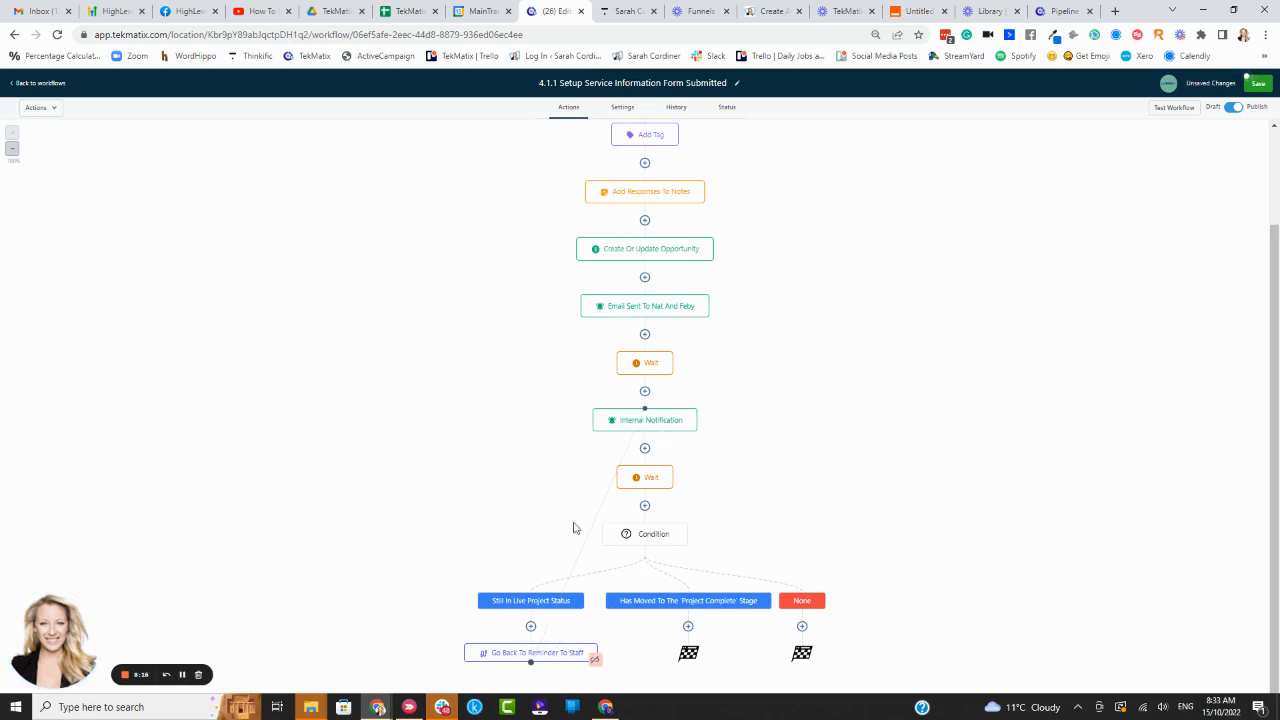
Add an email Internal Notification to the project complete branch, filling in the sender name and email, Assigned User recipient, congratulations subject and handover message
{"action": "left_click", "coordinate": [688, 627]}
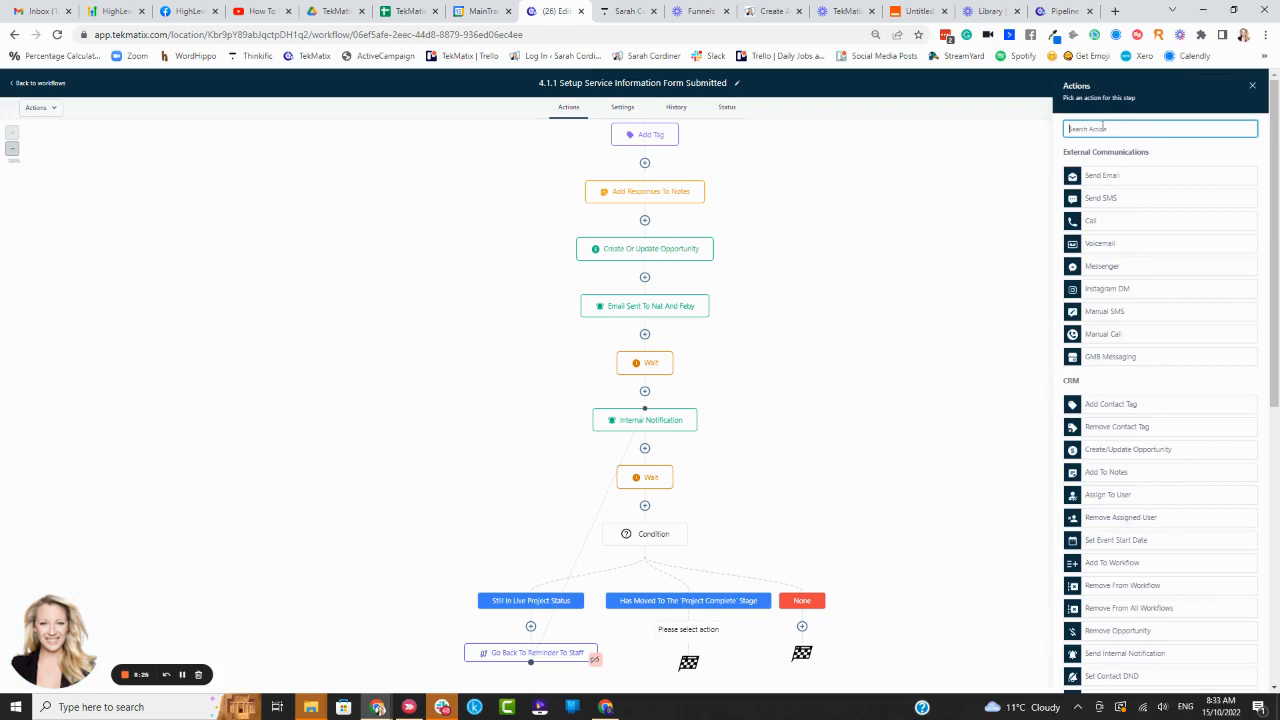
{"action": "type", "text": "not"}
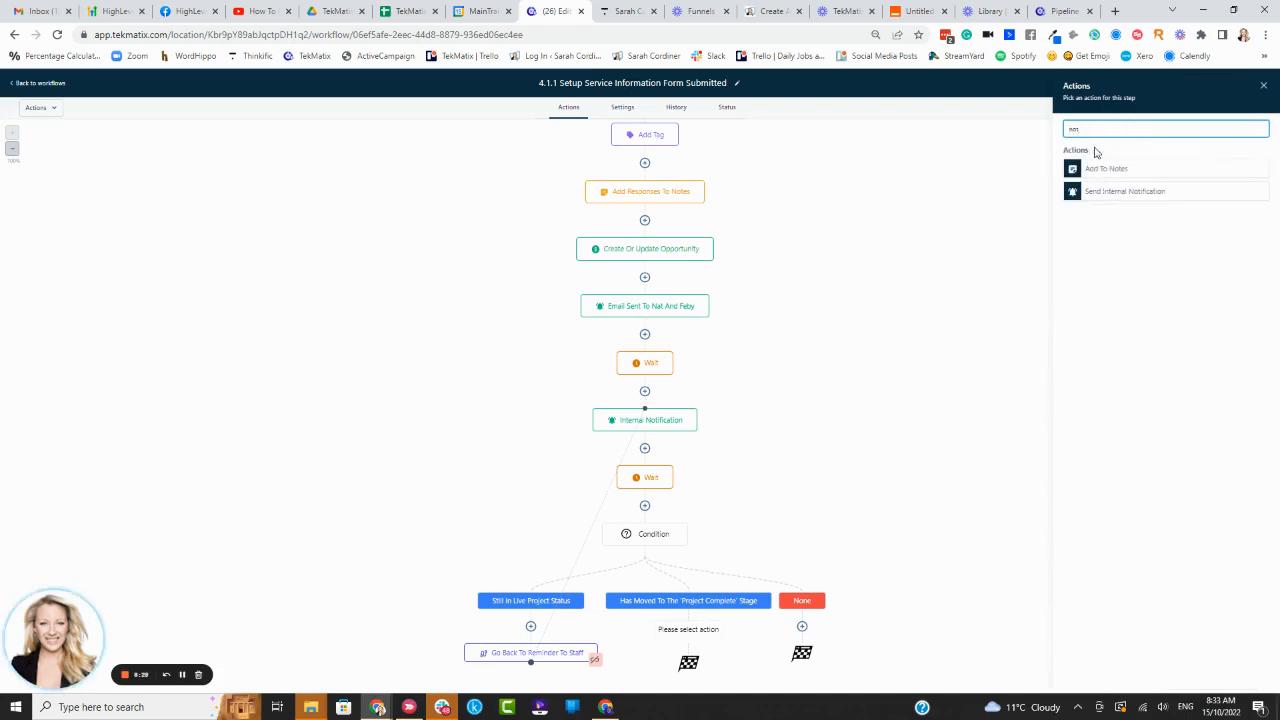
{"action": "left_click", "coordinate": [1122, 190]}
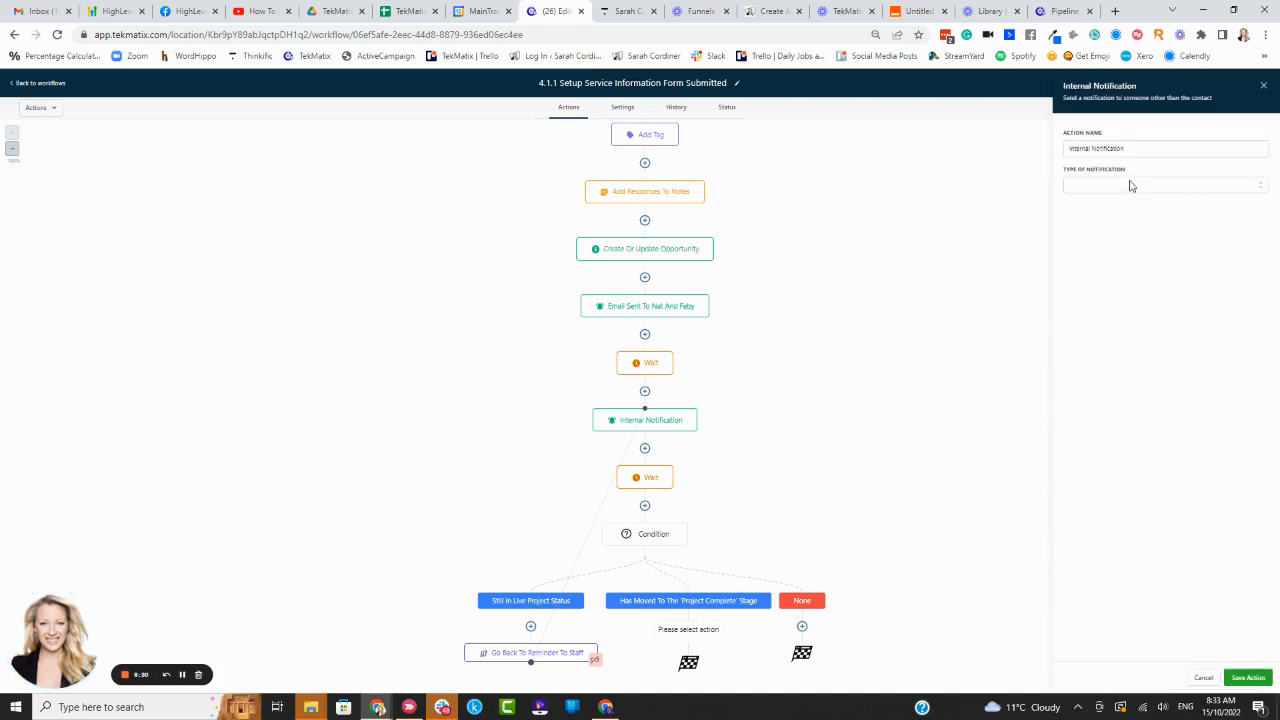
{"action": "left_click", "coordinate": [1130, 186]}
{"action": "left_click", "coordinate": [1088, 212]}
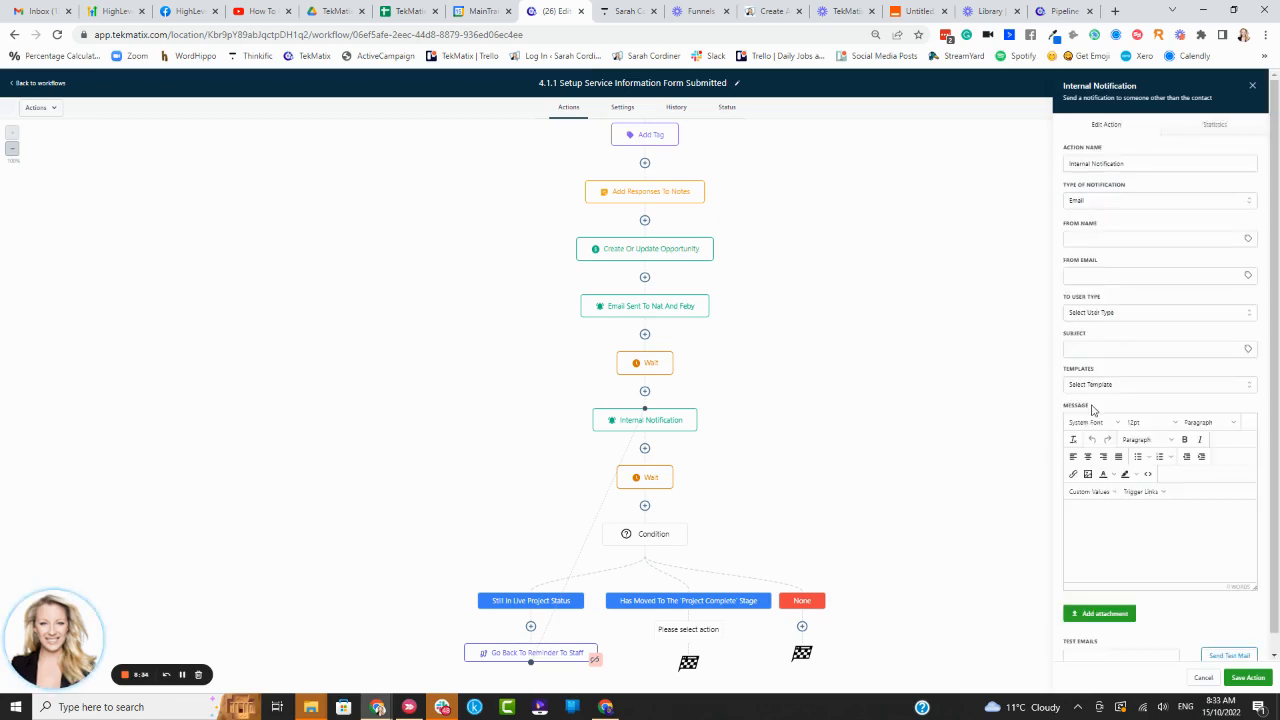
{"action": "left_click", "coordinate": [1104, 240]}
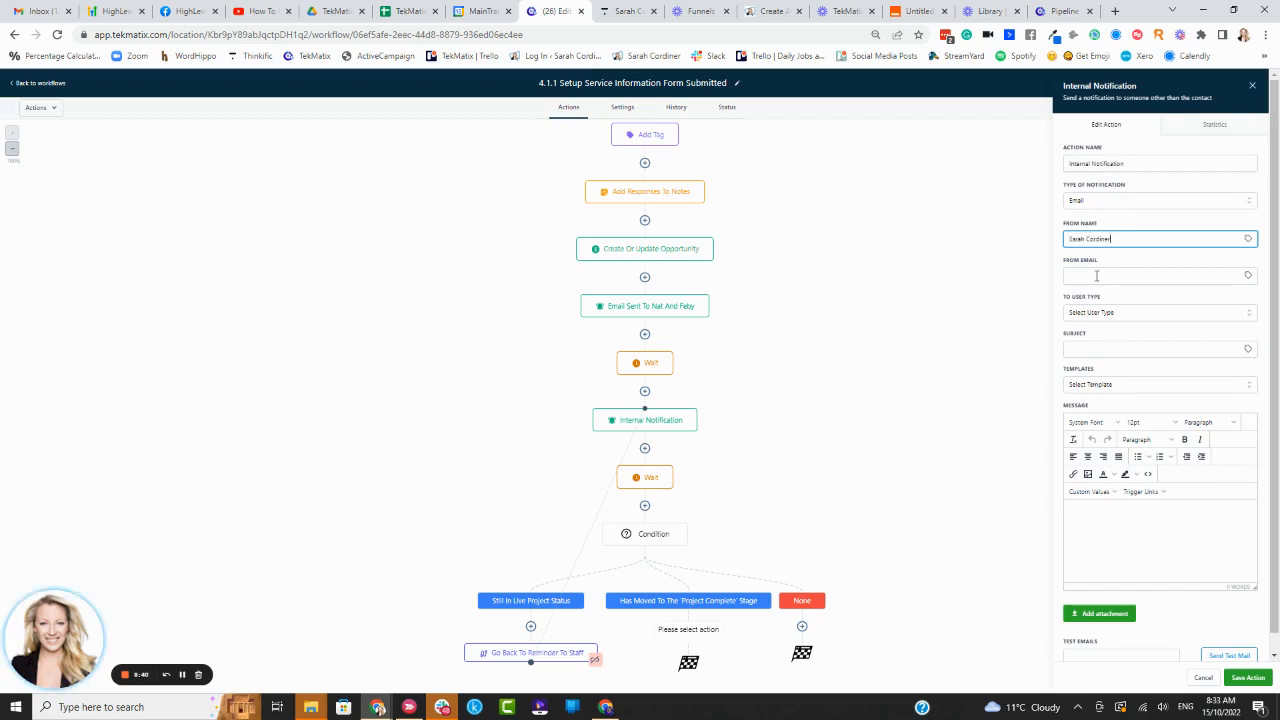
{"action": "left_click", "coordinate": [1096, 276]}
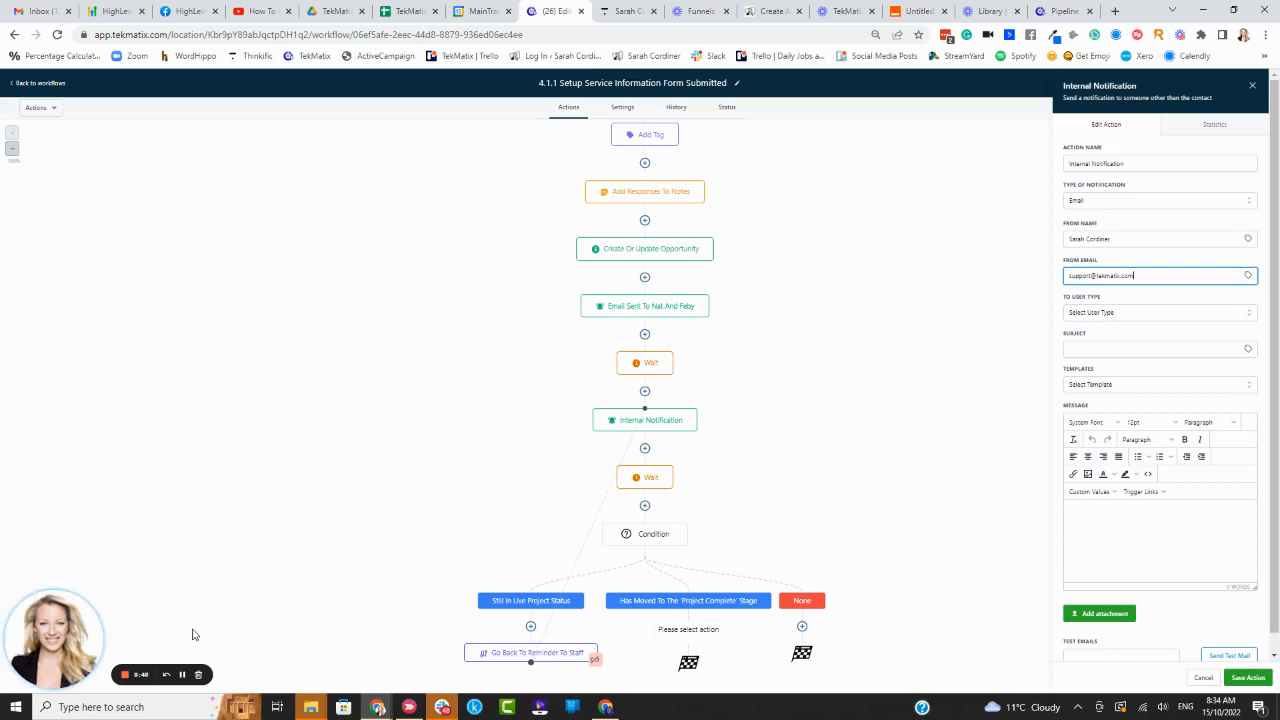
{"action": "left_click", "coordinate": [182, 674]}
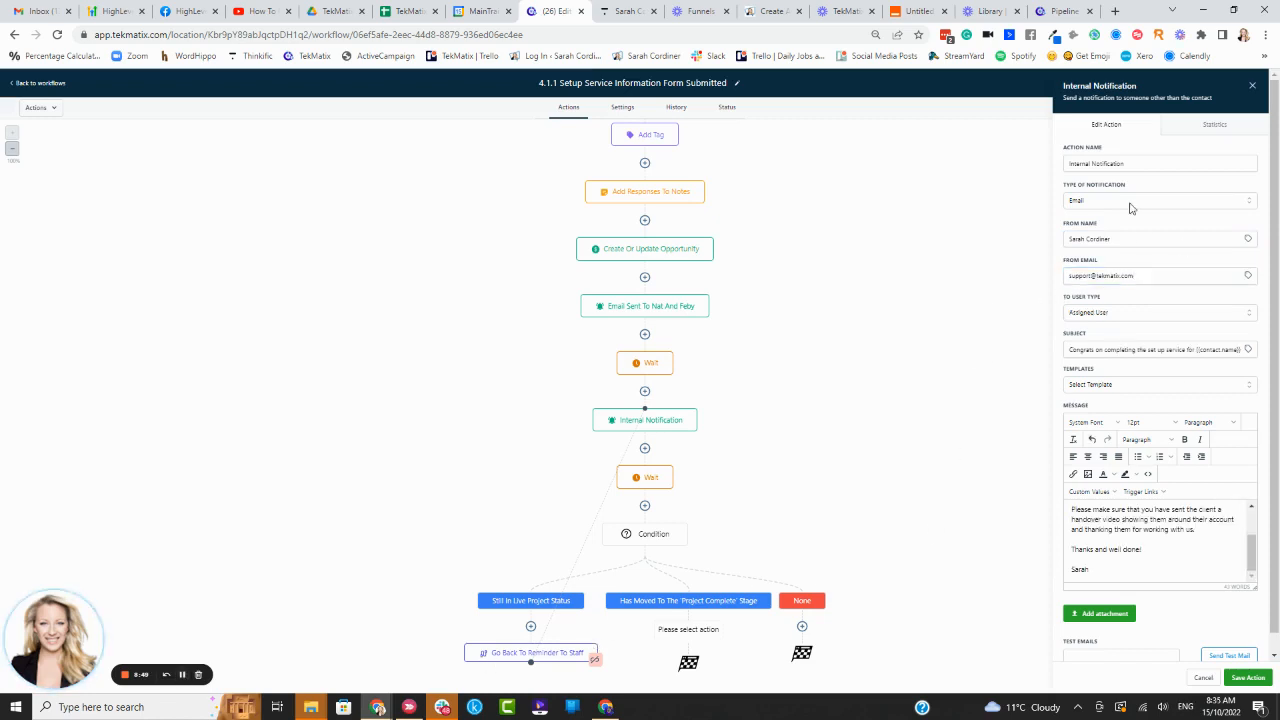
Proofread the congratulations message to the assigned user and save the new Internal Notification
{"action": "scroll", "coordinate": [1140, 260], "scroll_direction": "down", "scroll_amount": 1}
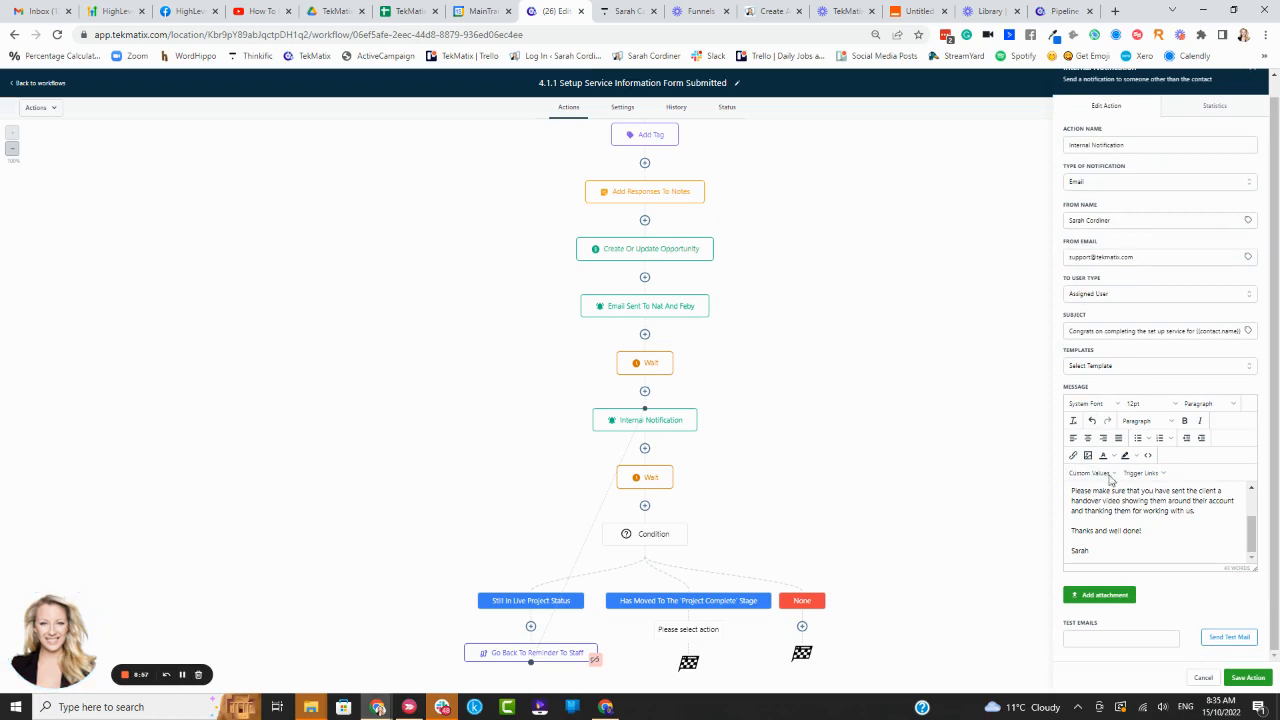
{"action": "scroll", "coordinate": [1150, 515], "scroll_direction": "up", "scroll_amount": 3}
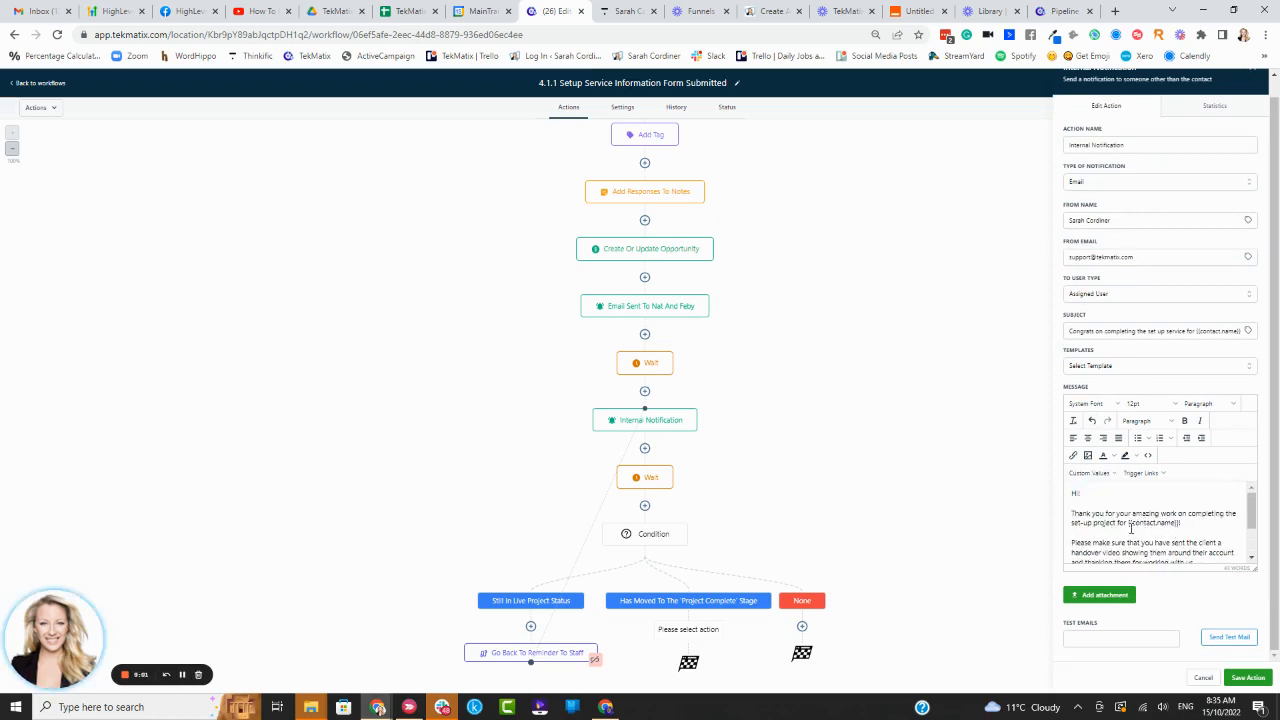
{"action": "scroll", "coordinate": [1195, 521], "scroll_direction": "down", "scroll_amount": 3}
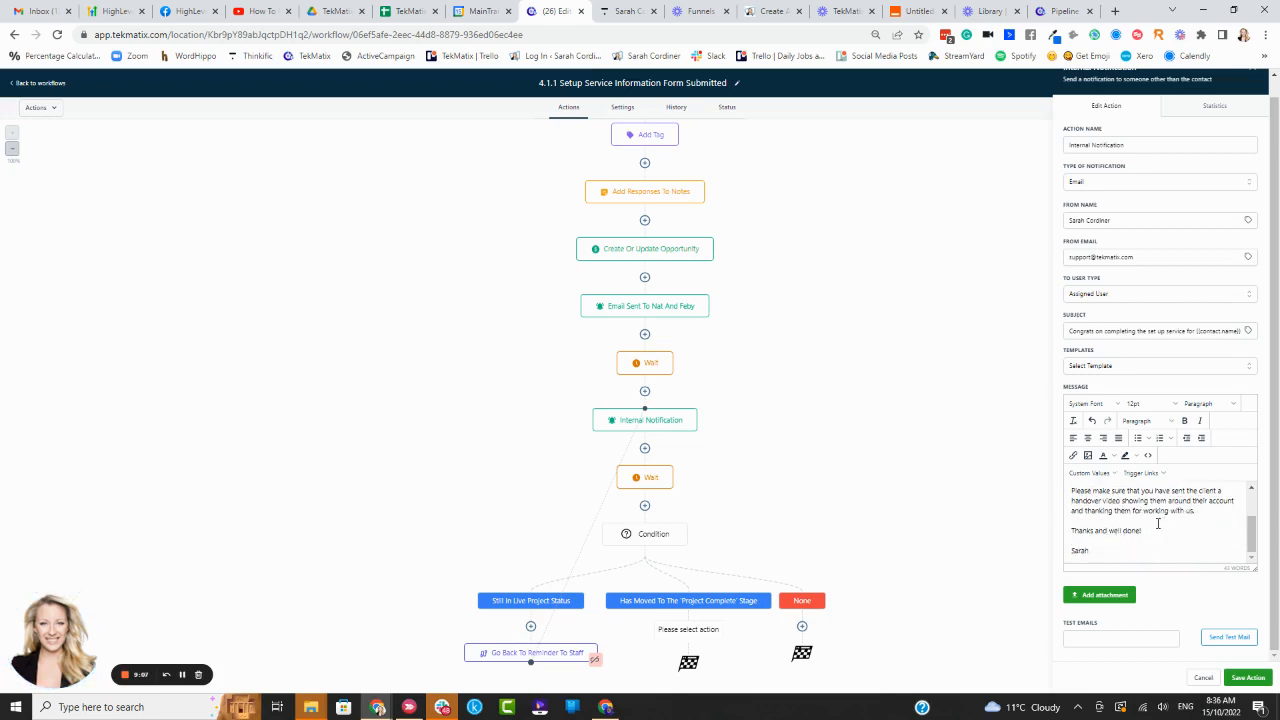
{"action": "left_click", "coordinate": [1248, 677]}
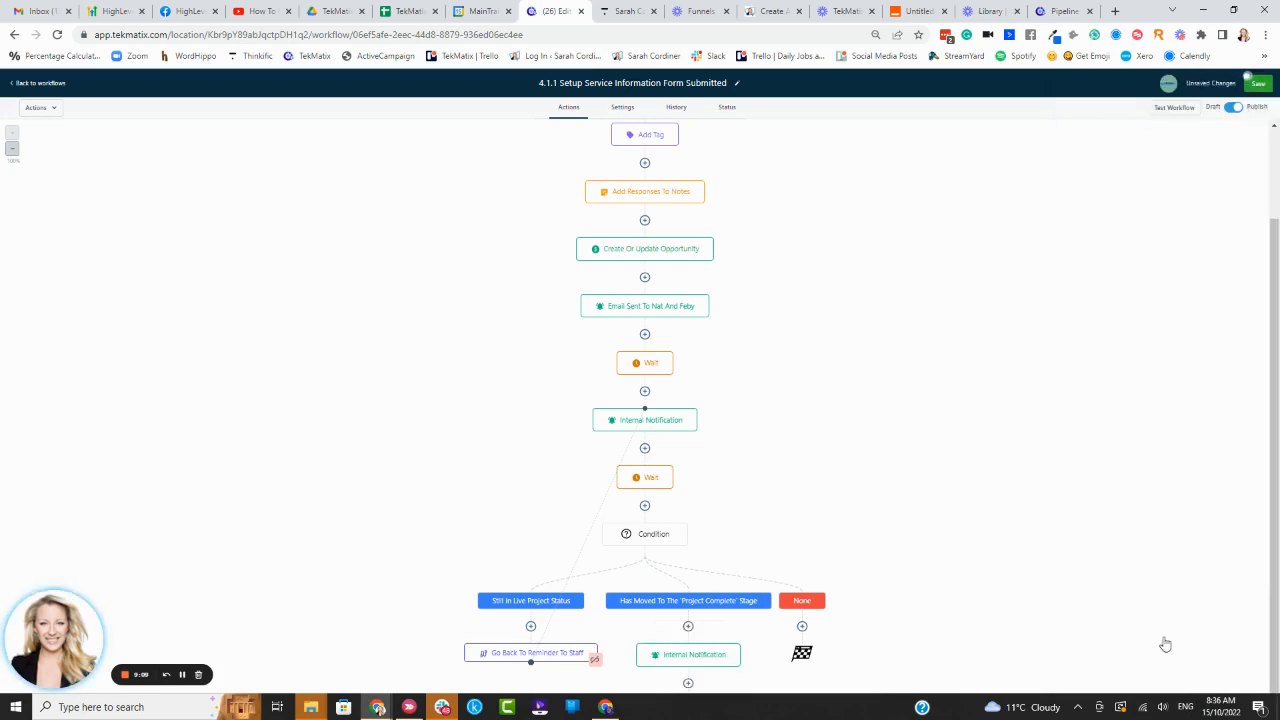
Add a review request action named "Send Review Request To Client" after the project complete notification, with review type E-mail
{"action": "scroll", "coordinate": [731, 580], "scroll_direction": "down", "scroll_amount": 1}
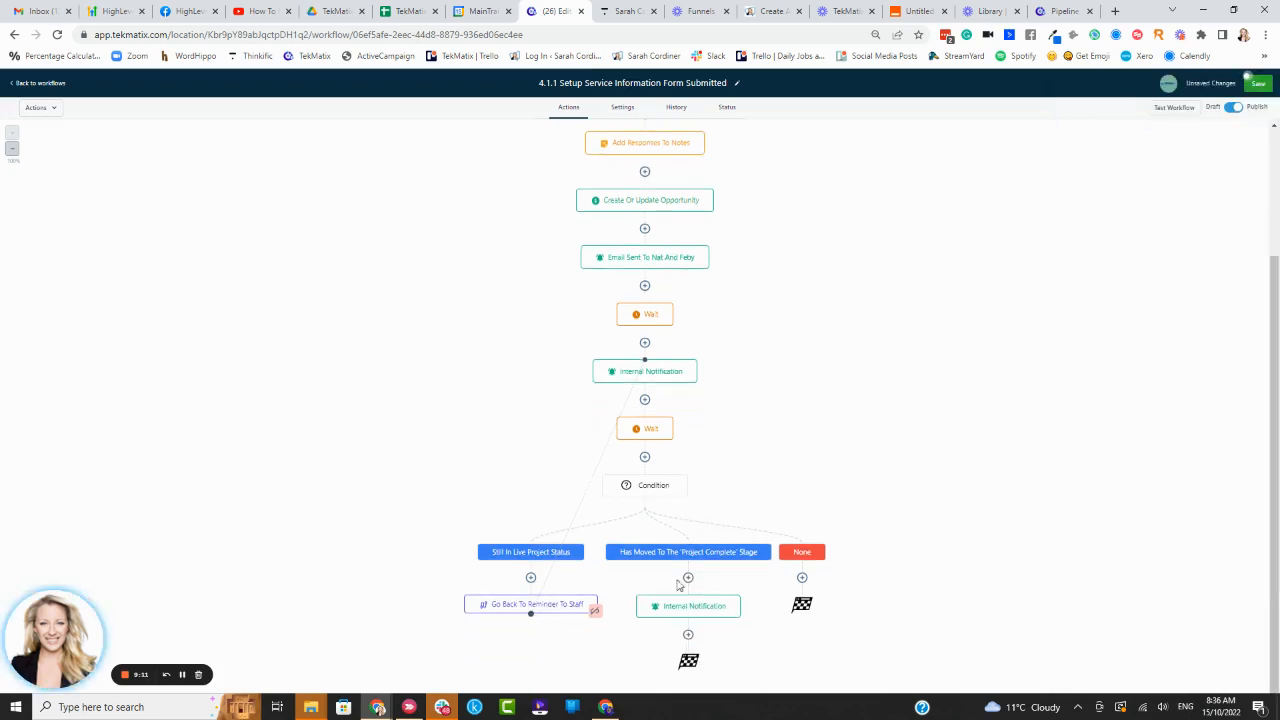
{"action": "left_click", "coordinate": [688, 637]}
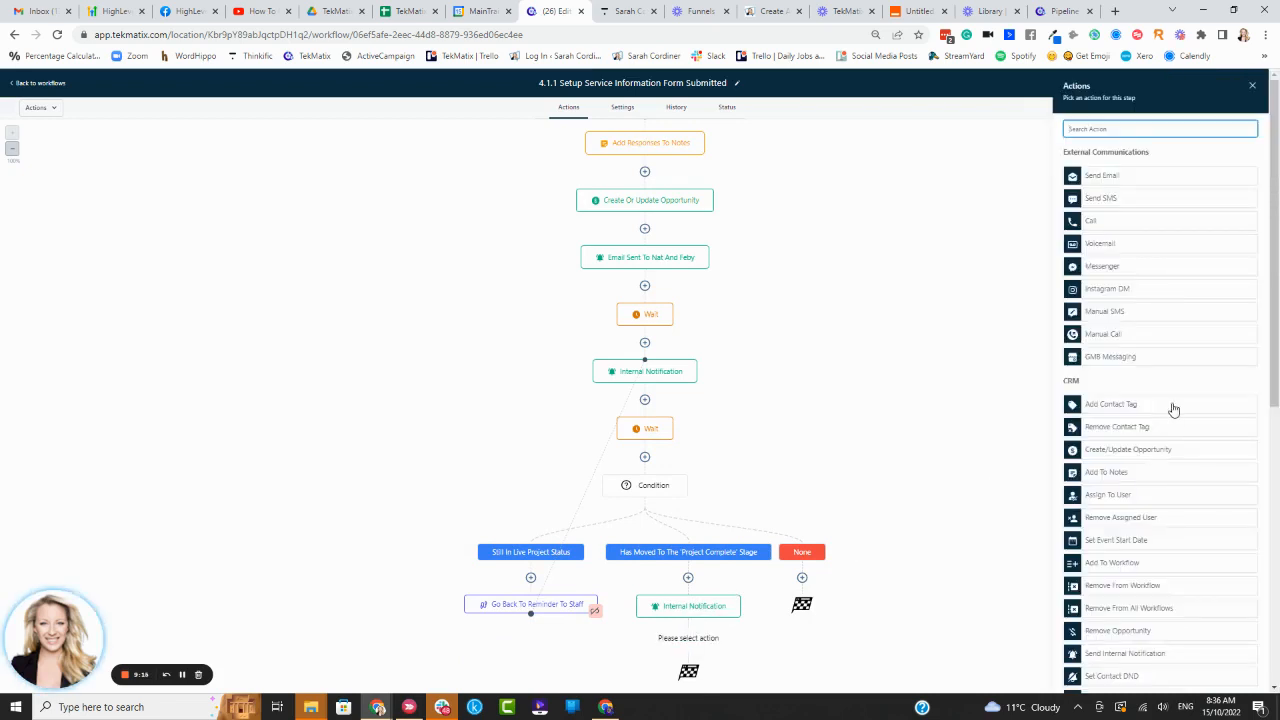
{"action": "type", "text": "re"}
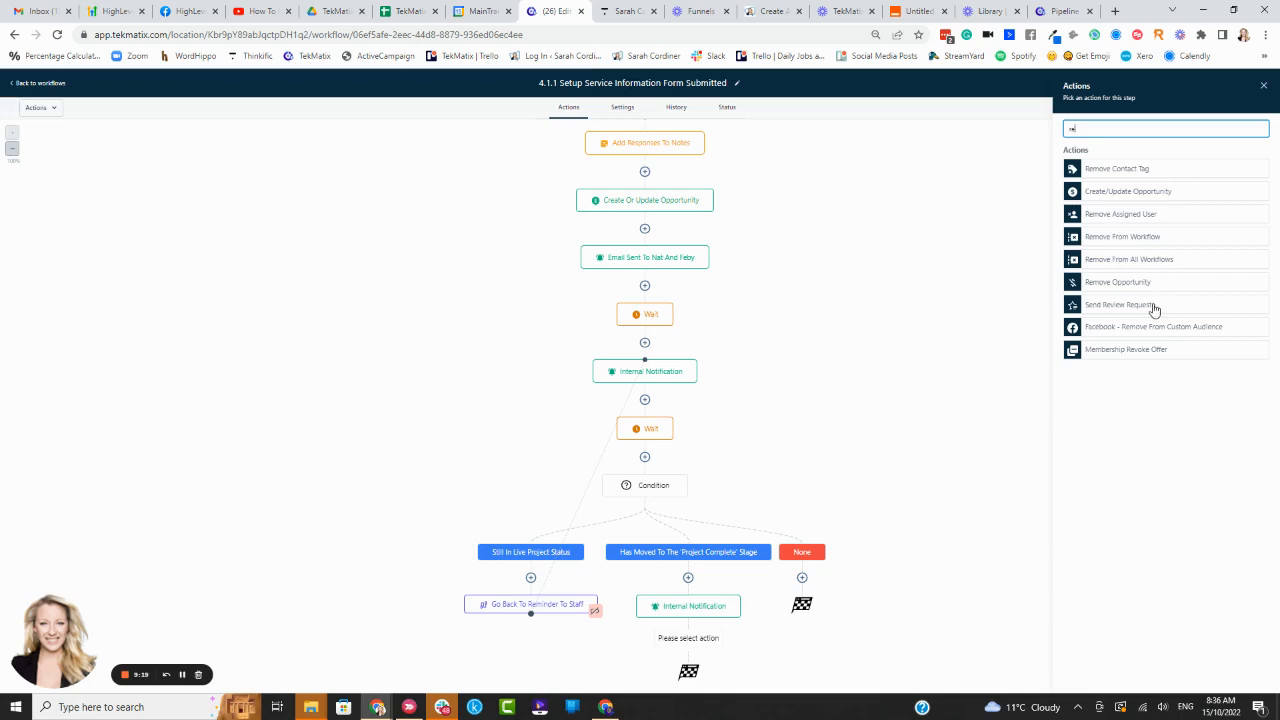
{"action": "left_click", "coordinate": [1112, 306]}
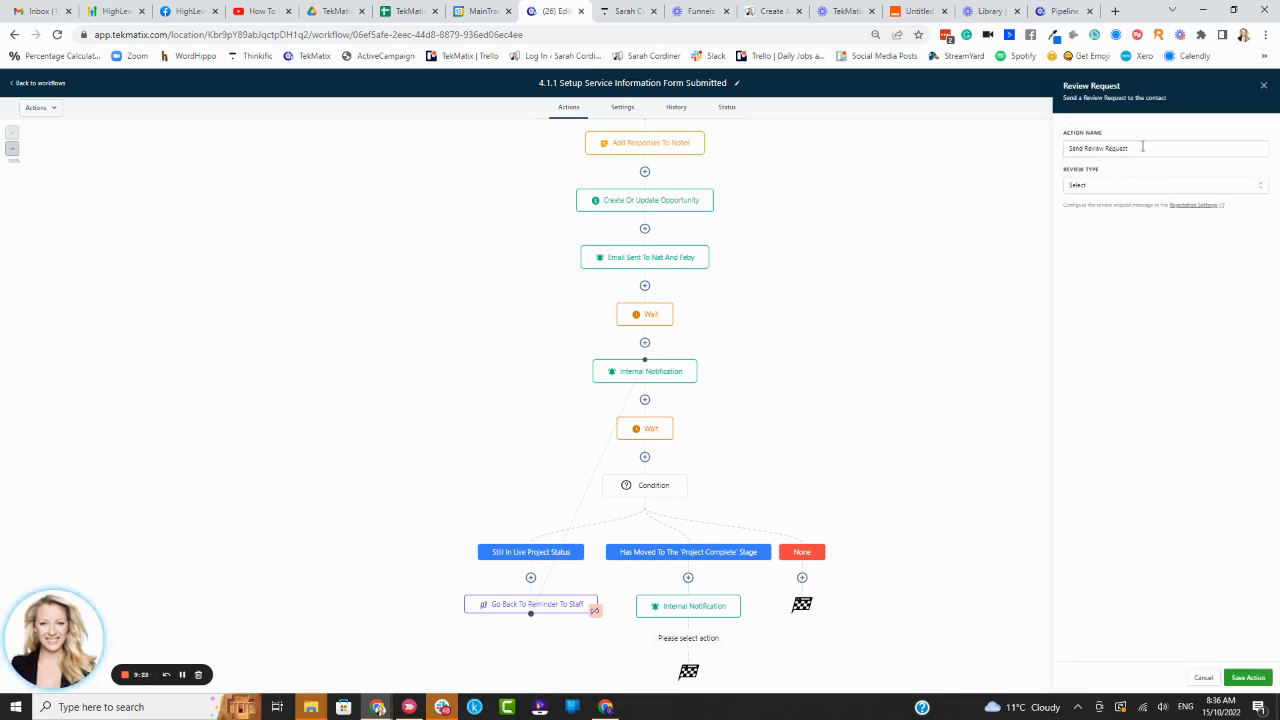
{"action": "left_click", "coordinate": [1142, 146]}
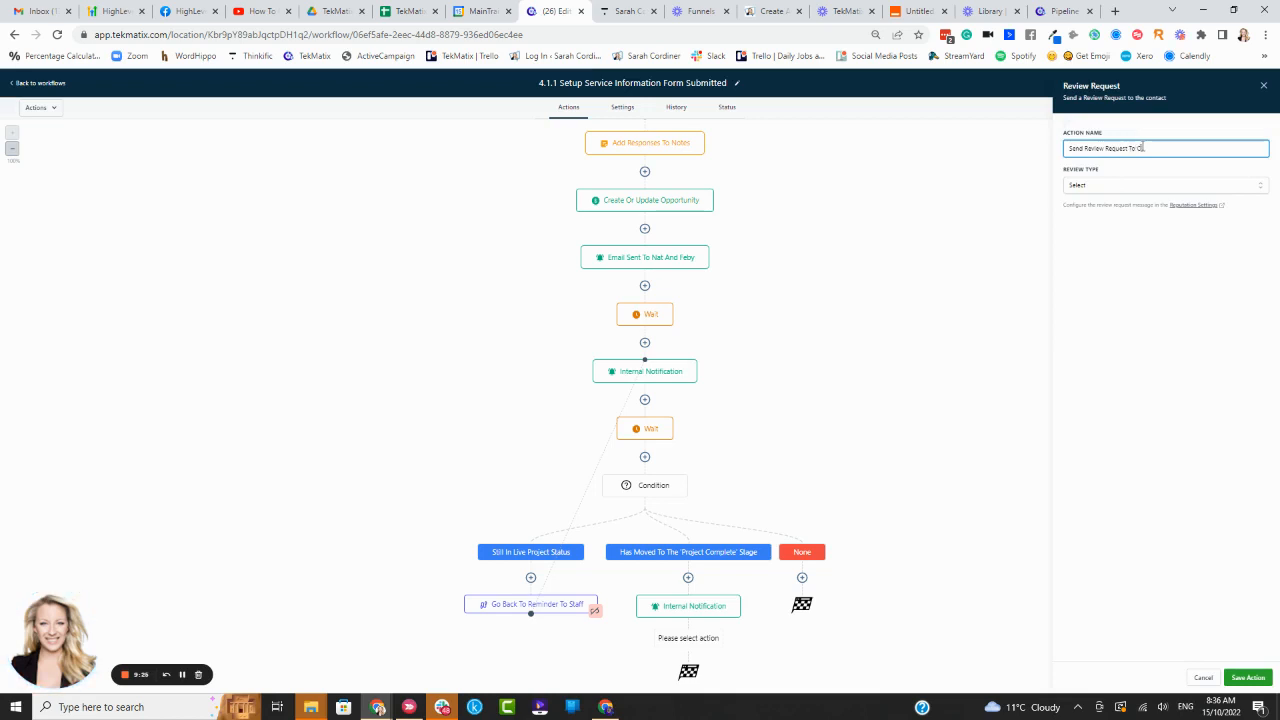
{"action": "left_click", "coordinate": [1120, 185]}
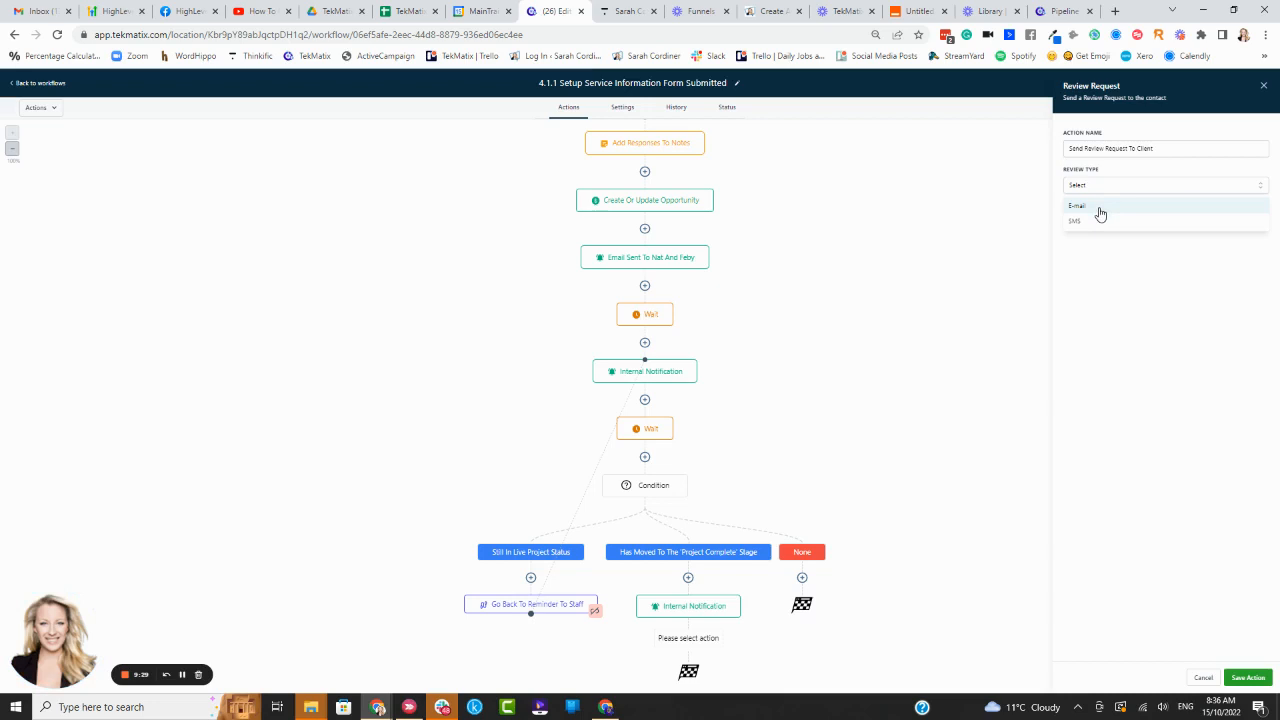
{"action": "left_click", "coordinate": [1100, 207]}
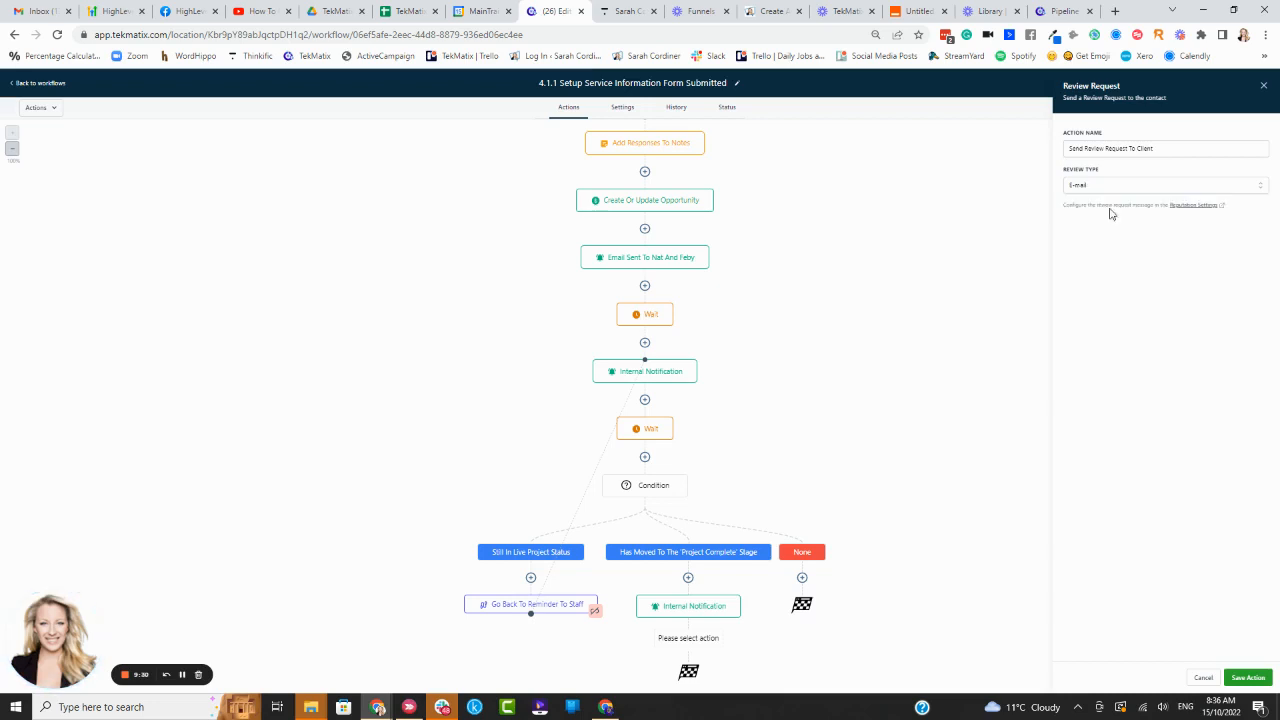
{"action": "left_click", "coordinate": [1248, 678]}
Review the whole workflow from its triggers to the actions under each condition branch
{"action": "scroll", "coordinate": [690, 540], "scroll_direction": "down", "scroll_amount": 1}
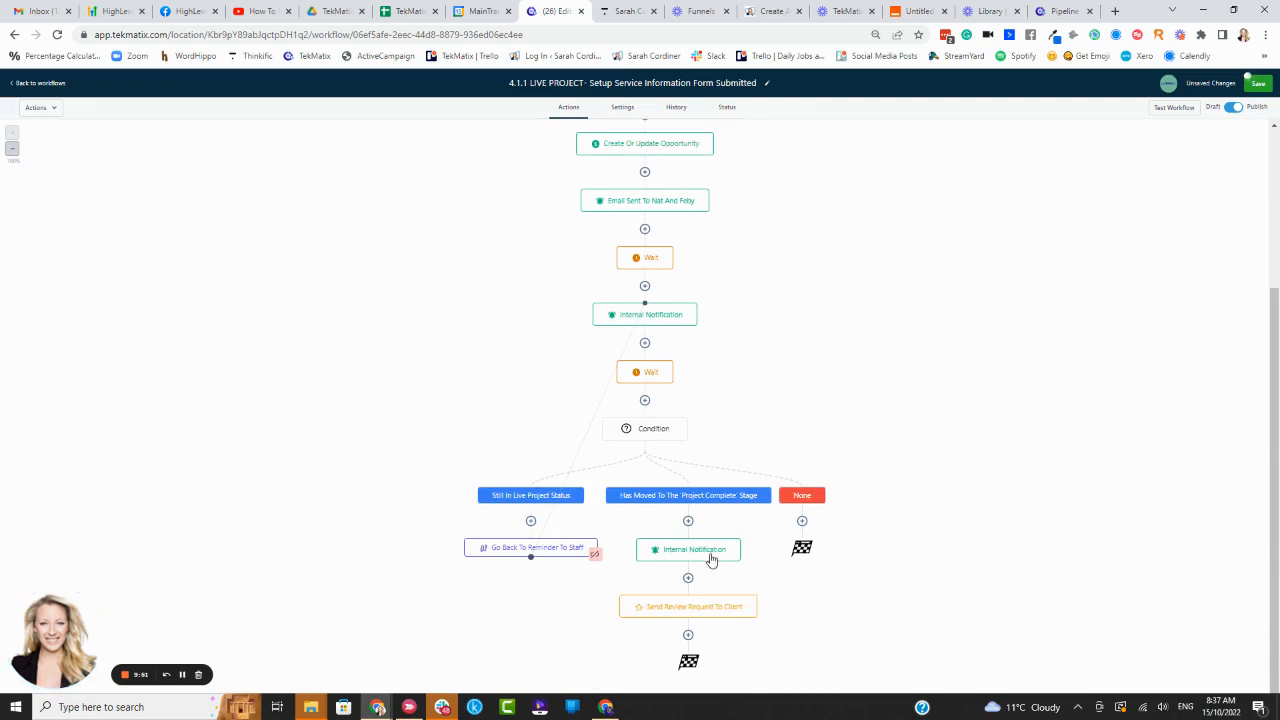
{"action": "scroll", "coordinate": [726, 165], "scroll_direction": "up", "scroll_amount": 3}
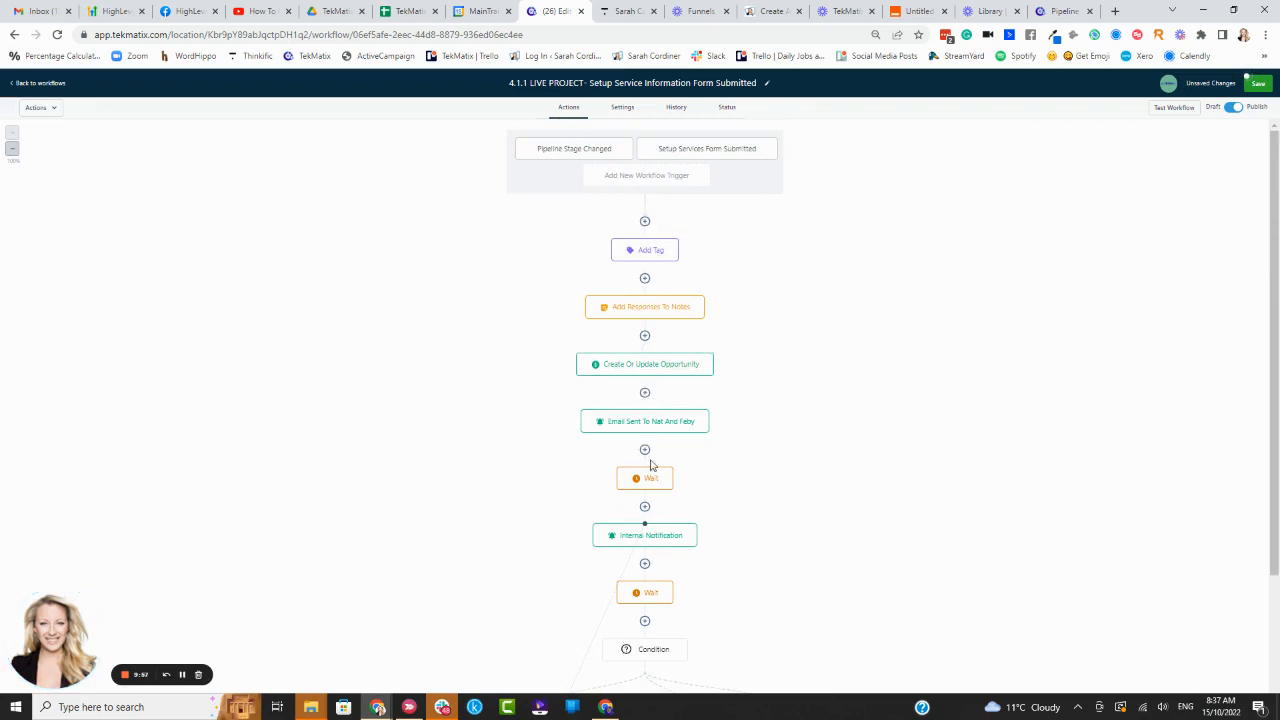
{"action": "scroll", "coordinate": [650, 465], "scroll_direction": "down", "scroll_amount": 2}
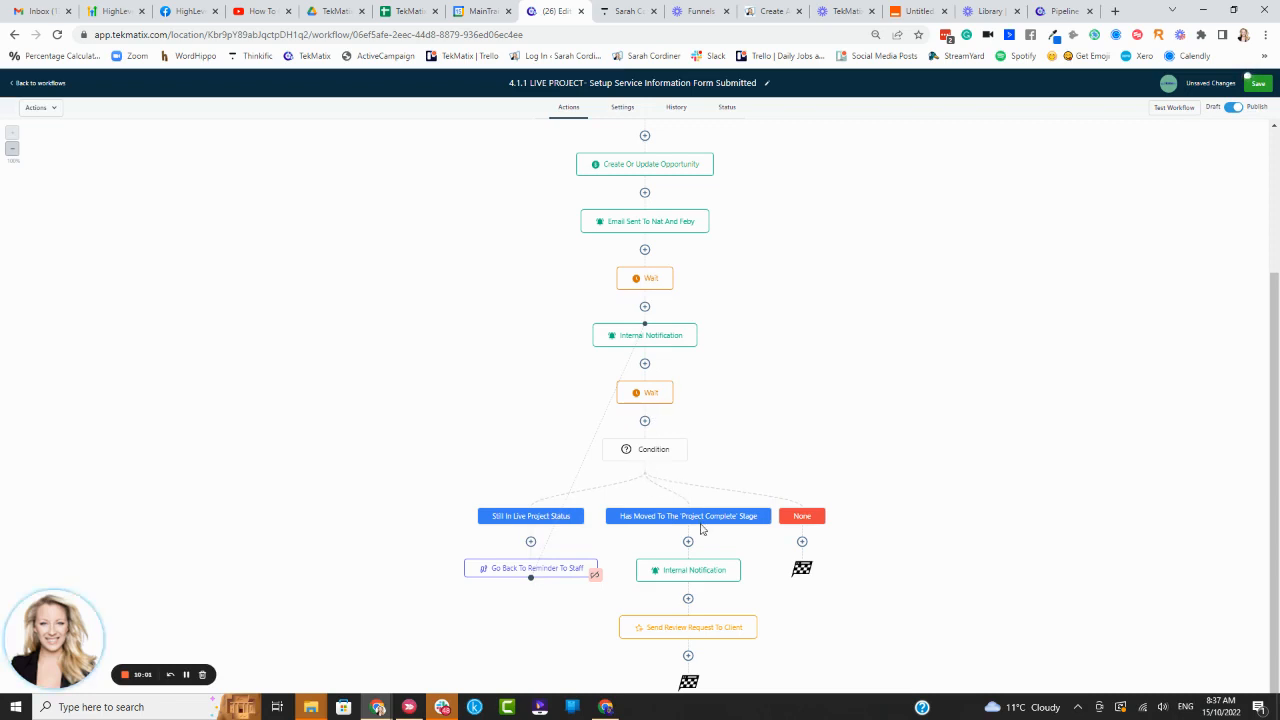
{"action": "scroll", "coordinate": [690, 540], "scroll_direction": "down", "scroll_amount": 1}
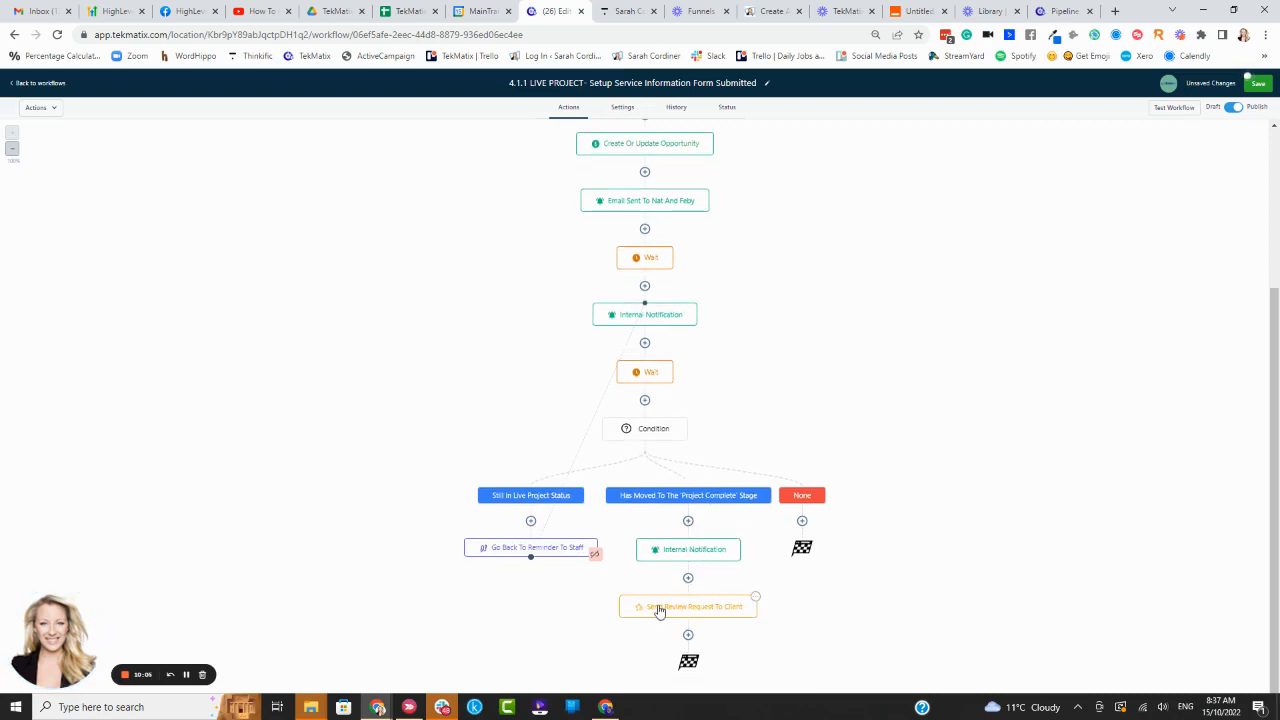
Recheck the sequence of tag, notes, opportunity, notification and wait actions, plus the reminder loop and project complete branch below the condition
{"action": "scroll", "coordinate": [800, 309], "scroll_direction": "up", "scroll_amount": 3}
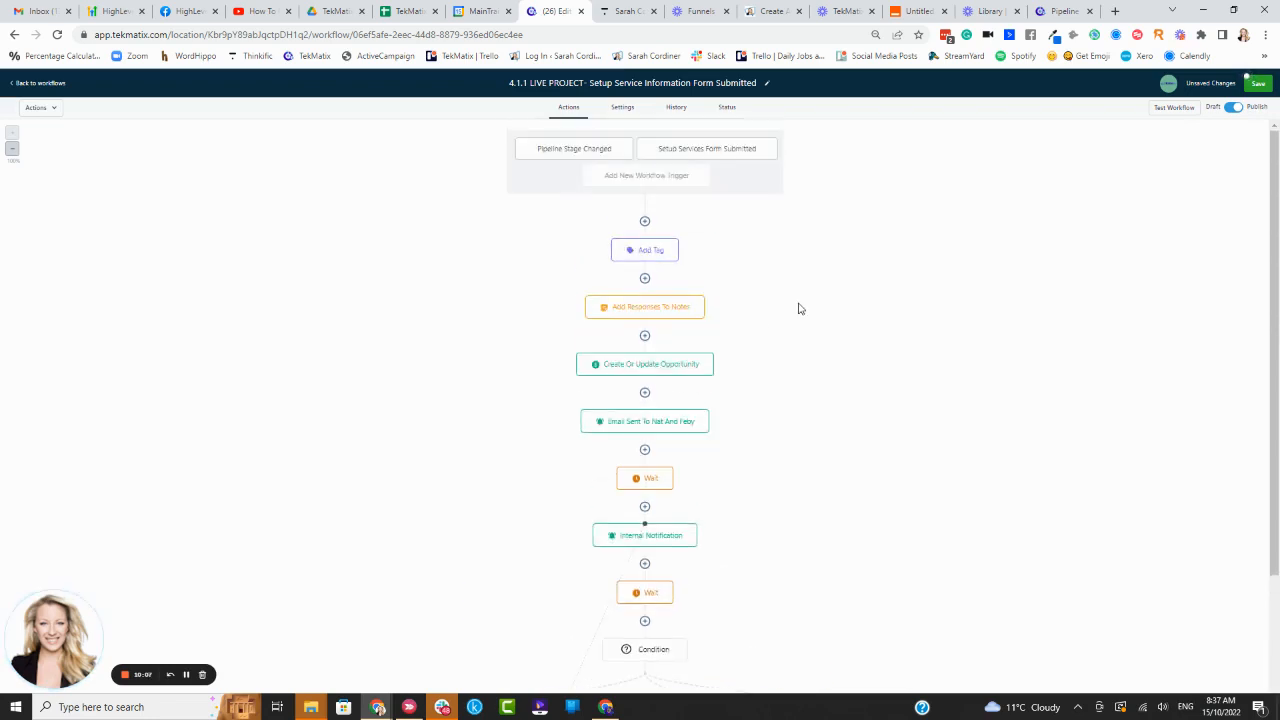
{"action": "scroll", "coordinate": [836, 318], "scroll_direction": "down", "scroll_amount": 2}
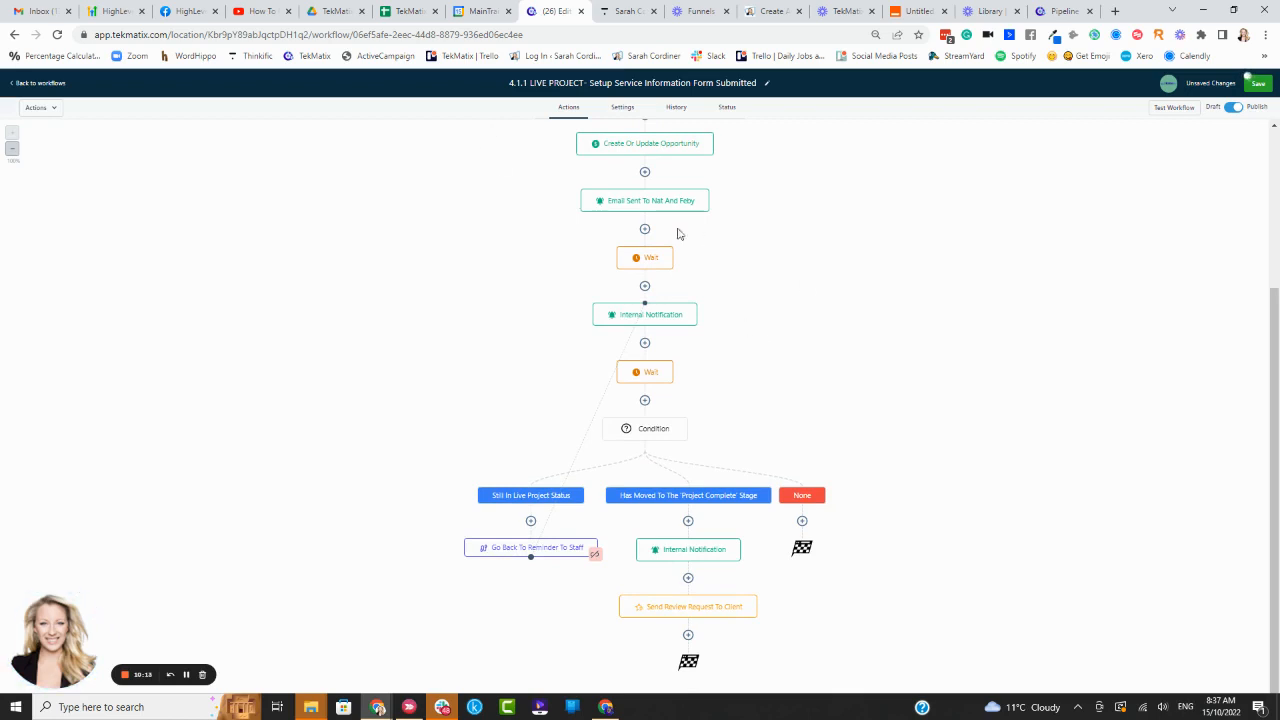
{"action": "scroll", "coordinate": [817, 400], "scroll_direction": "up", "scroll_amount": 3}
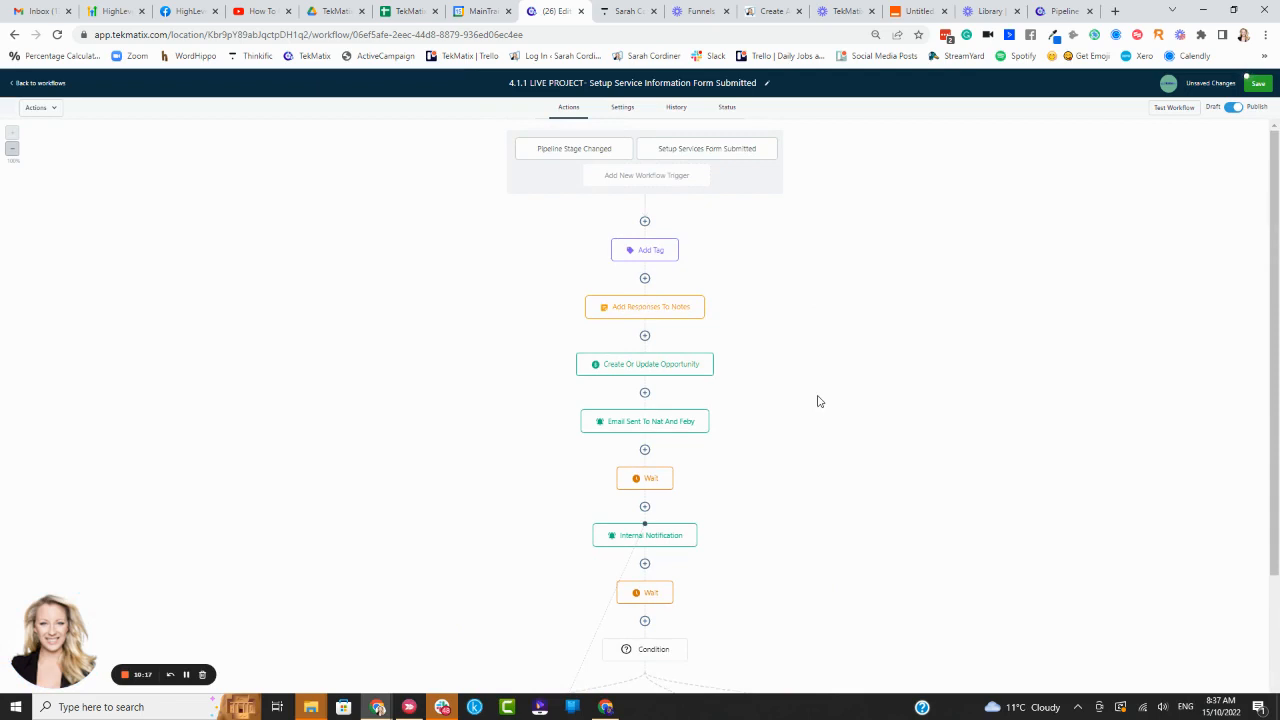
{"action": "scroll", "coordinate": [816, 401], "scroll_direction": "down", "scroll_amount": 3}
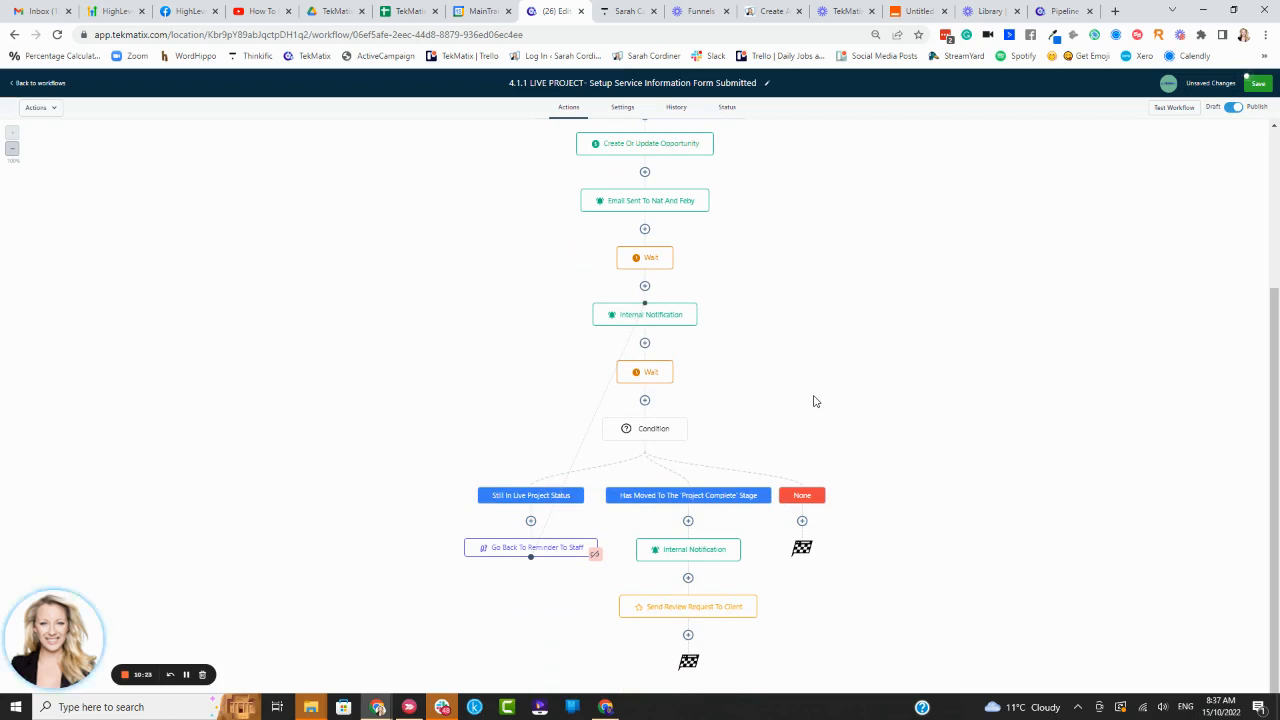
{"action": "scroll", "coordinate": [811, 400], "scroll_direction": "up", "scroll_amount": 1}
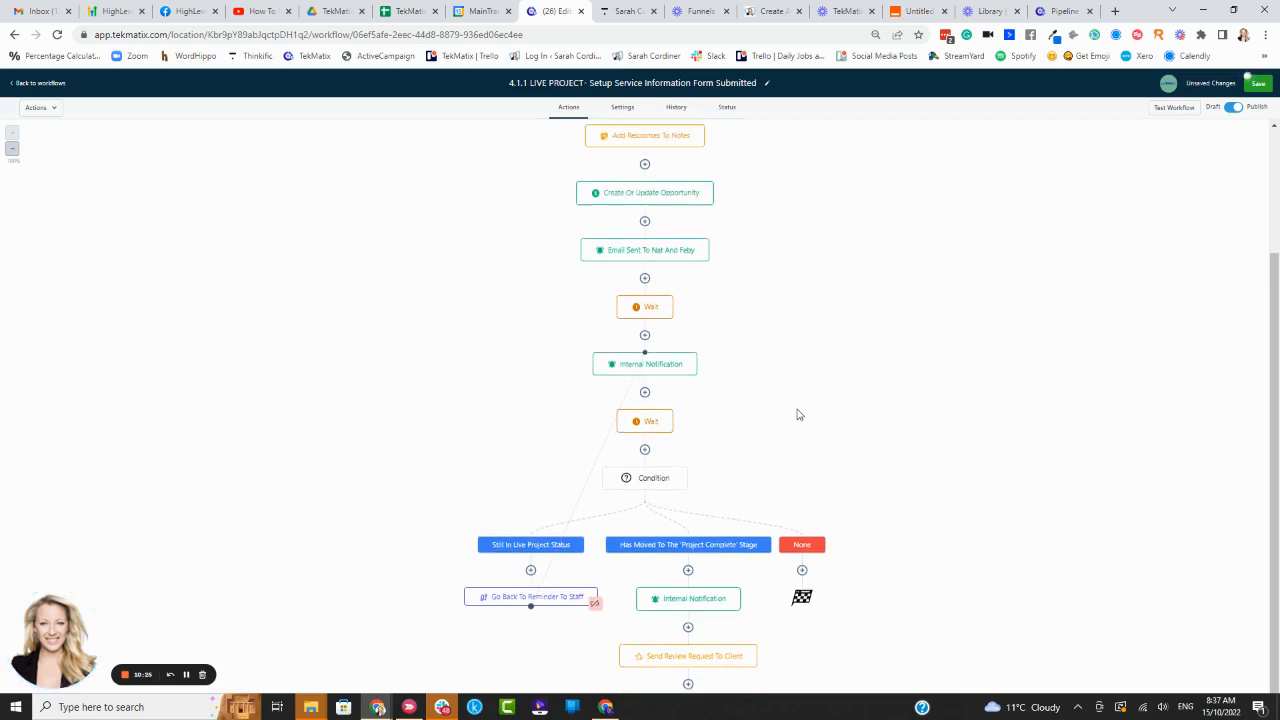
{"action": "scroll", "coordinate": [797, 416], "scroll_direction": "down", "scroll_amount": 1}
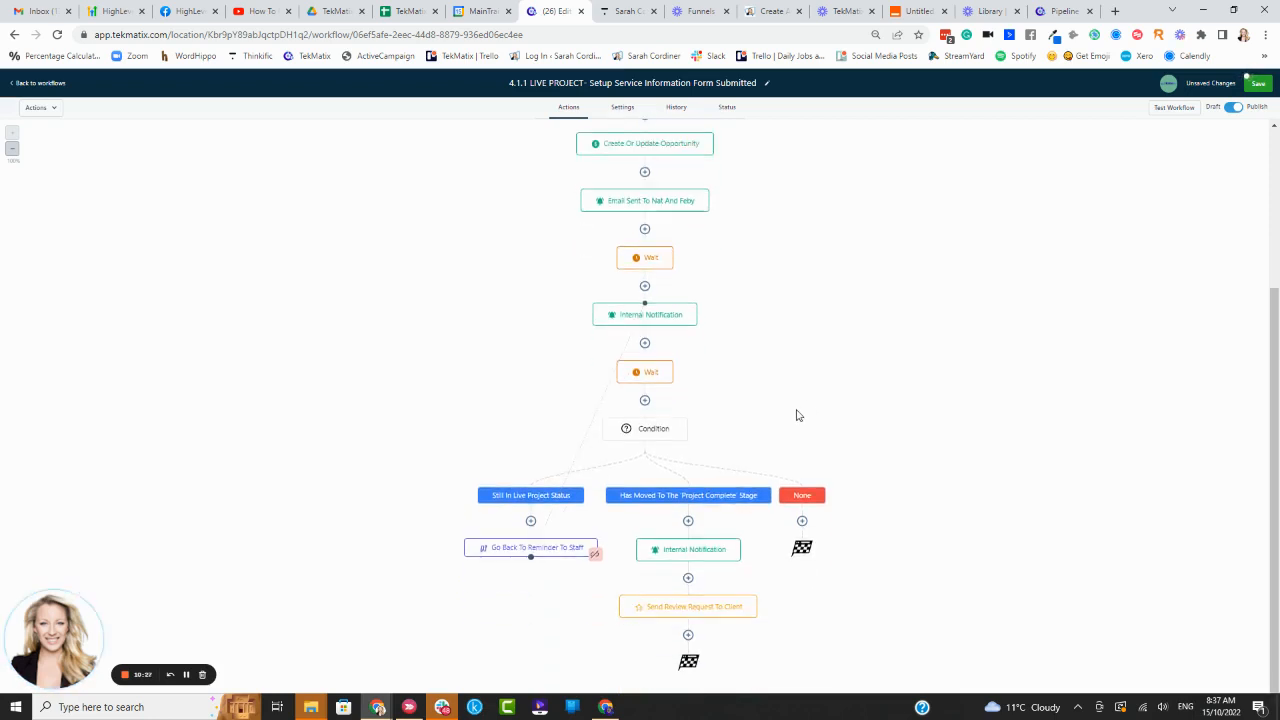
{"action": "scroll", "coordinate": [799, 415], "scroll_direction": "up", "scroll_amount": 1}
{"action": "scroll", "coordinate": [799, 415], "scroll_direction": "down", "scroll_amount": 1}
{"action": "scroll", "coordinate": [797, 415], "scroll_direction": "up", "scroll_amount": 3}
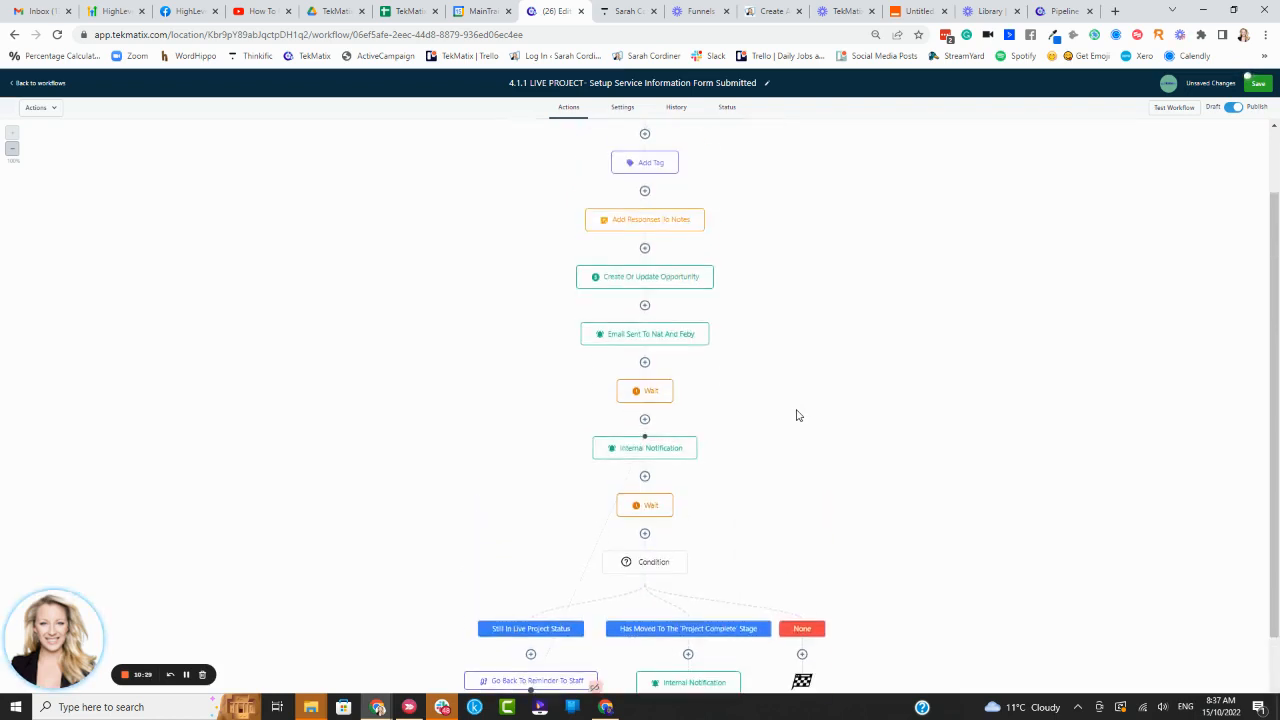
{"action": "scroll", "coordinate": [797, 415], "scroll_direction": "down", "scroll_amount": 3}
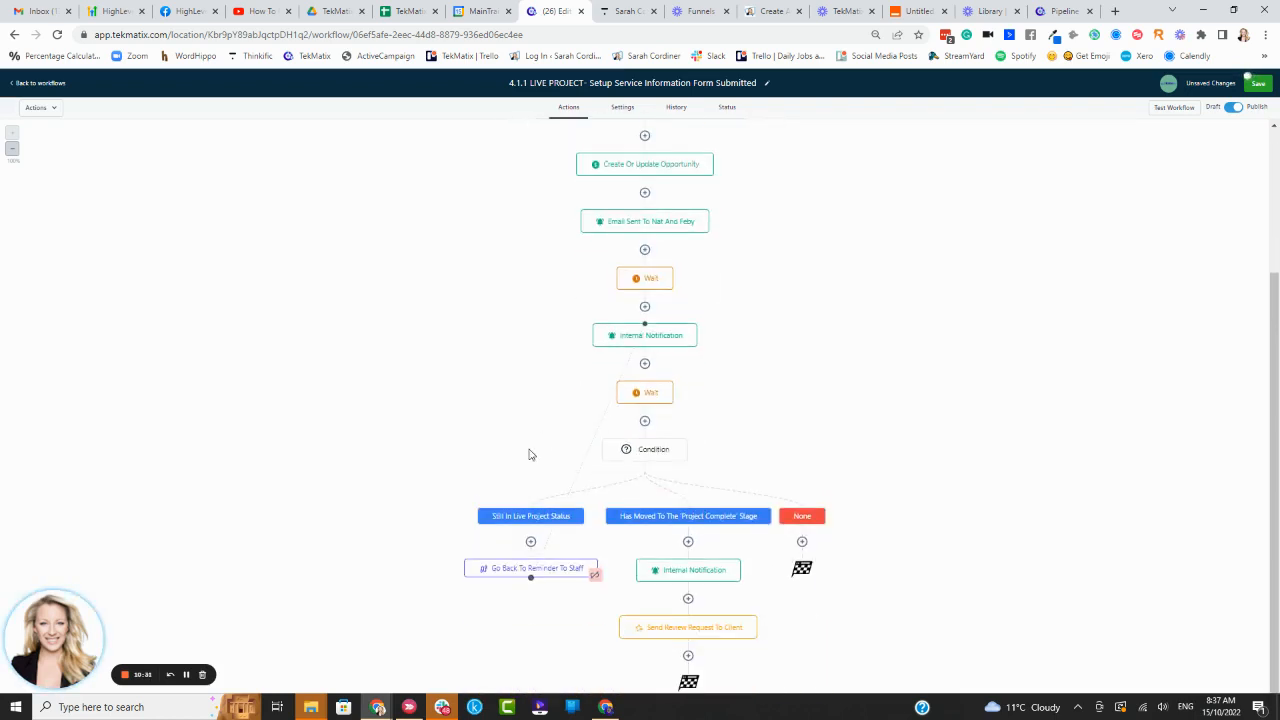
{"action": "scroll", "coordinate": [463, 449], "scroll_direction": "down", "scroll_amount": 1}
{"action": "scroll", "coordinate": [463, 449], "scroll_direction": "up", "scroll_amount": 3}
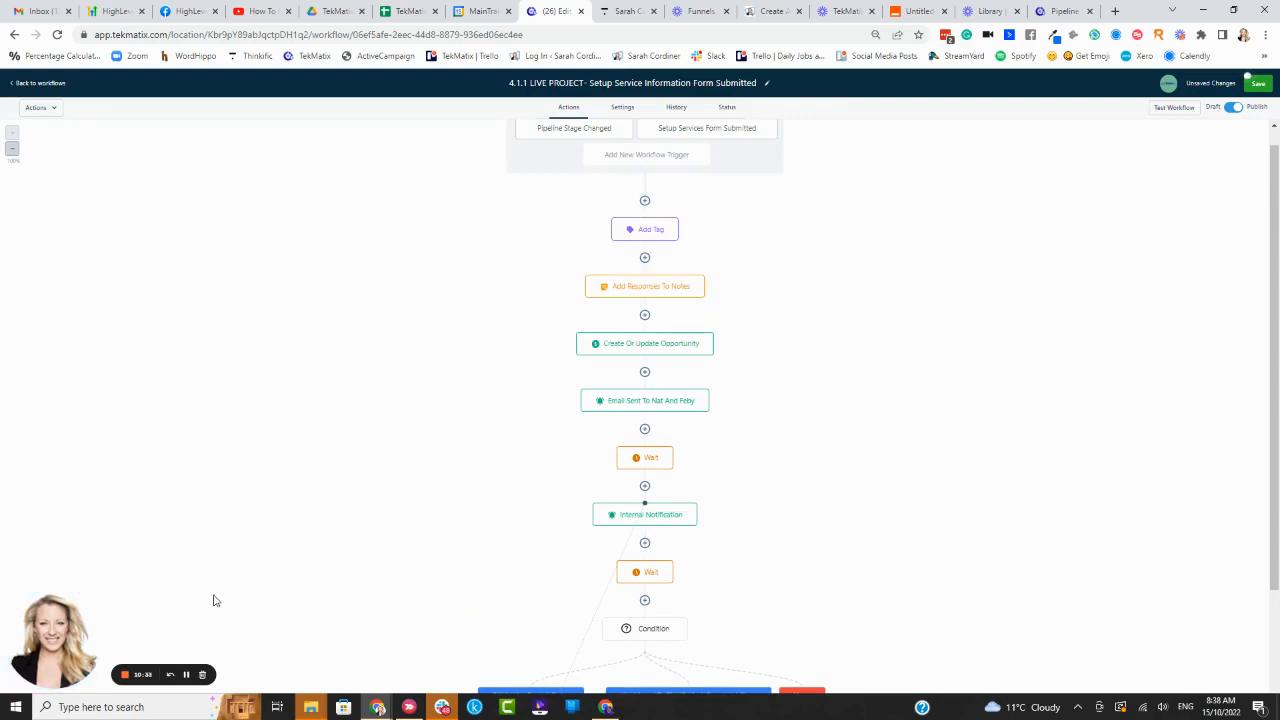